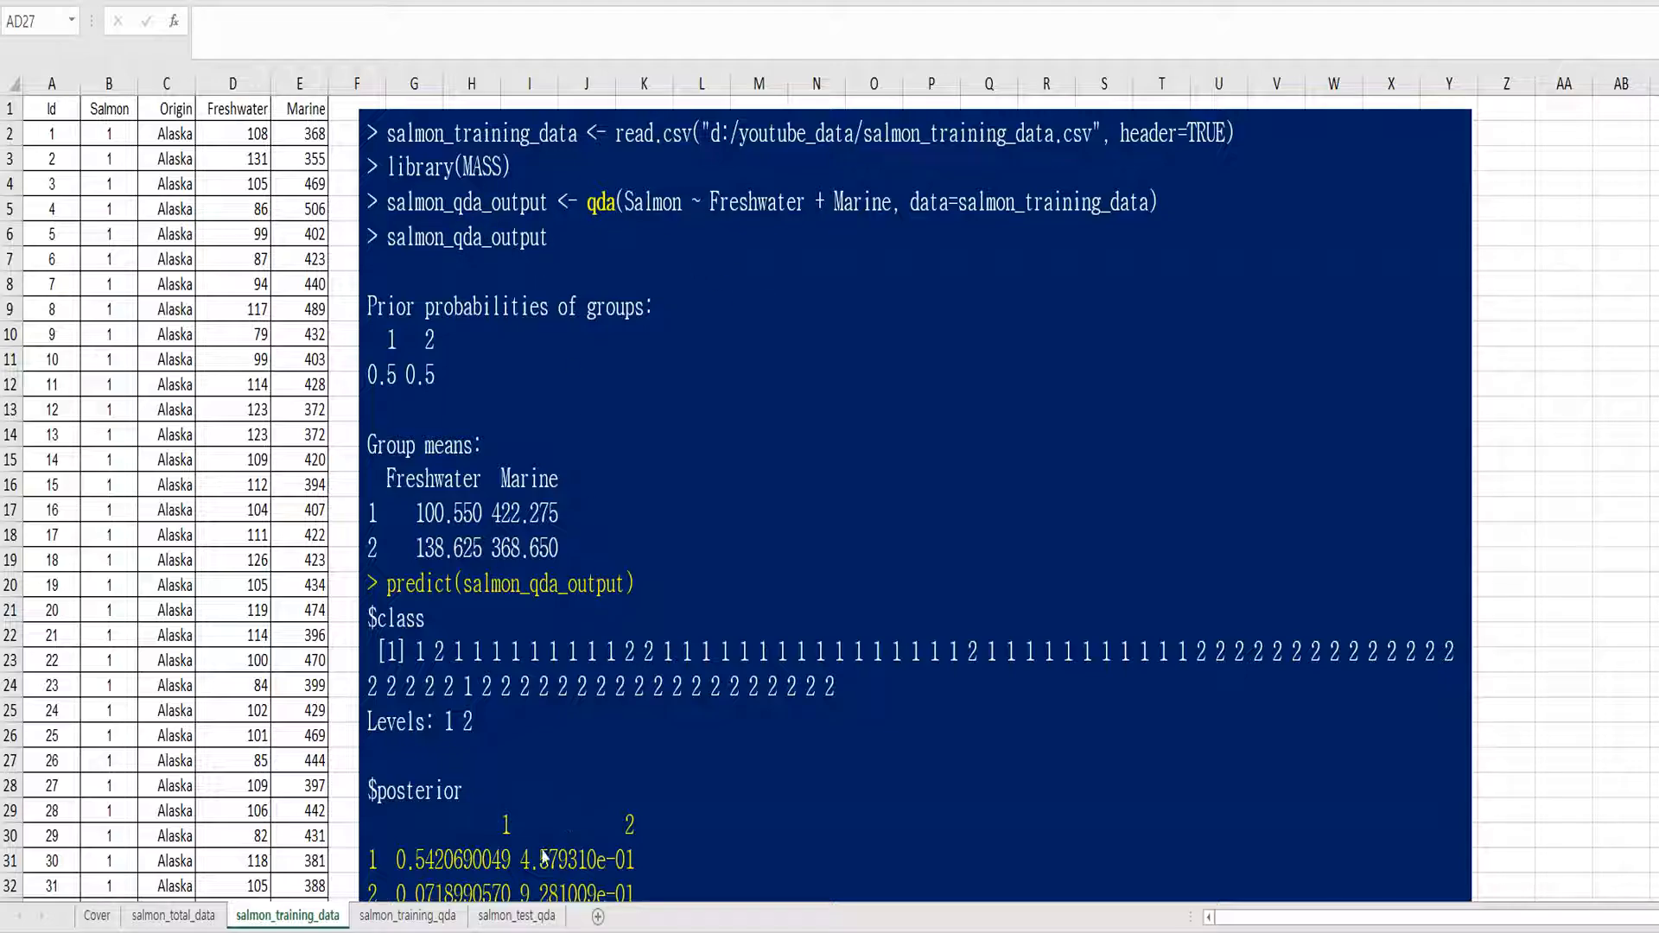
# On the salmon_test_qda sheet, move the R output picture down to row 5 and both formula pictures up over the data rows.
pyautogui.click(518, 916)
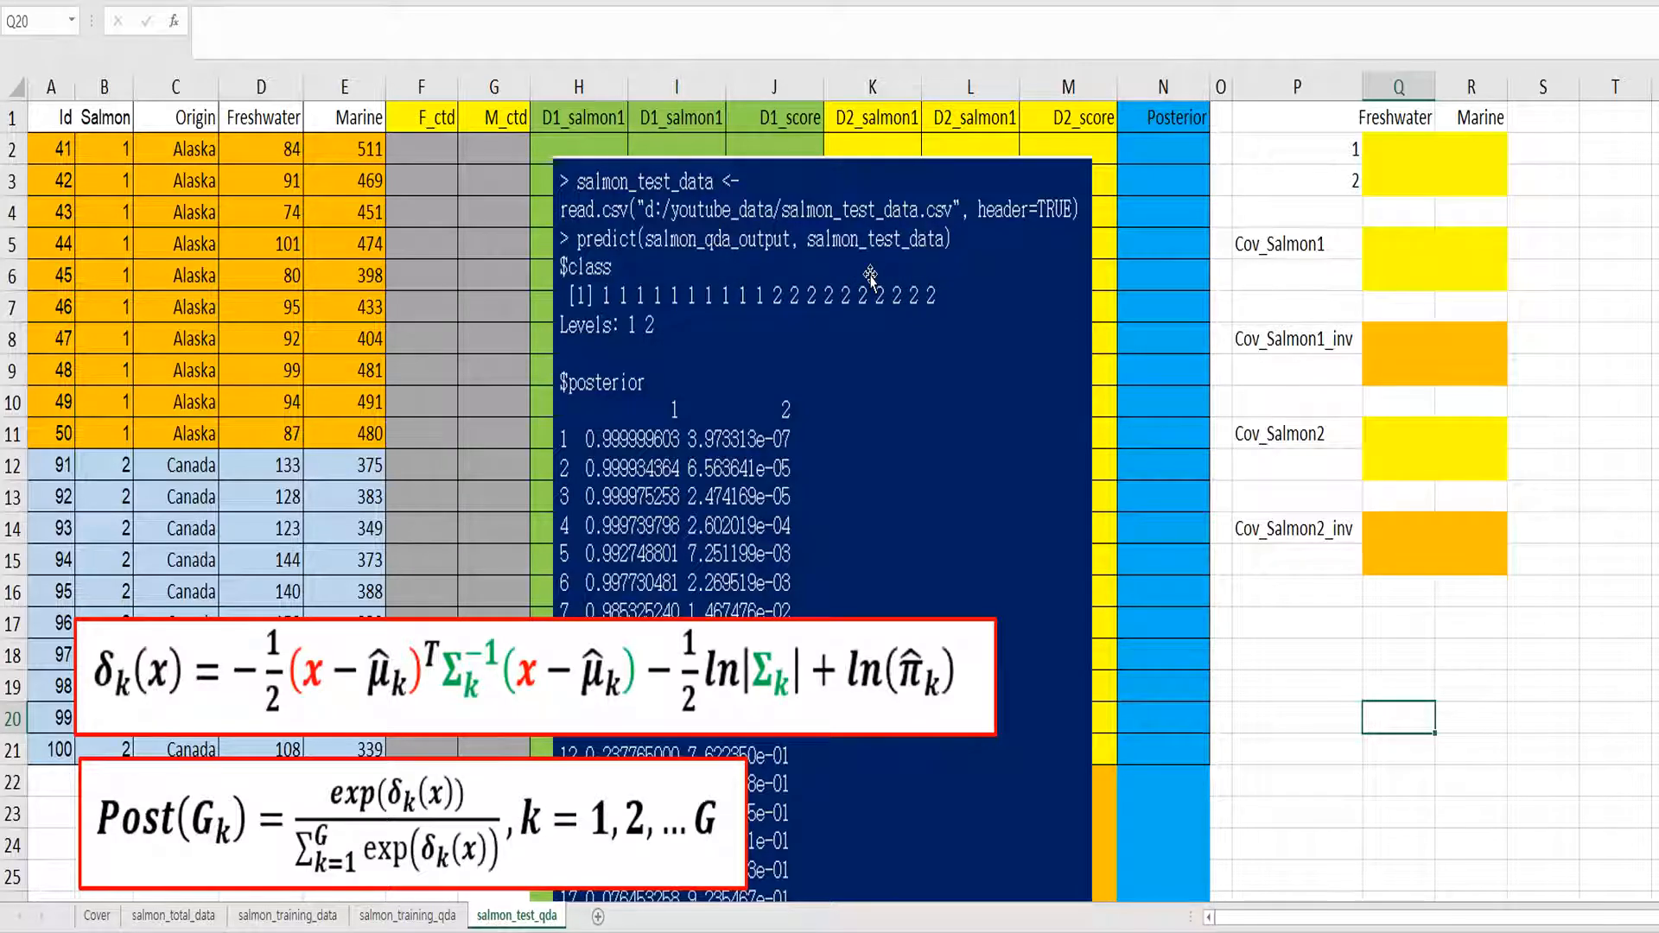
pyautogui.moveTo(870, 276); pyautogui.dragTo(880, 353)
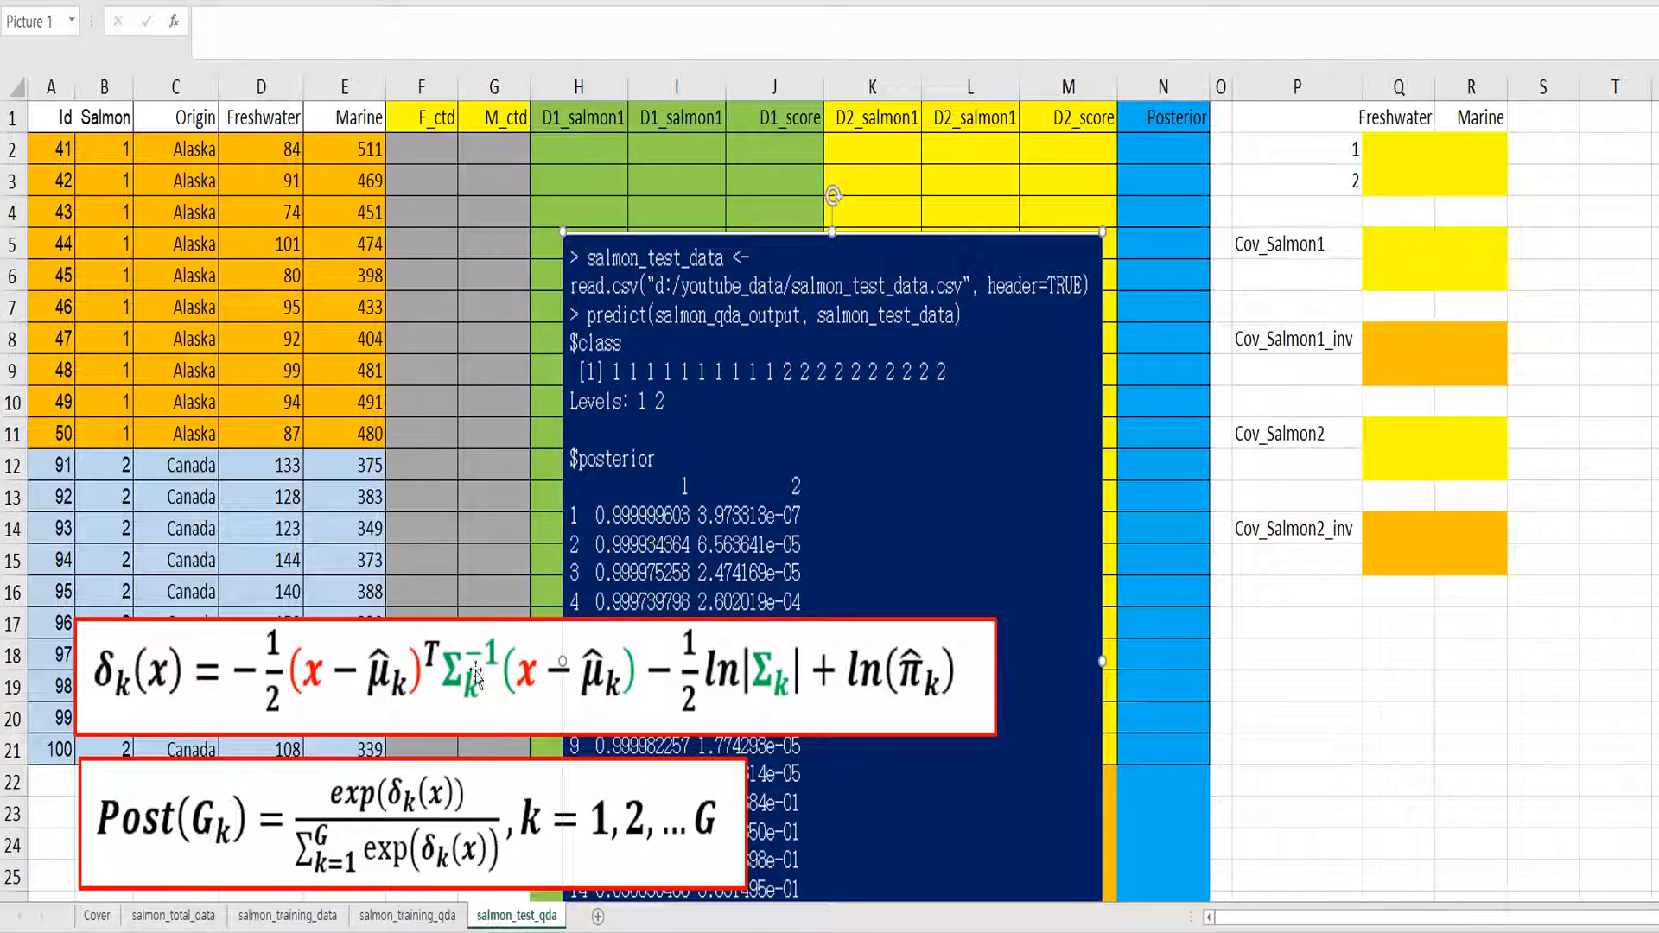
pyautogui.moveTo(476, 674); pyautogui.dragTo(444, 476)
pyautogui.moveTo(593, 799); pyautogui.dragTo(560, 600)
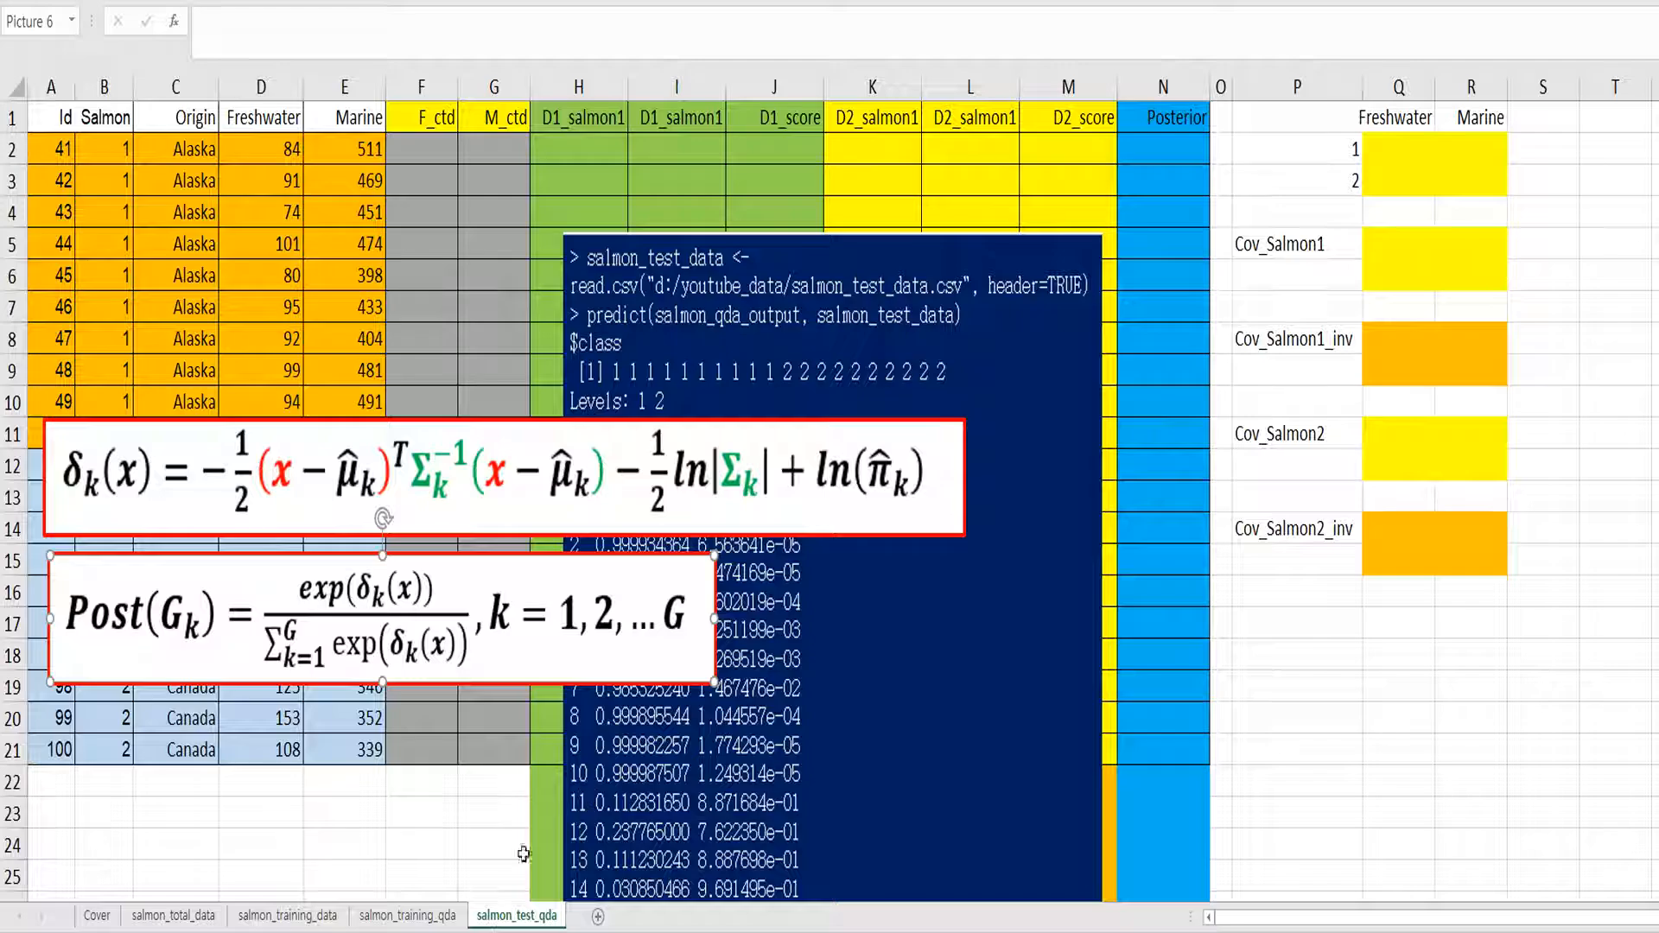
# Copy the means, covariance and inverse matrices in R2:S15 of salmon_training_qda and paste them as values at Q2 of salmon_test_qda.
pyautogui.click(445, 920)
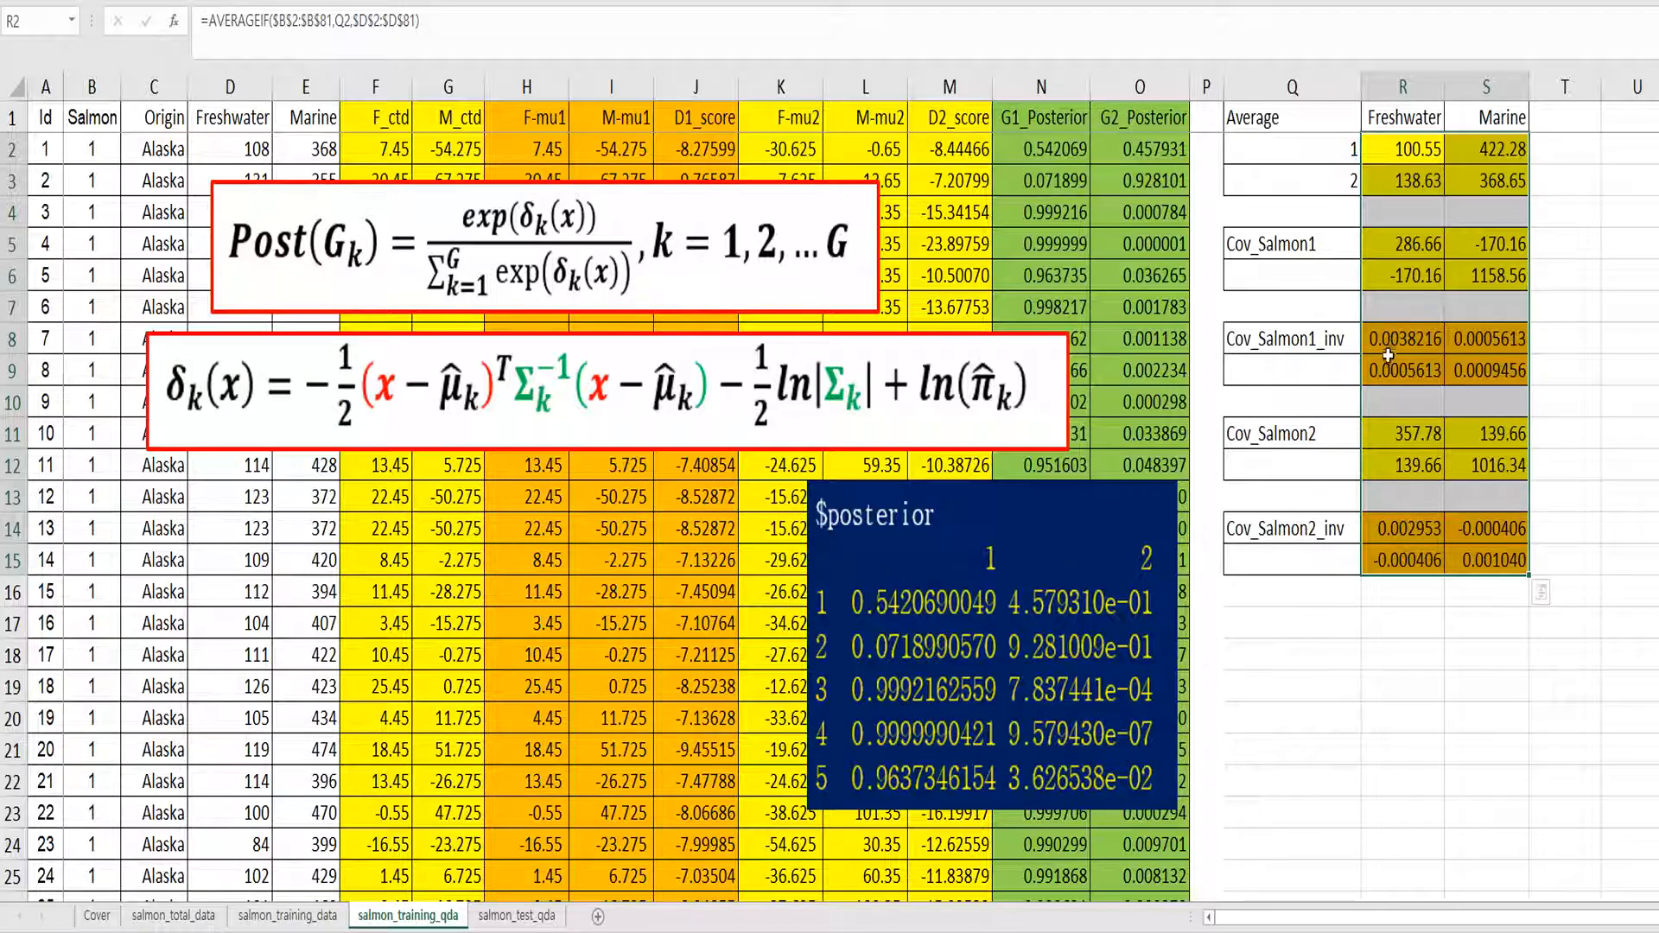
pyautogui.hotkey('ctrl', 'c')
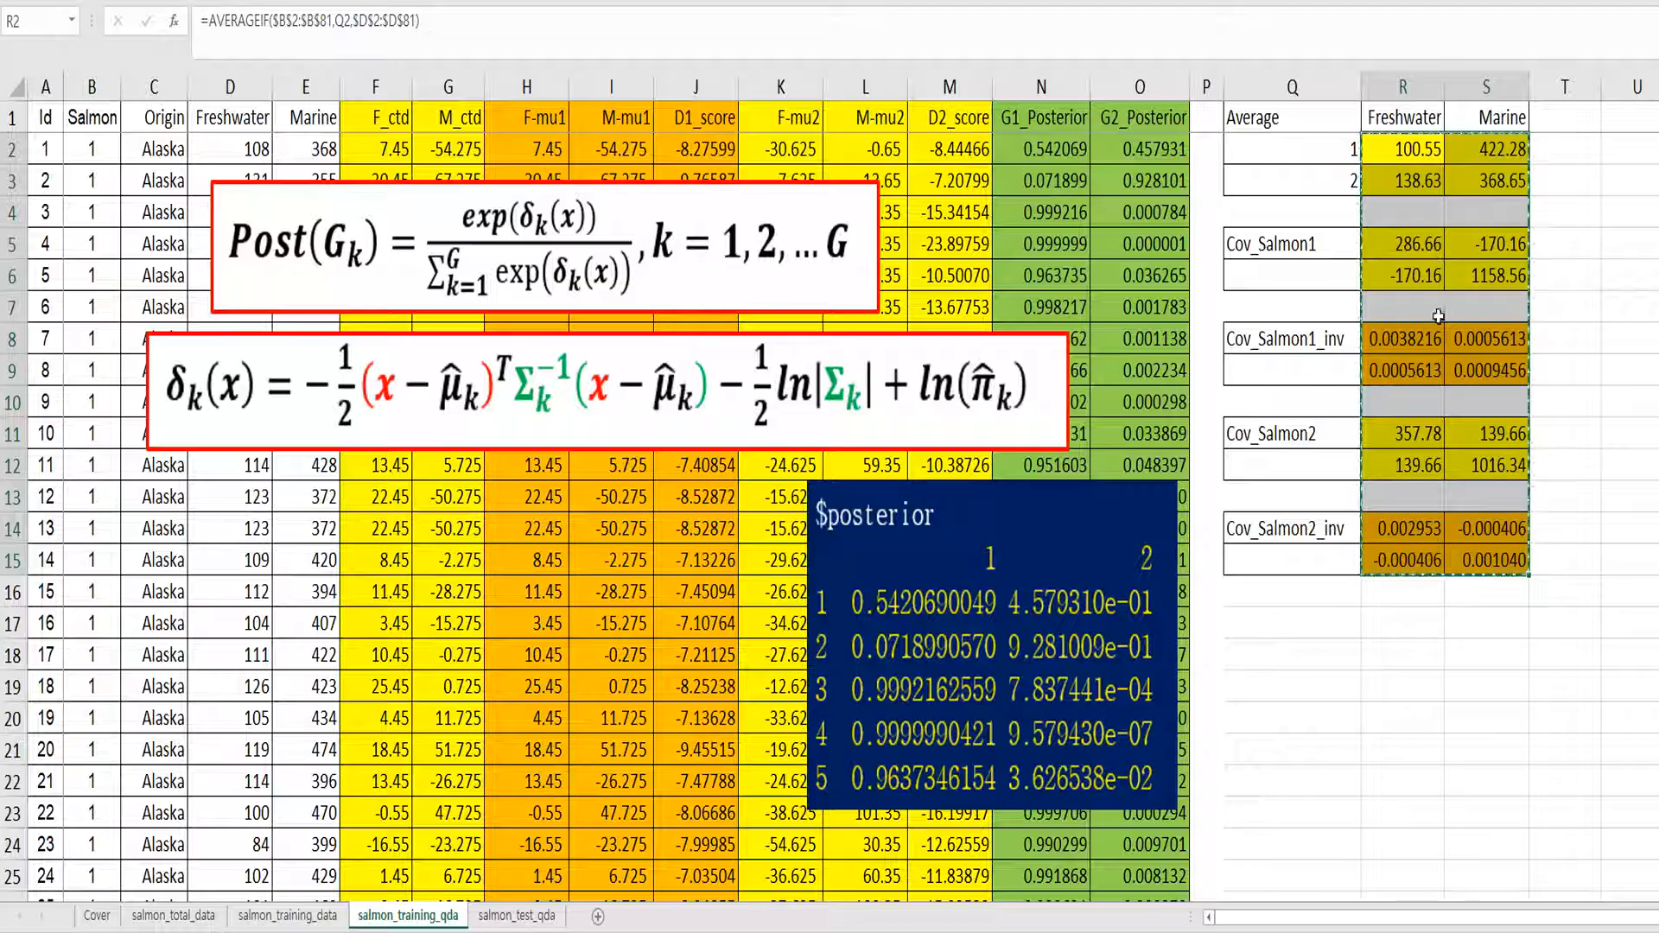
pyautogui.click(529, 916)
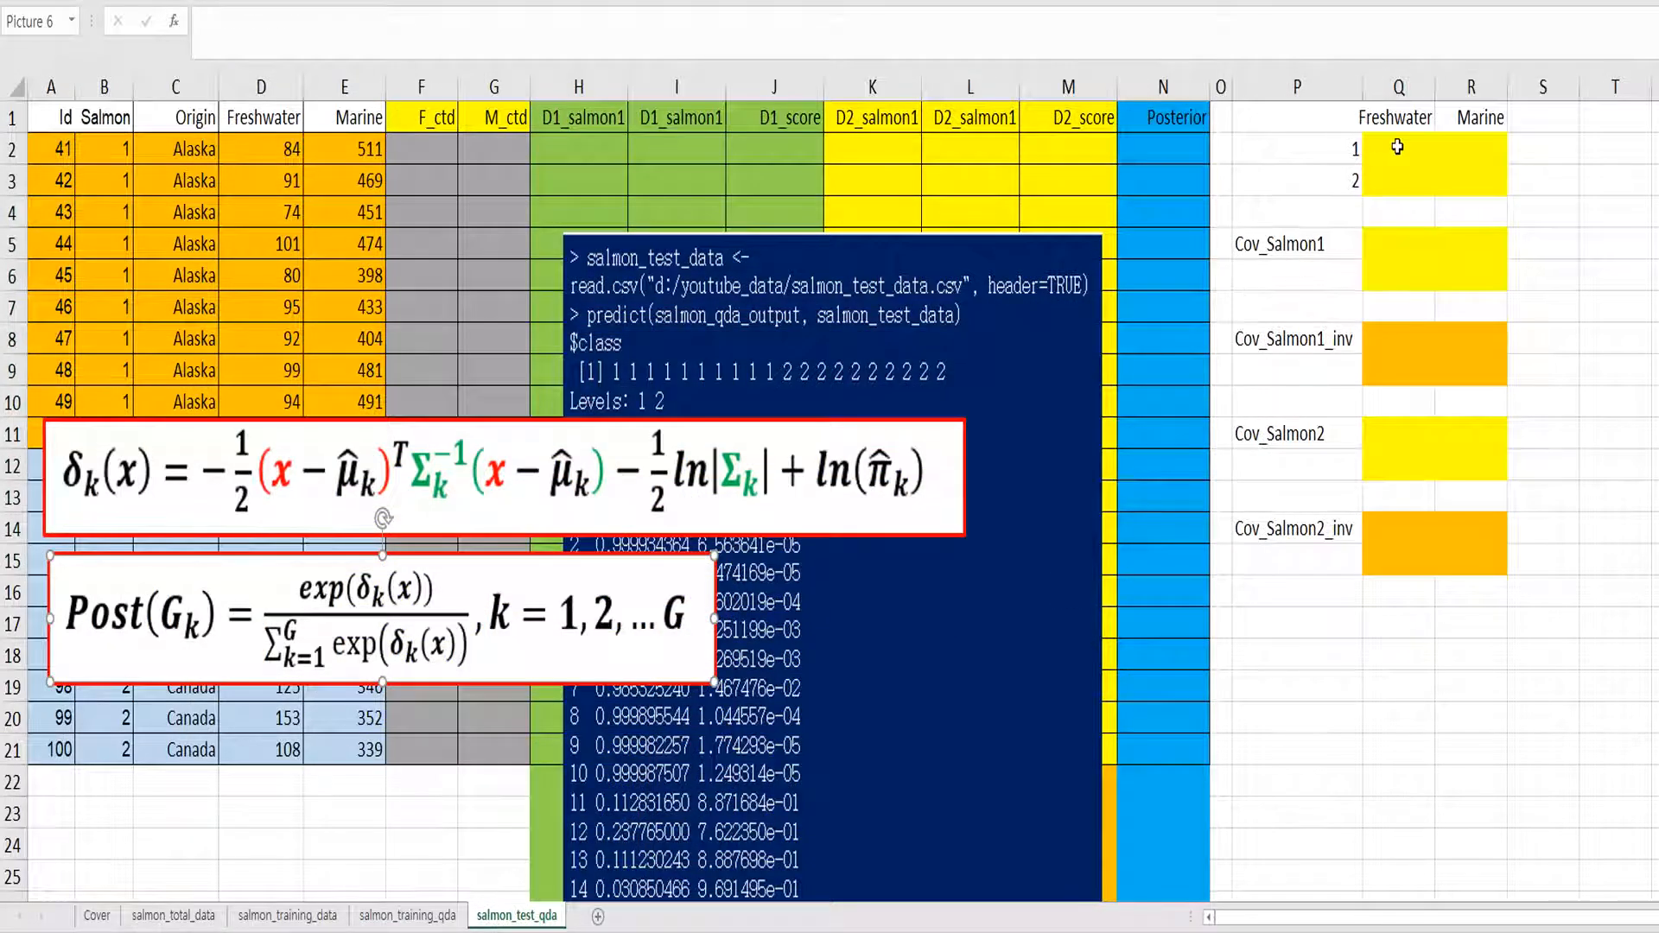
pyautogui.rightClick(1397, 147)
pyautogui.click(1455, 243)
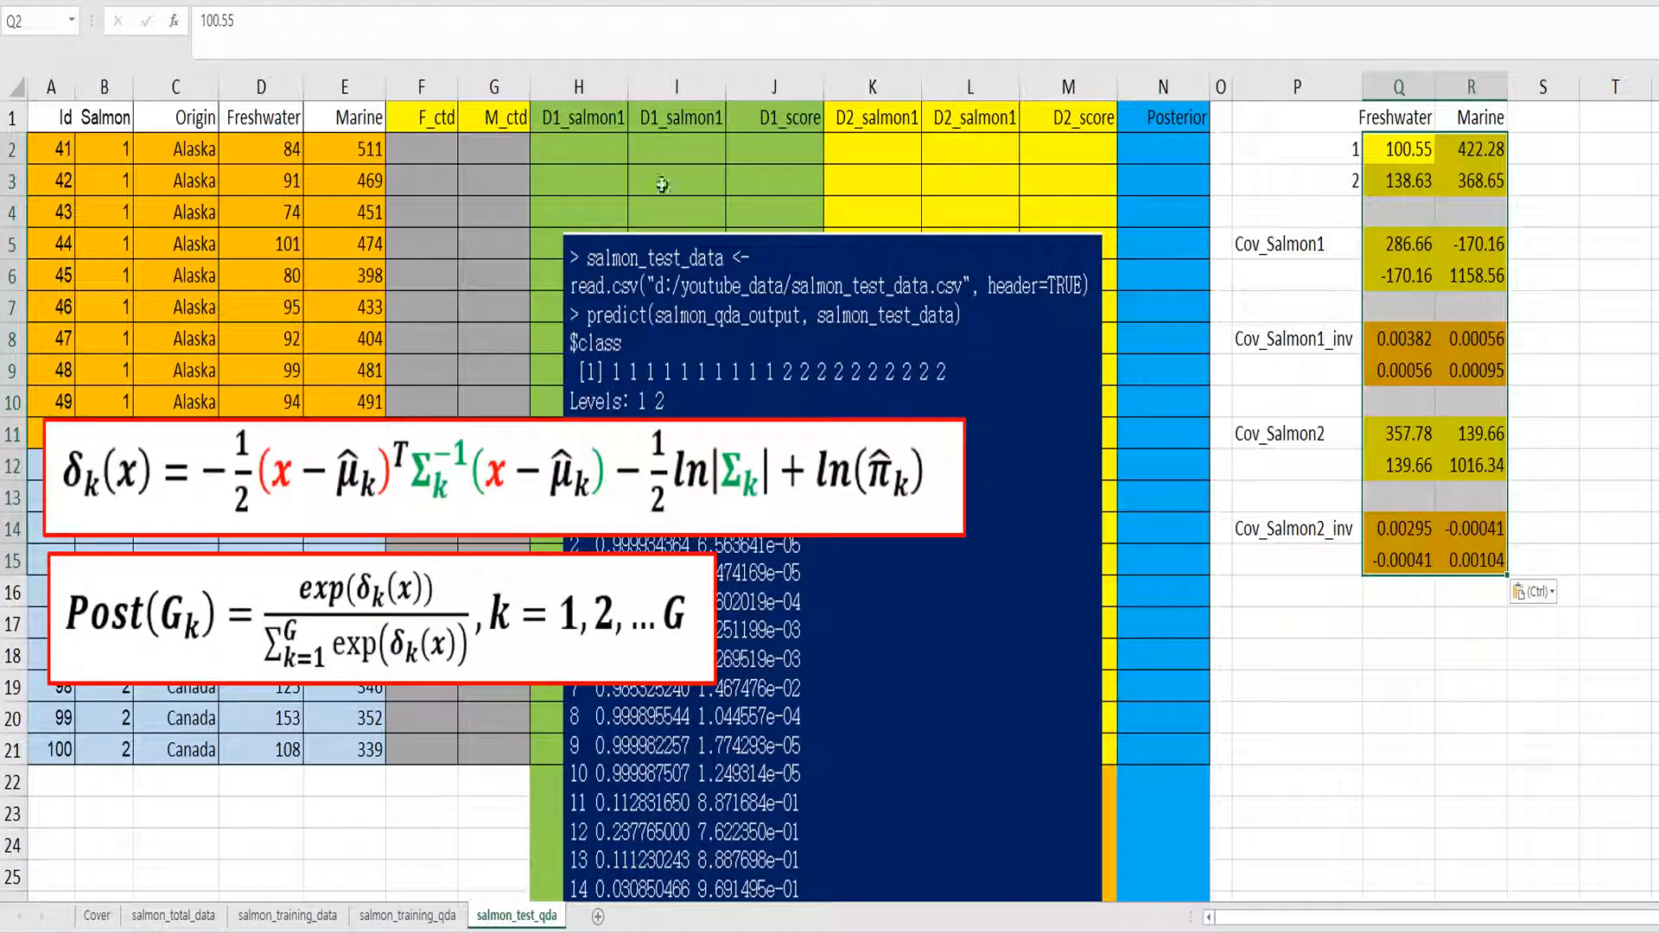
# Rearrange the R output and both formula pictures so they sit below row 6, with the discriminant score formula above the posterior formula.
pyautogui.click(479, 209)
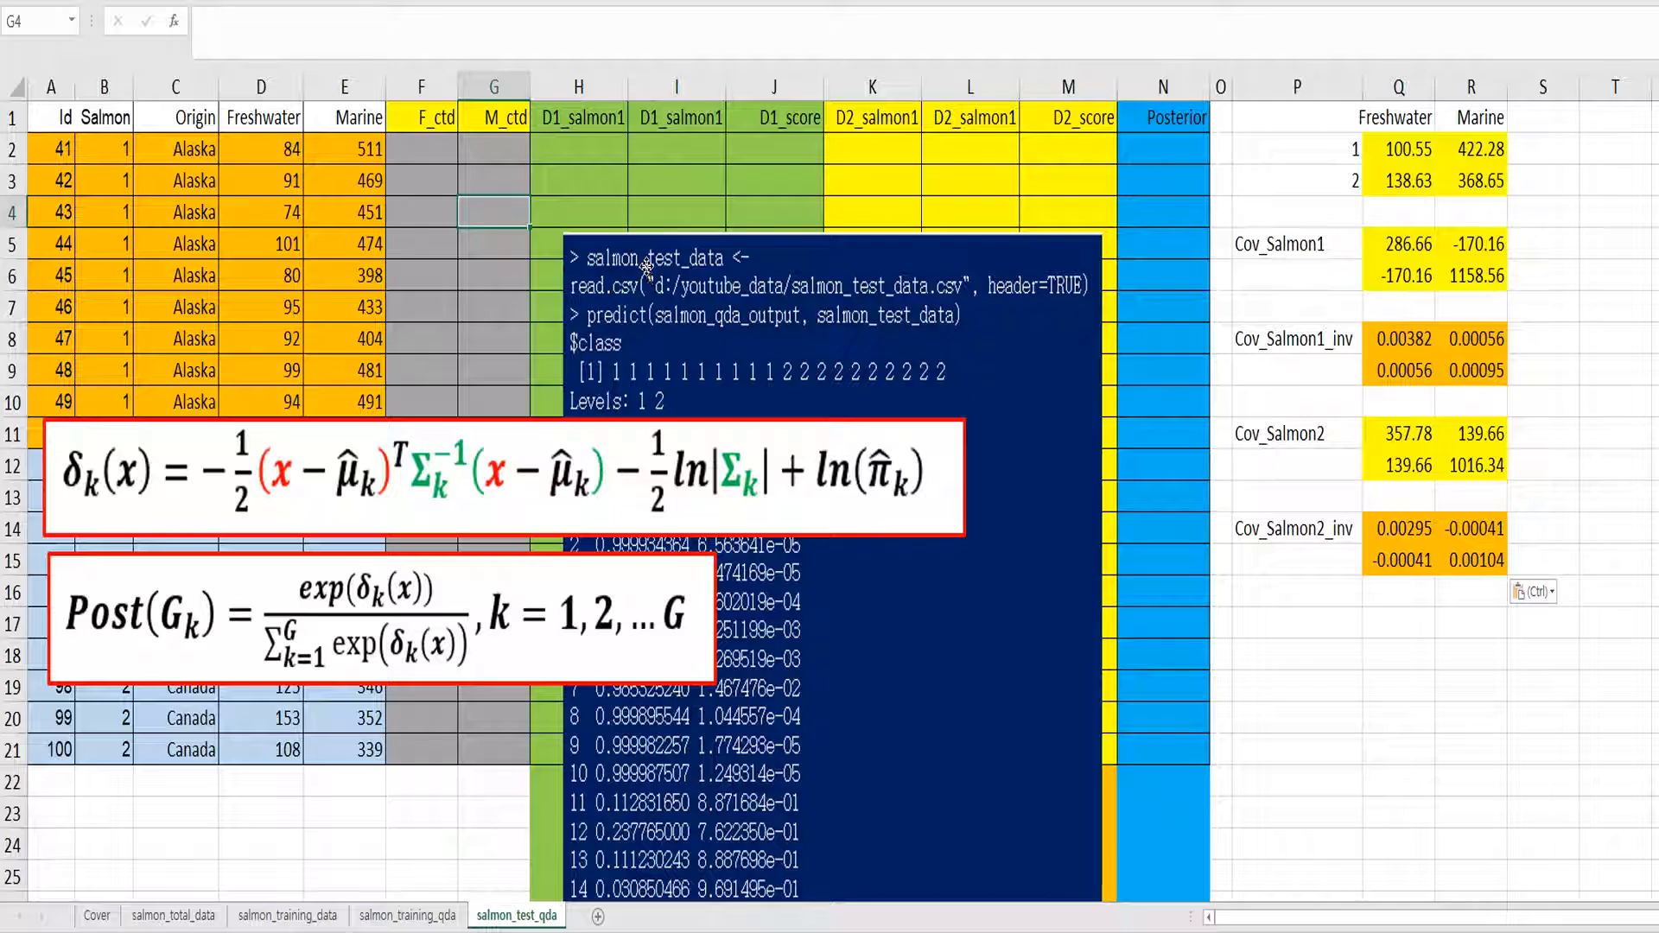
pyautogui.moveTo(519, 481); pyautogui.dragTo(519, 358)
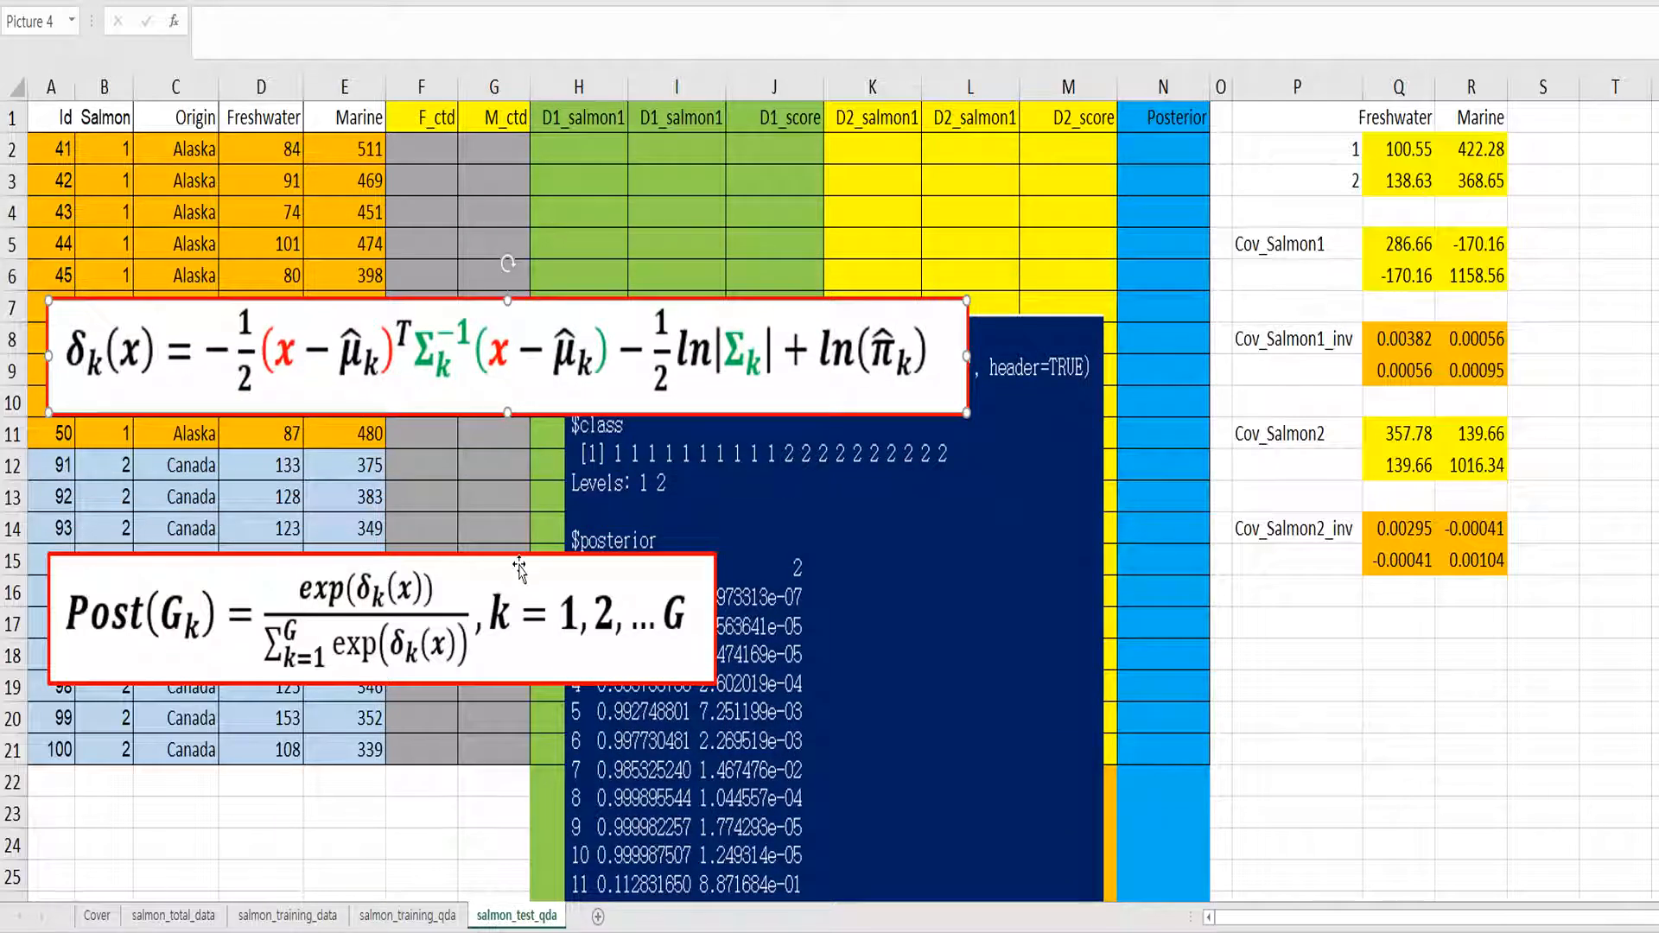
pyautogui.moveTo(518, 570); pyautogui.dragTo(518, 462)
# Enter =D2-$Q$2 in H2 to centre the first Freshwater value on the group 1 mean.
pyautogui.click(600, 154)
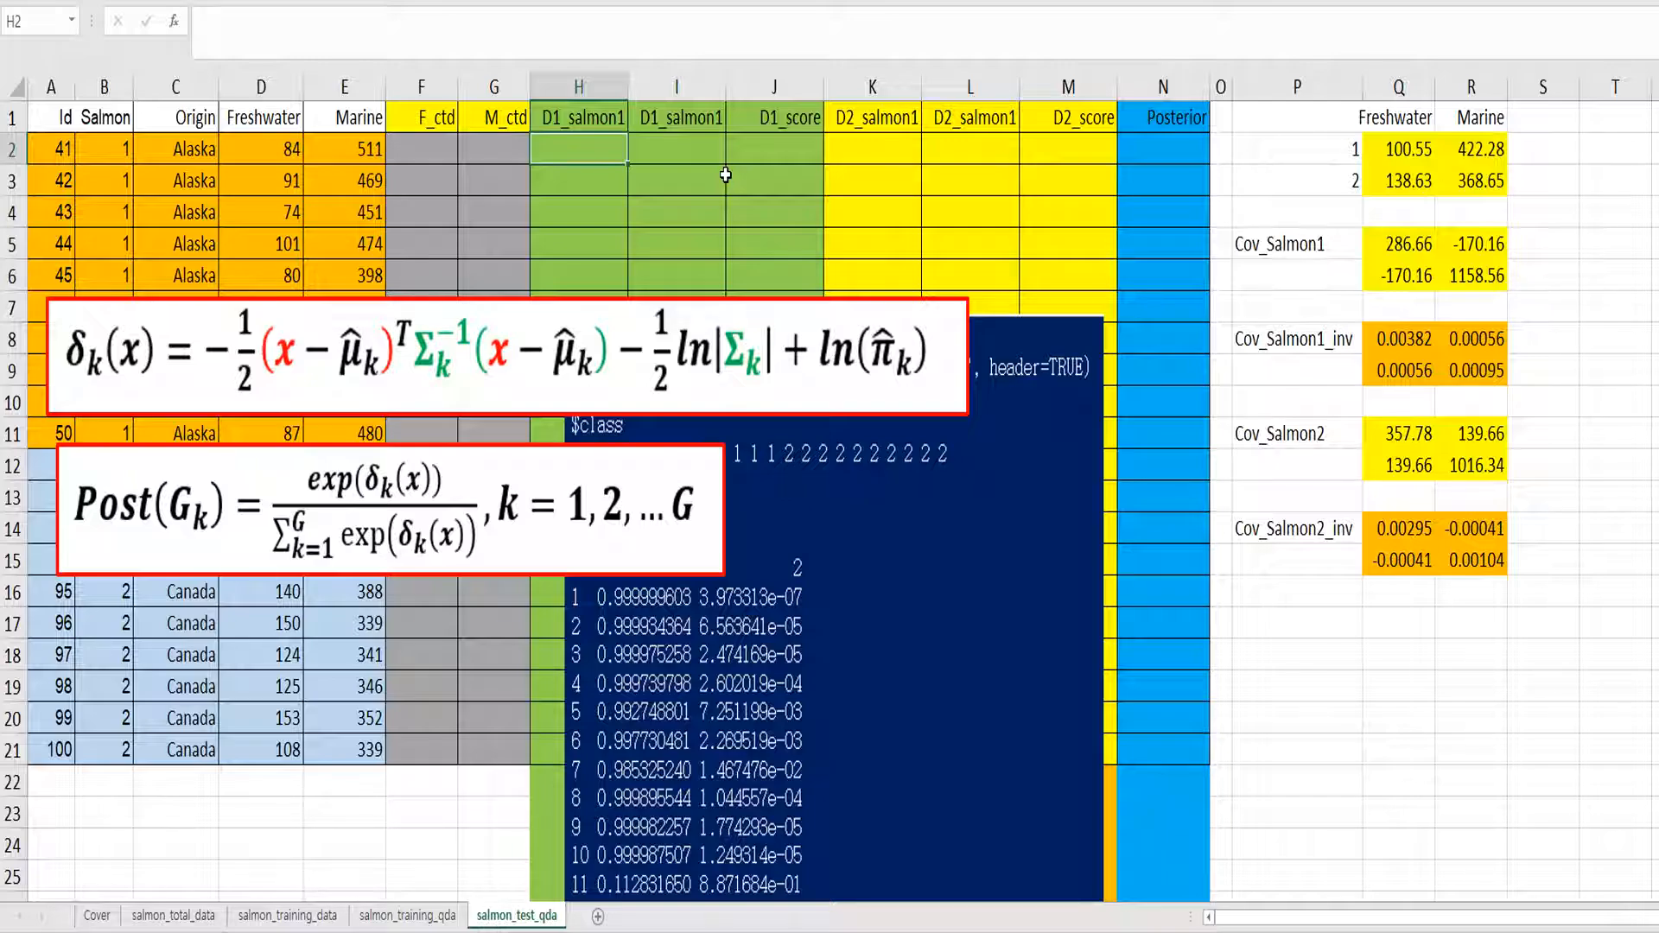
pyautogui.write('=')
pyautogui.press('Left')
pyautogui.press('Left')
pyautogui.press('Left')
pyautogui.press('Left')
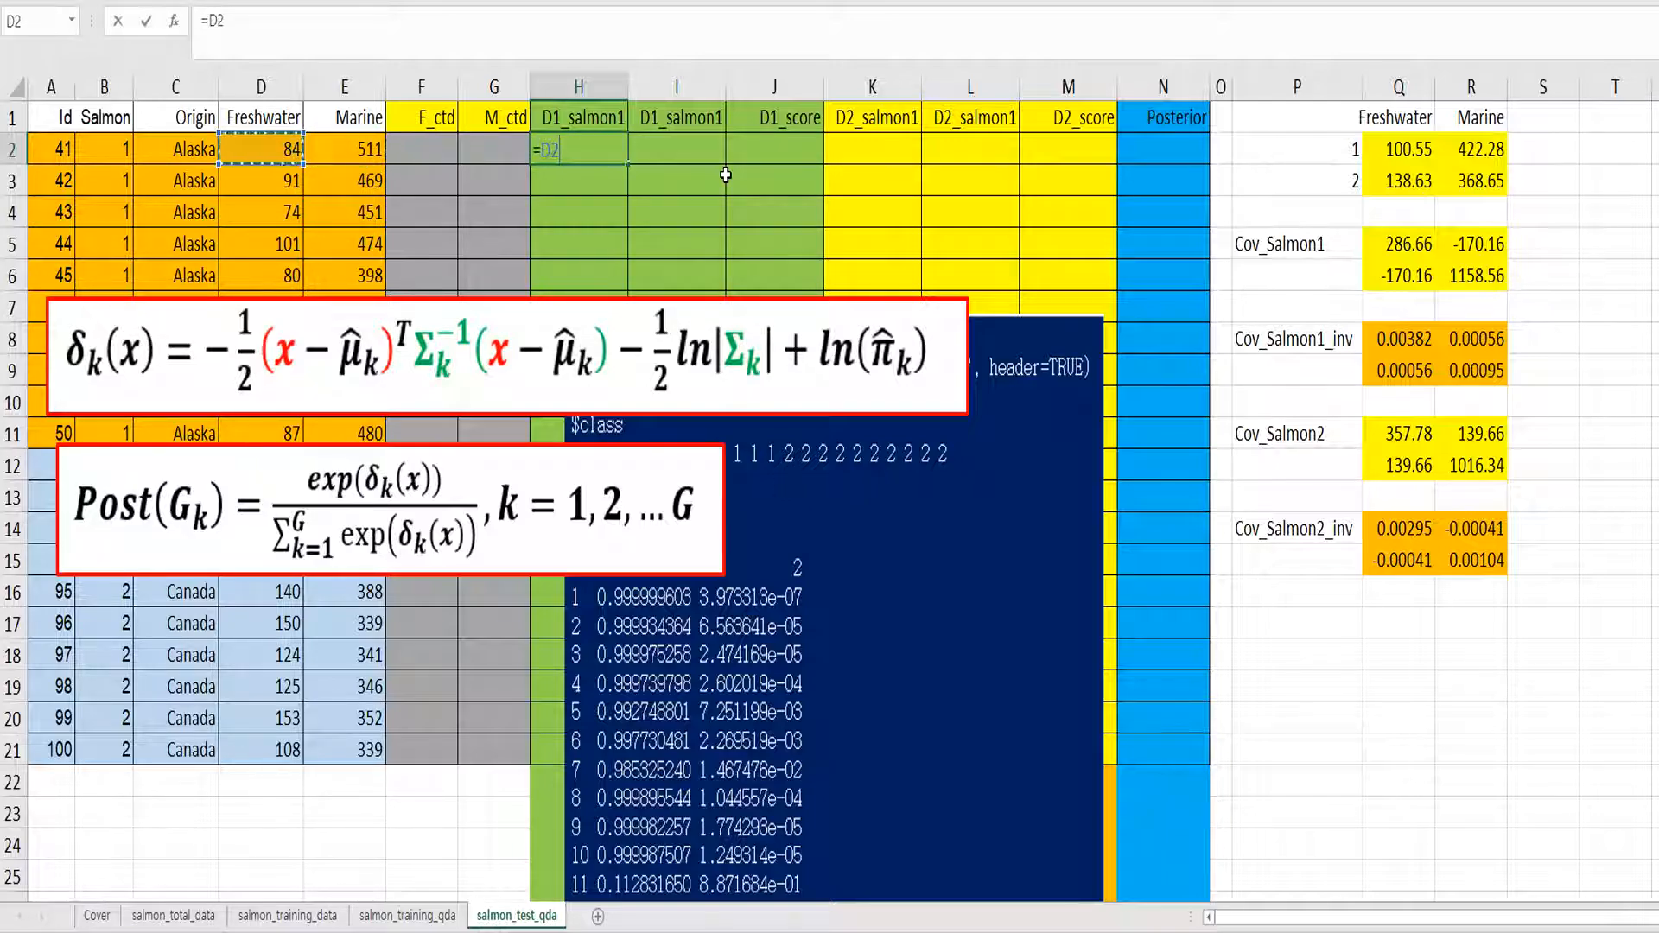
pyautogui.write('-')
pyautogui.click(1378, 157)
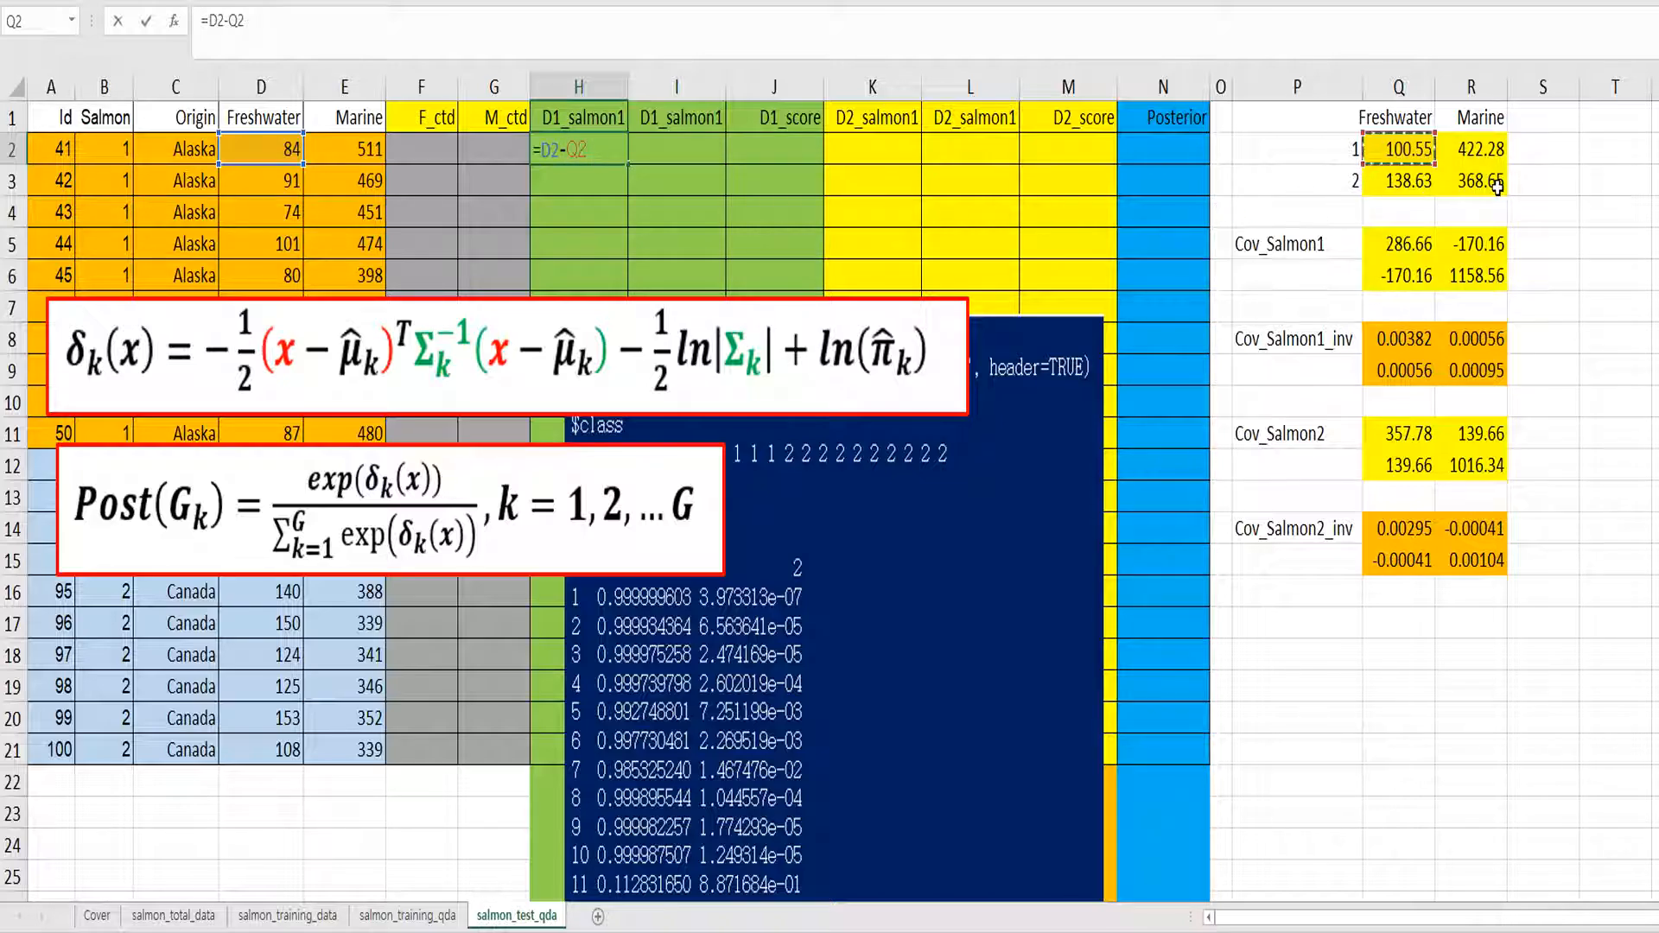
pyautogui.press('F4')
pyautogui.press('Return')
# Enter =E2-$R$2 in I2 to centre the first Marine value on the group 1 mean.
pyautogui.press('Up')
pyautogui.press('Right')
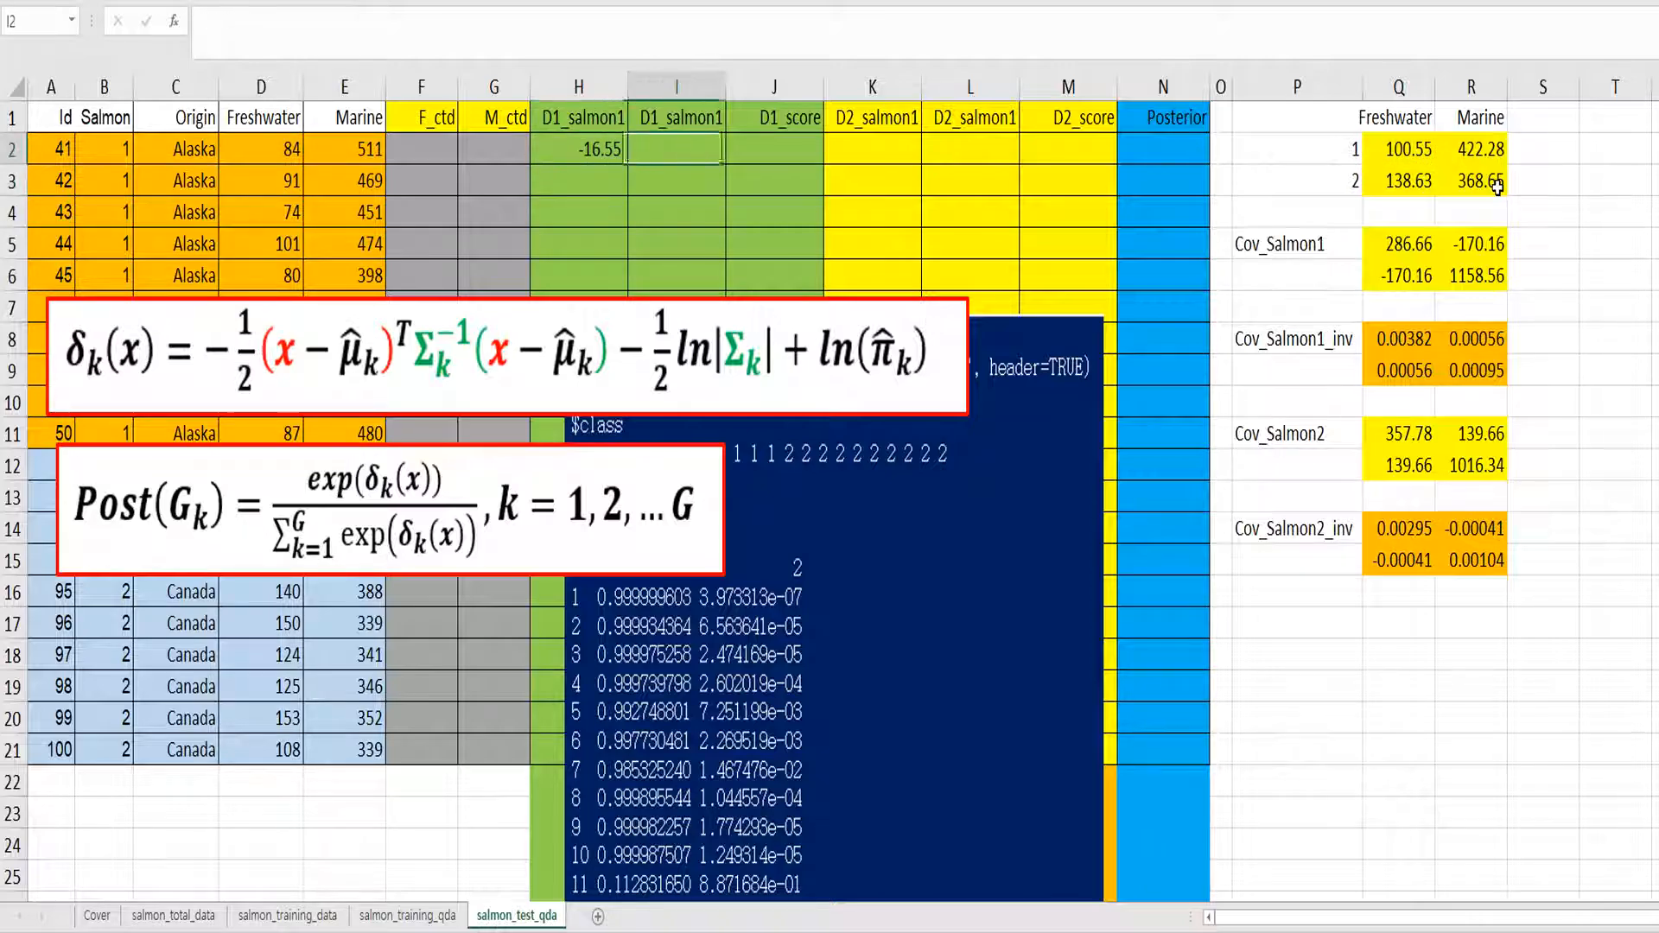
pyautogui.write('=')
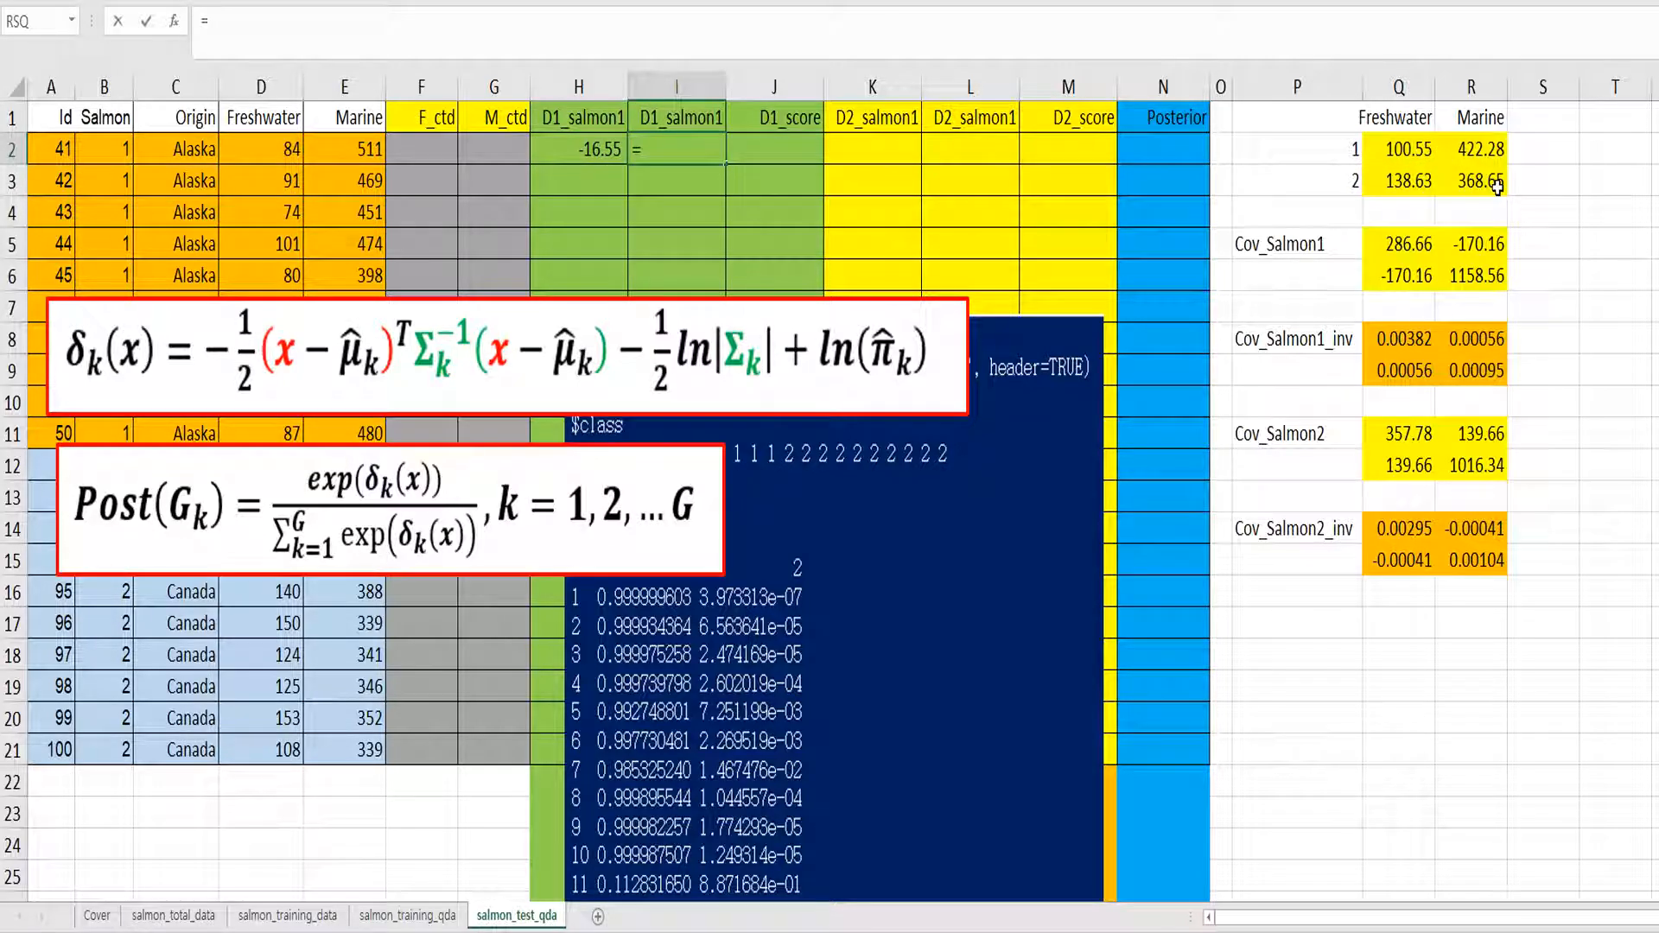
pyautogui.press('Left')
pyautogui.press('Left')
pyautogui.press('Left')
pyautogui.press('Left')
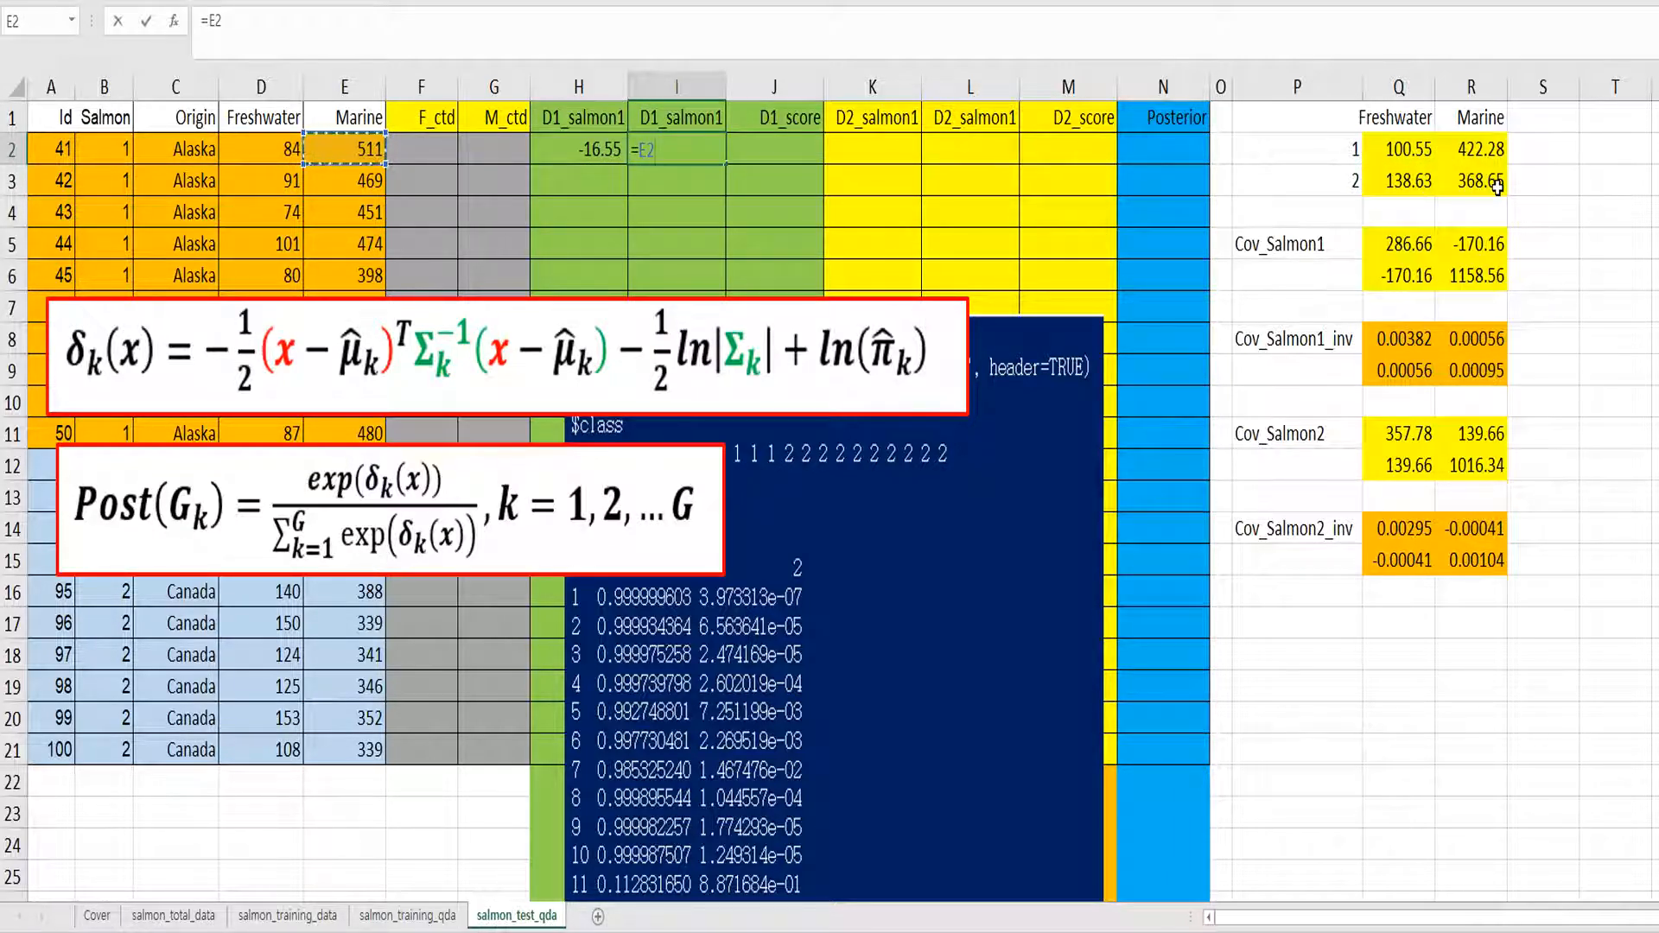
pyautogui.write('-')
pyautogui.click(1478, 151)
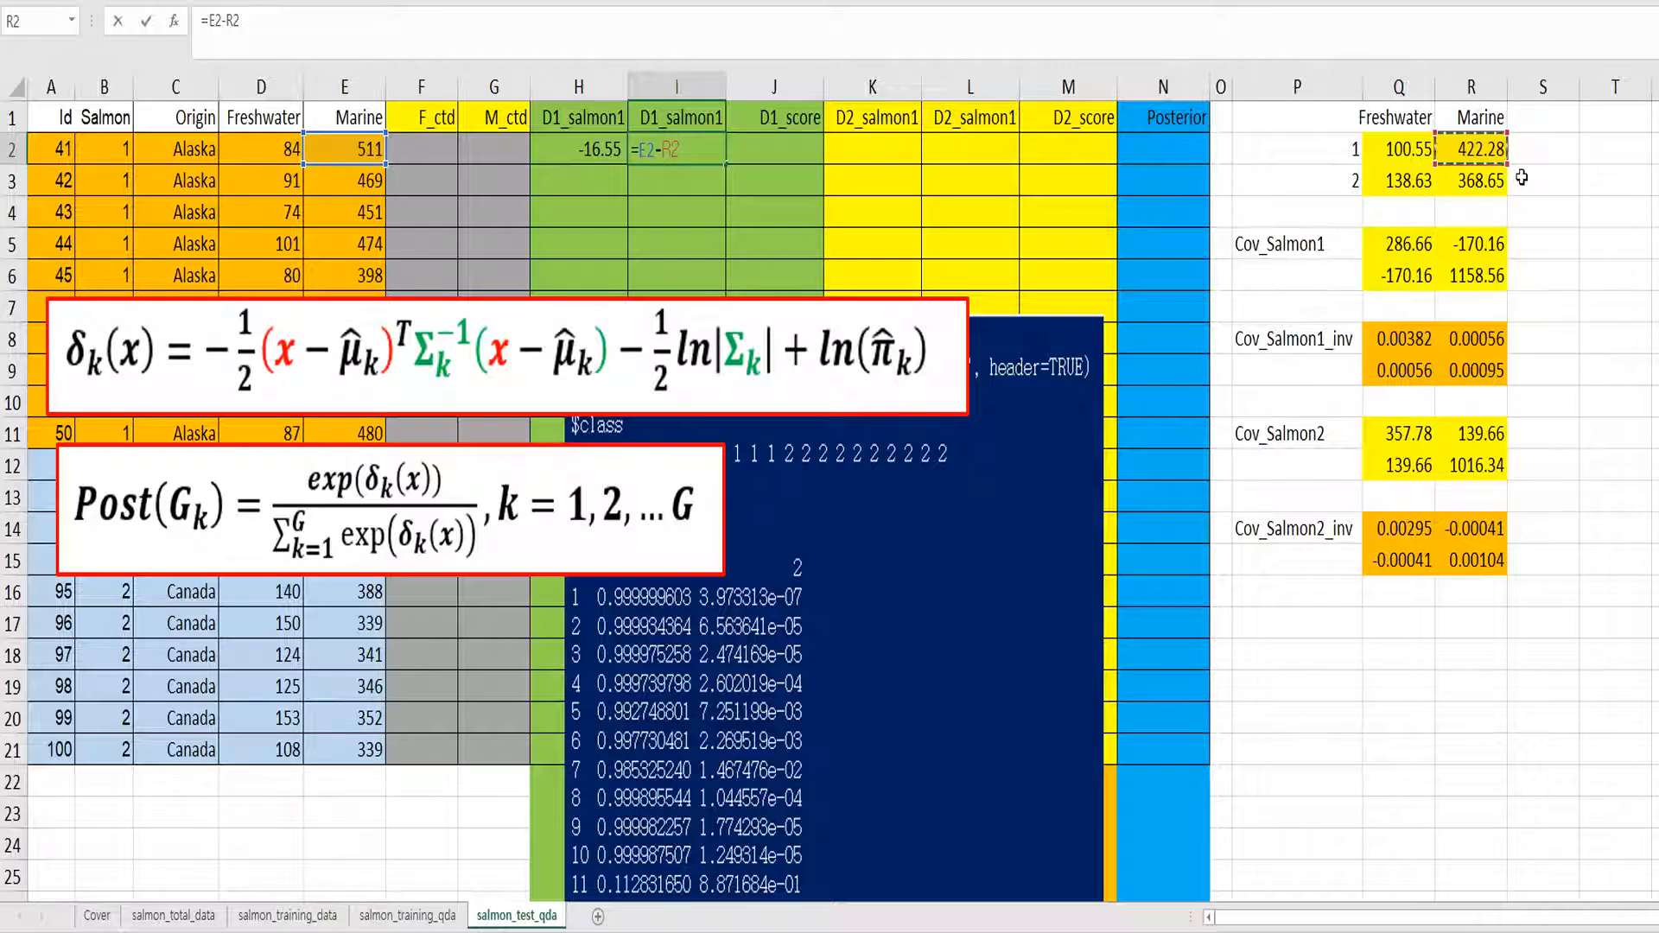
pyautogui.press('Return')
# Copy the centring formulas in H2:I2 down both D1_salmon1 columns to row 21.
pyautogui.press('Up')
pyautogui.press('Left')
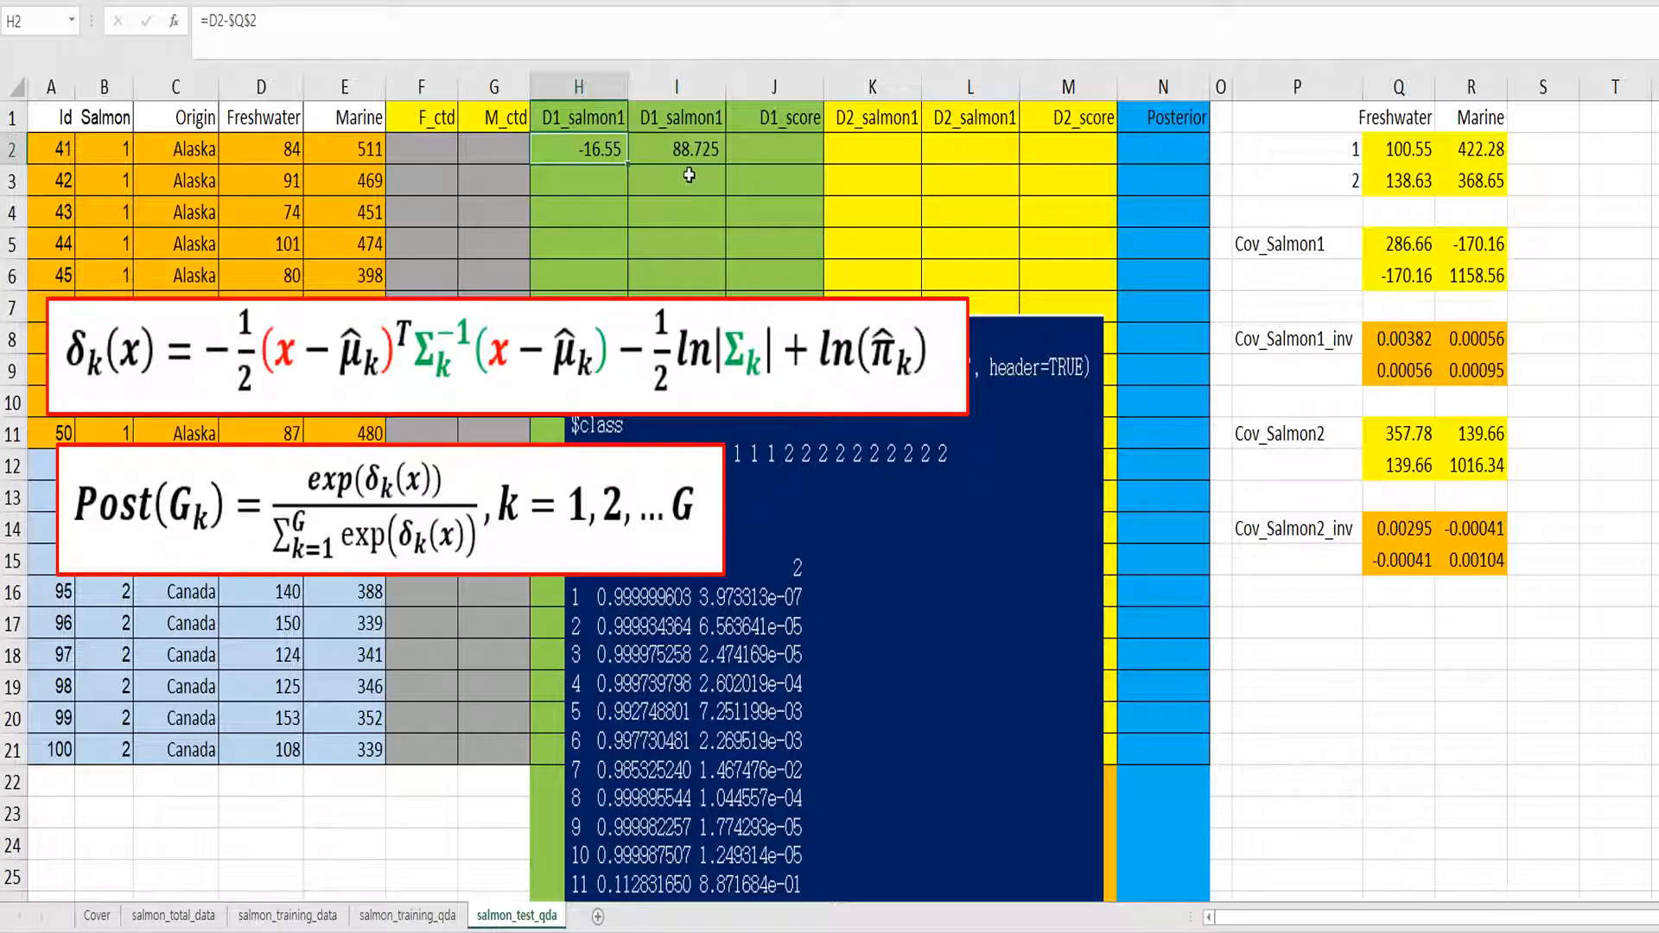
pyautogui.keyDown('shift'); pyautogui.click(682, 148); pyautogui.keyUp('shift')
pyautogui.hotkey('ctrl', 'c')
pyautogui.hotkey('shift', 'Down')
pyautogui.hotkey('shift', 'Down')
pyautogui.hotkey('shift', 'Down')
pyautogui.hotkey('shift', 'Down')
pyautogui.hotkey('shift', 'Down')
pyautogui.hotkey('shift', 'Down')
pyautogui.hotkey('shift', 'Down')
pyautogui.hotkey('shift', 'Down')
pyautogui.hotkey('shift', 'Down')
pyautogui.hotkey('shift', 'Down')
pyautogui.hotkey('shift', 'Down')
pyautogui.hotkey('shift', 'Down')
pyautogui.hotkey('shift', 'Down')
pyautogui.hotkey('shift', 'Down')
pyautogui.hotkey('shift', 'Down')
pyautogui.hotkey('shift', 'Down')
pyautogui.hotkey('shift', 'Down')
pyautogui.hotkey('shift', 'Down')
pyautogui.hotkey('shift', 'Down')
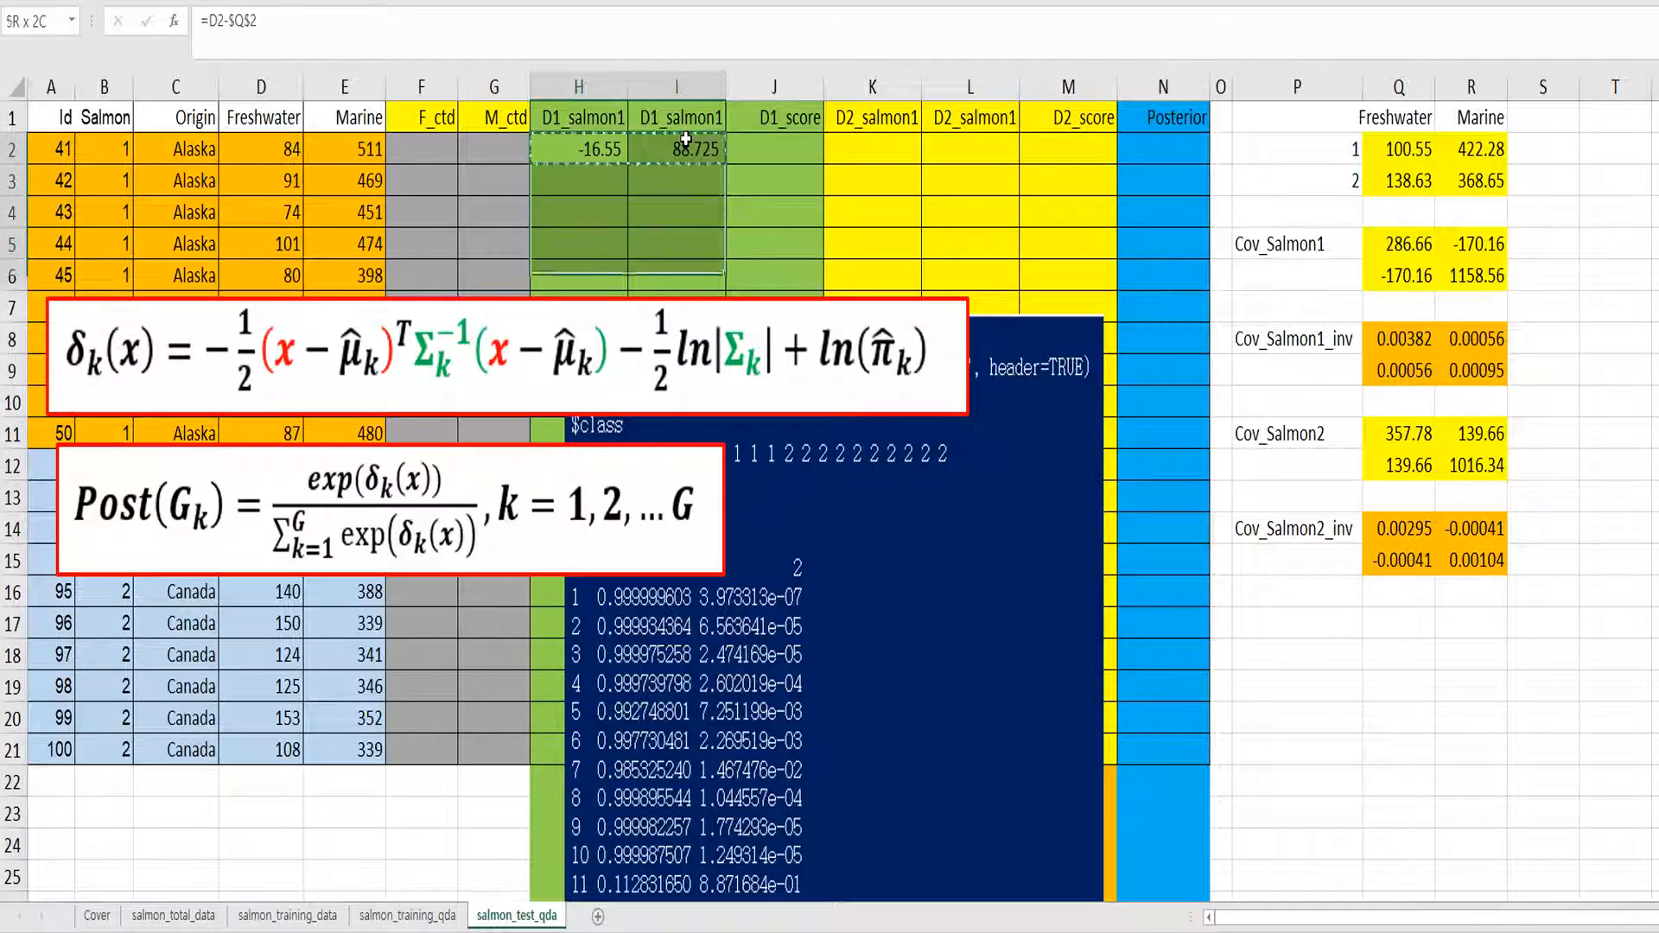
pyautogui.hotkey('ctrl', 'v')
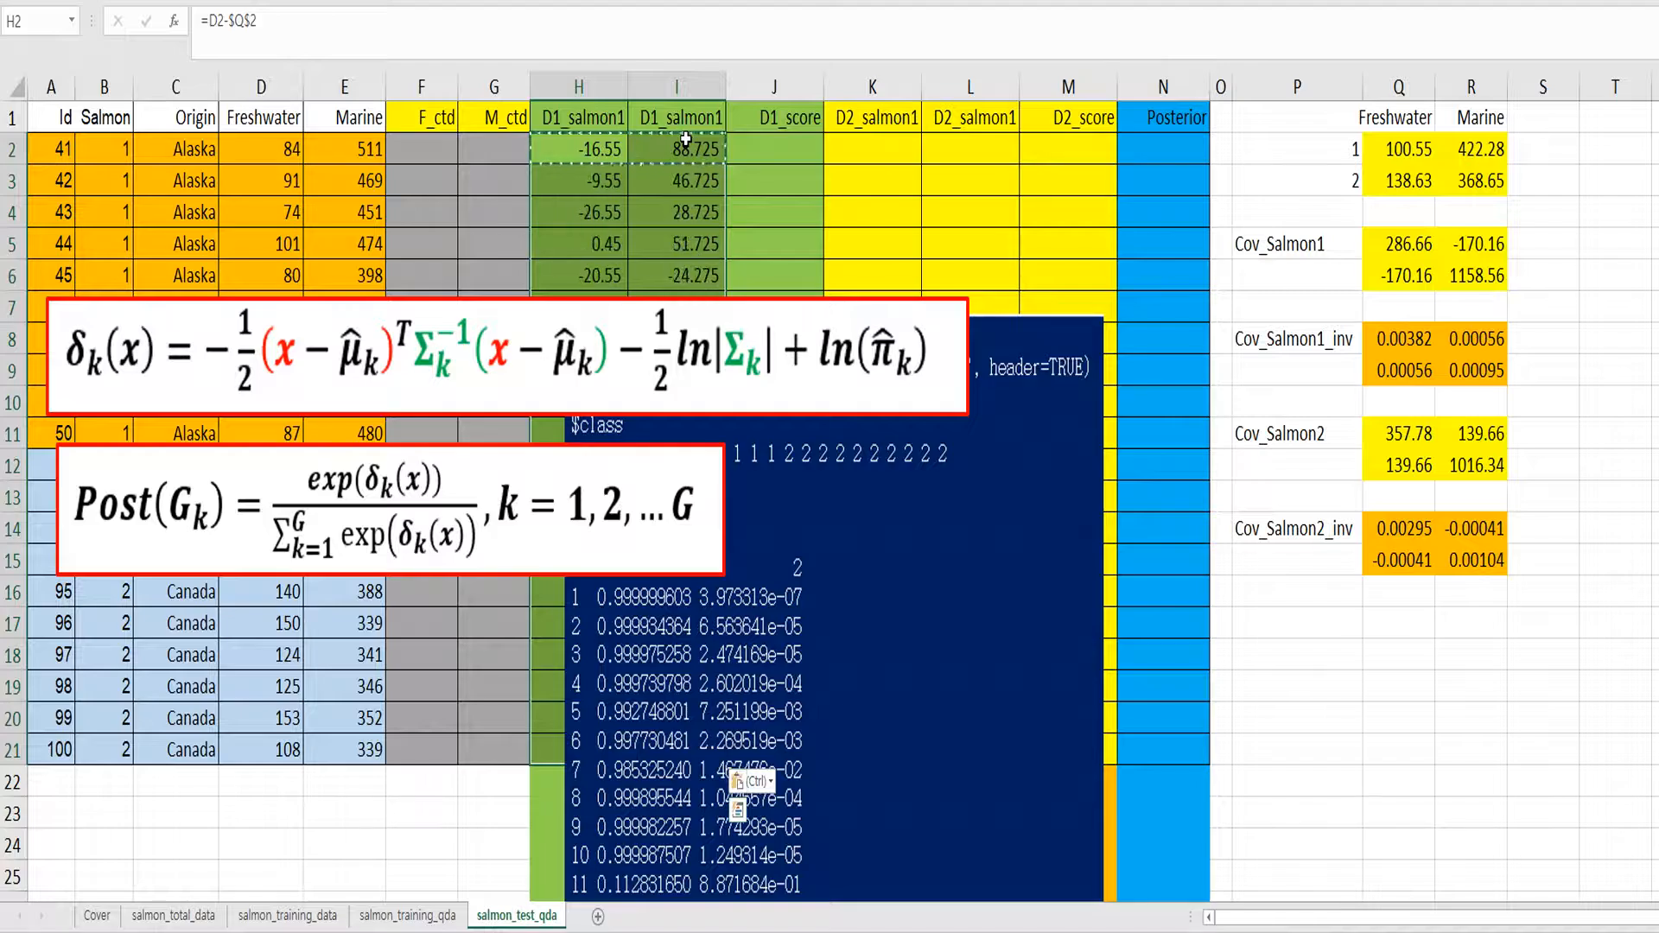
# In the D1_score cell J2, enter =-mmult(H2:I2,$Q$8:$R$9) to multiply the centred values by the Cov_Salmon1_inv matrix.
pyautogui.click(746, 146)
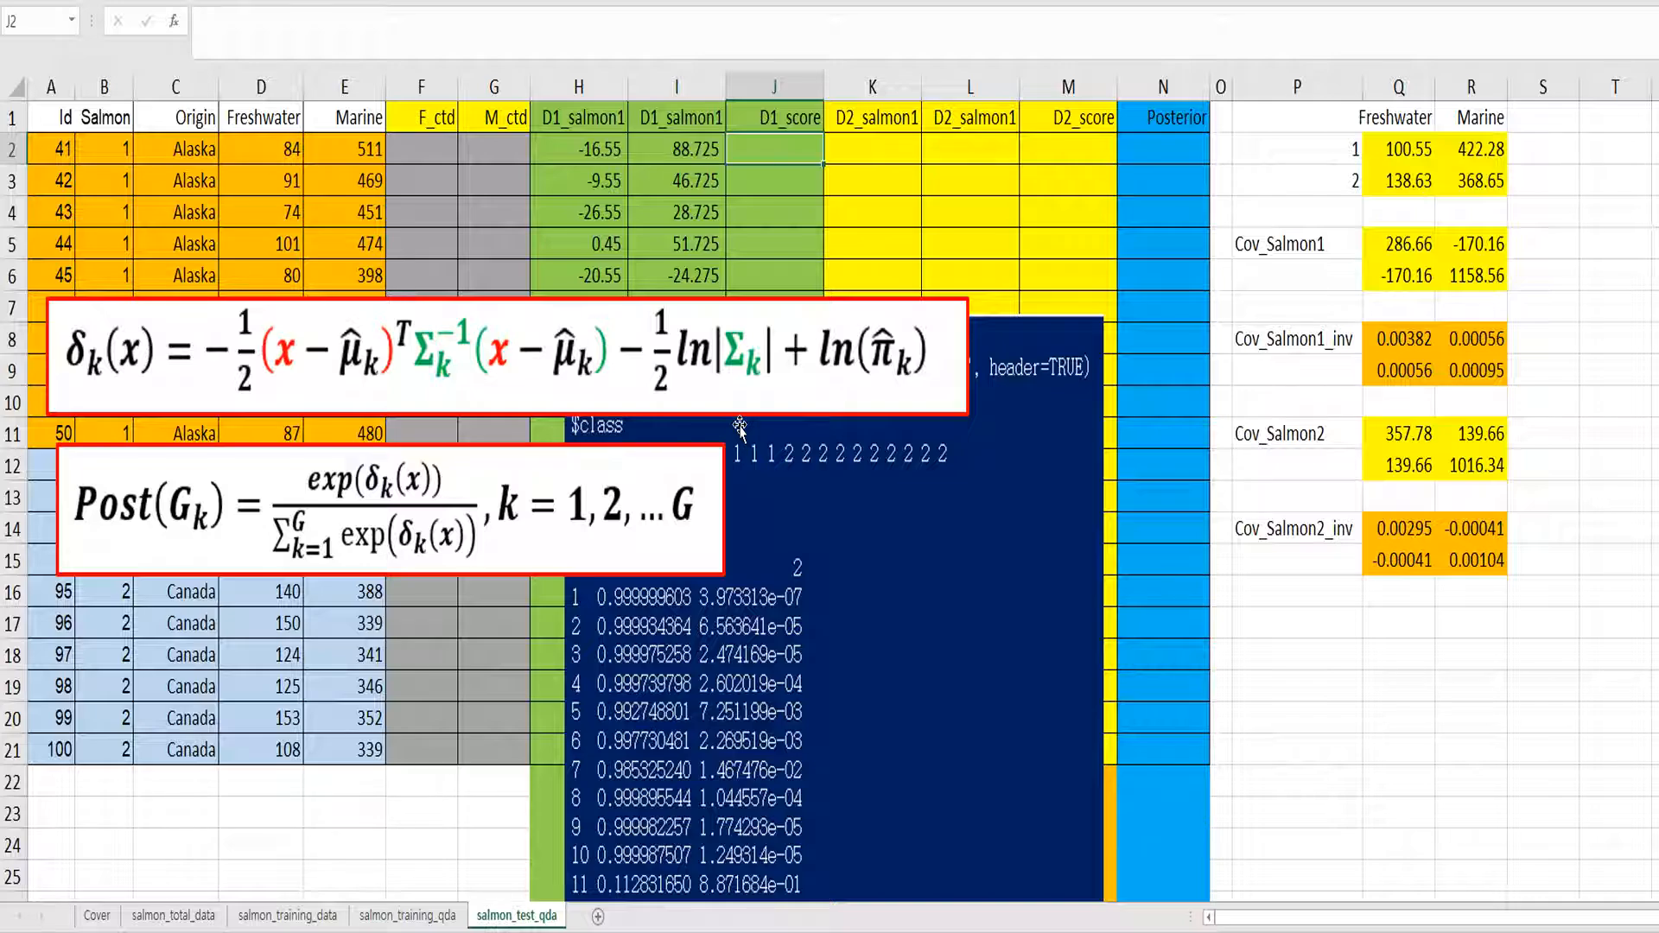
pyautogui.write('=-mmult')
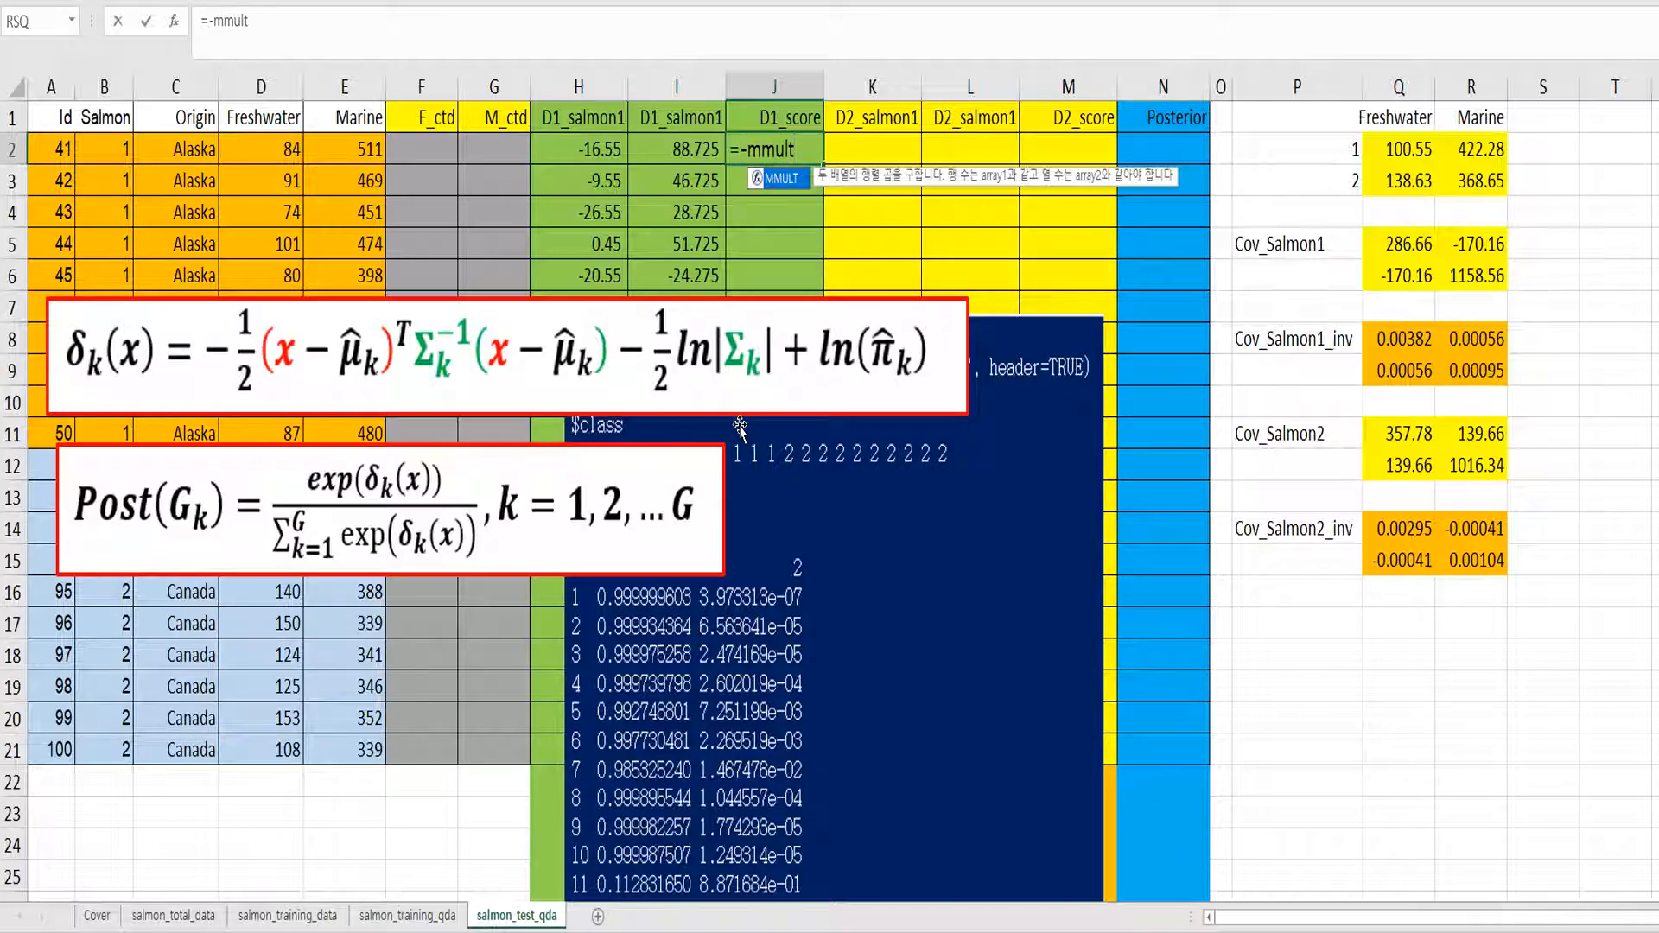
pyautogui.write('(')
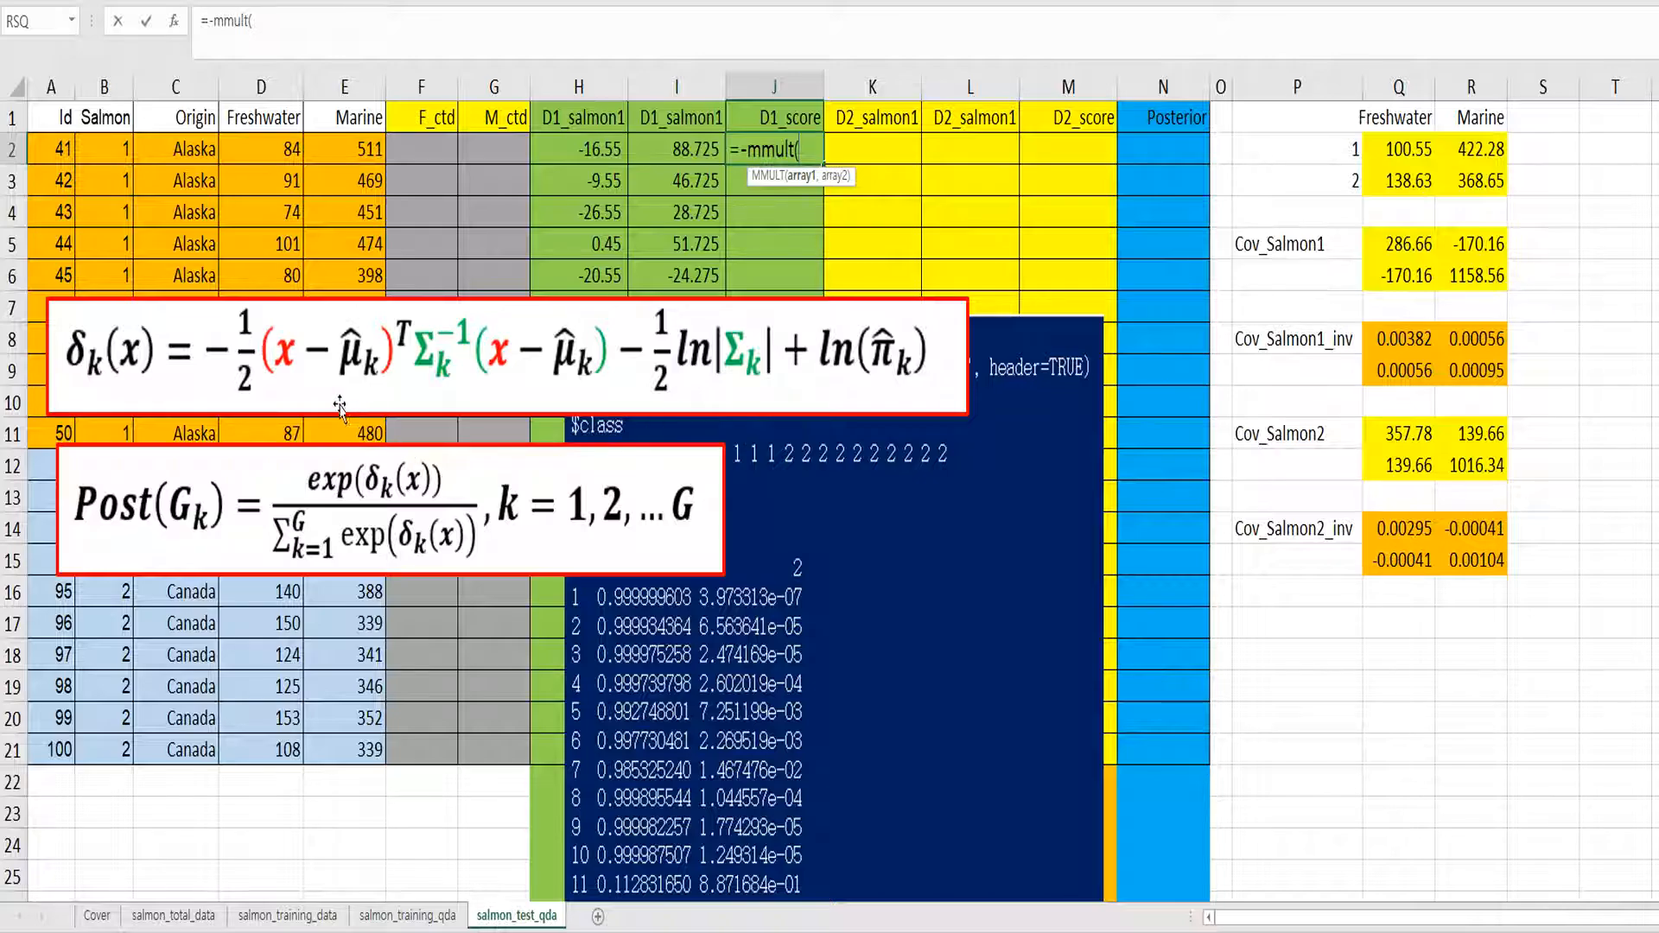
pyautogui.click(601, 149)
pyautogui.moveTo(601, 149); pyautogui.dragTo(655, 149)
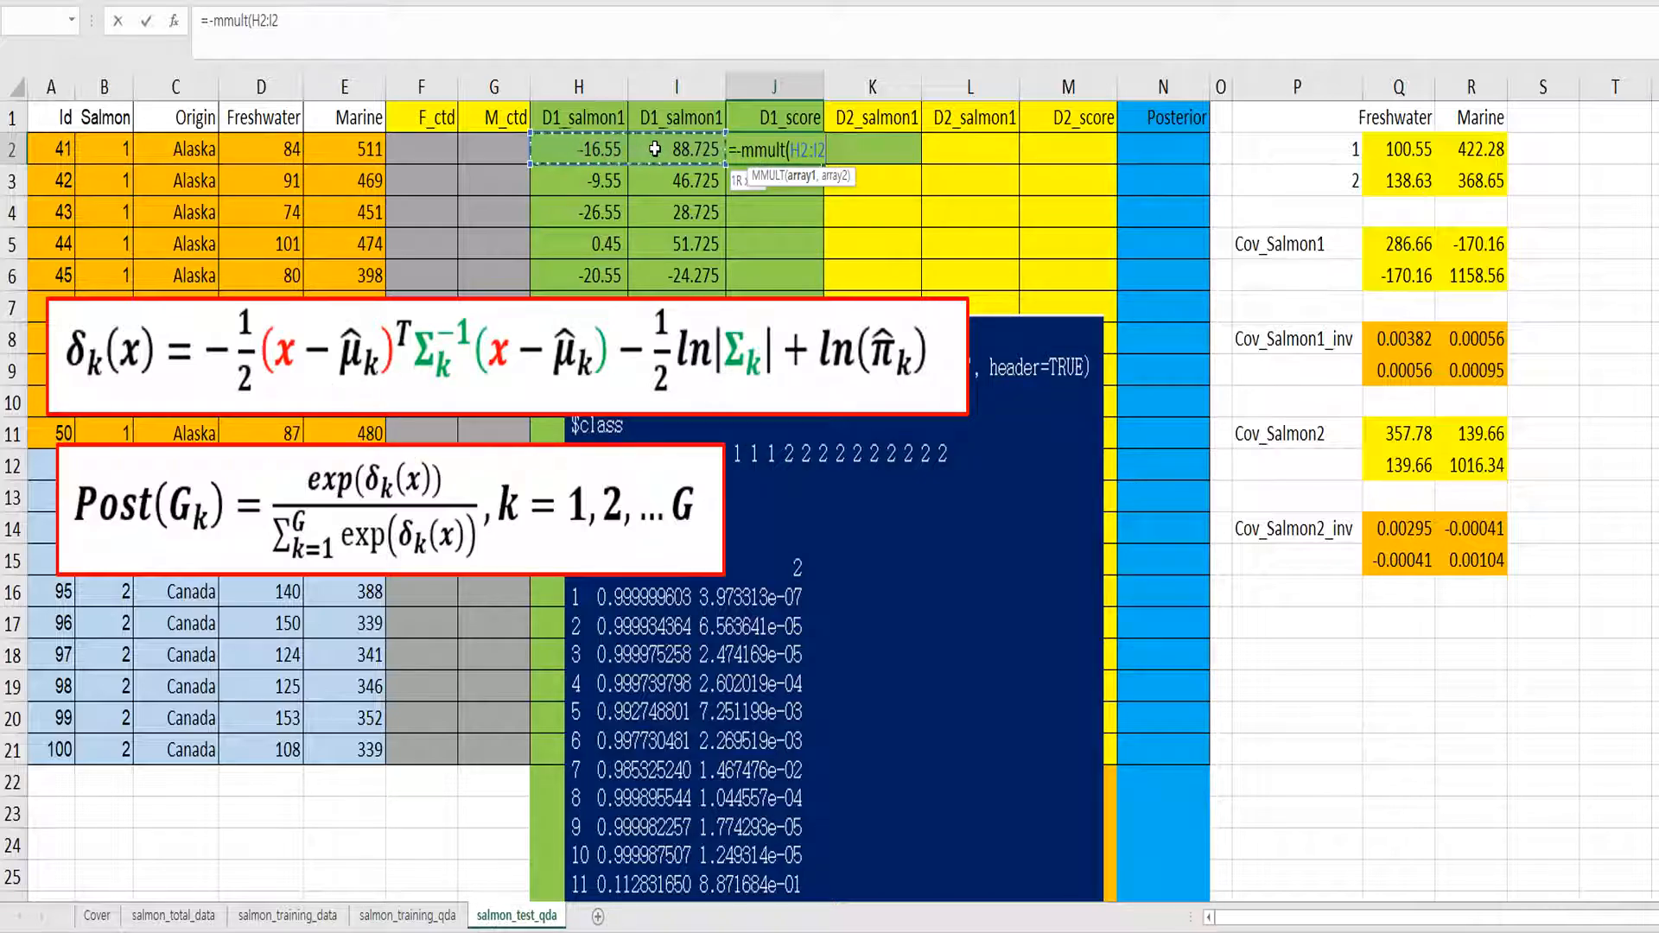
pyautogui.write(',')
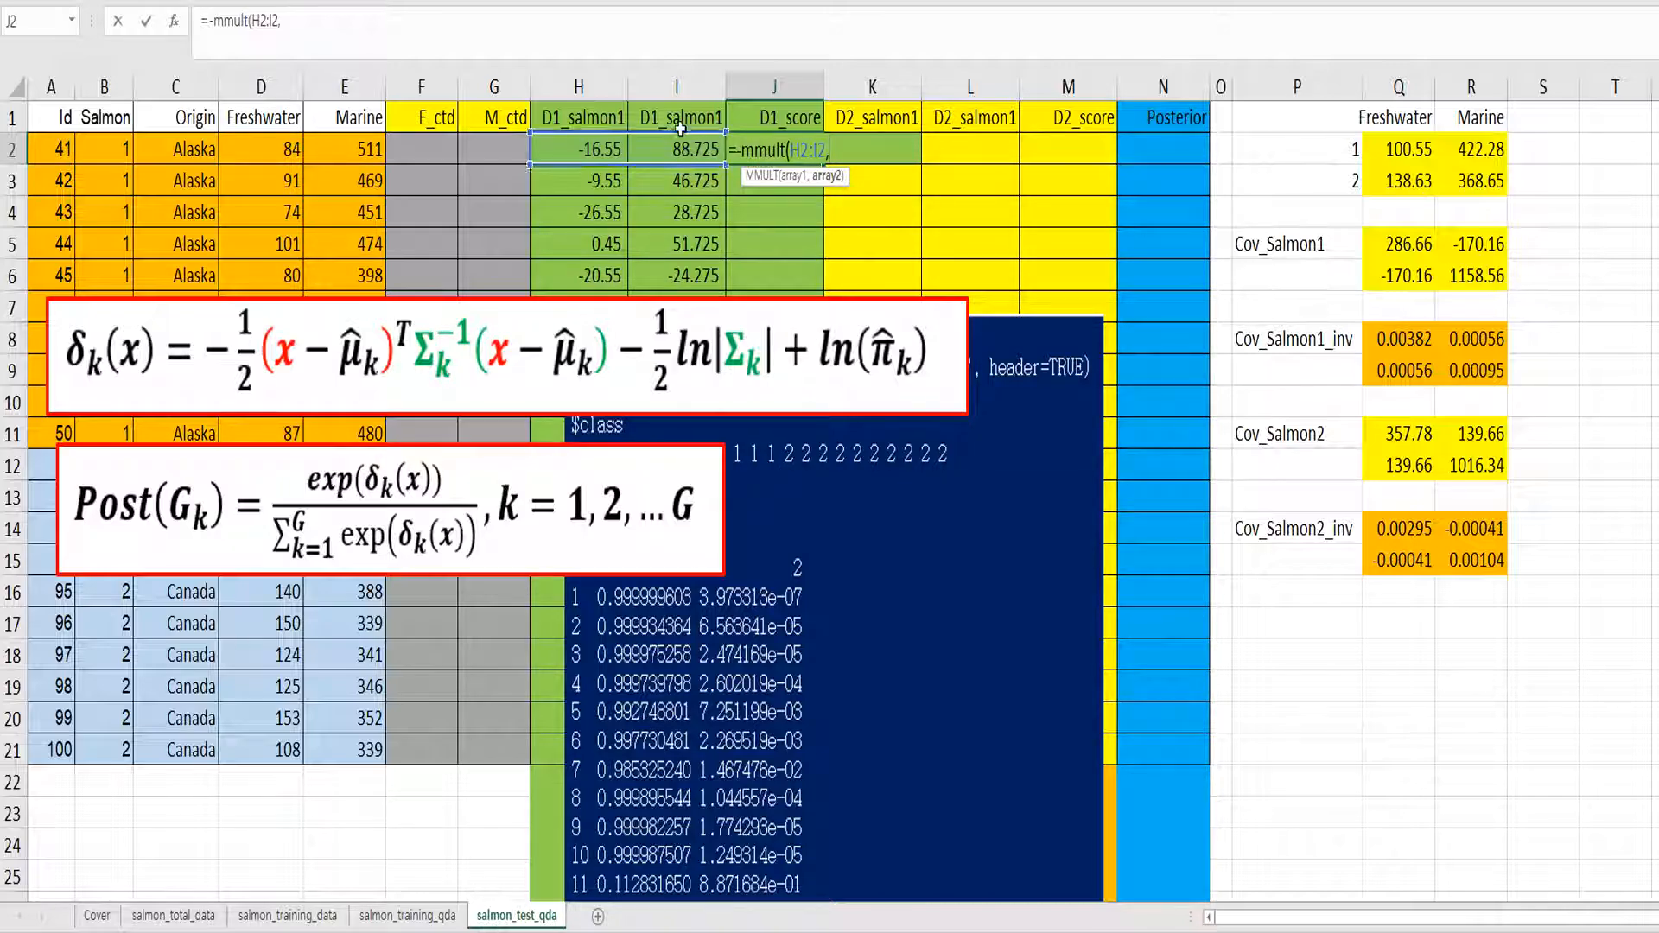
pyautogui.moveTo(1411, 339); pyautogui.dragTo(1458, 365)
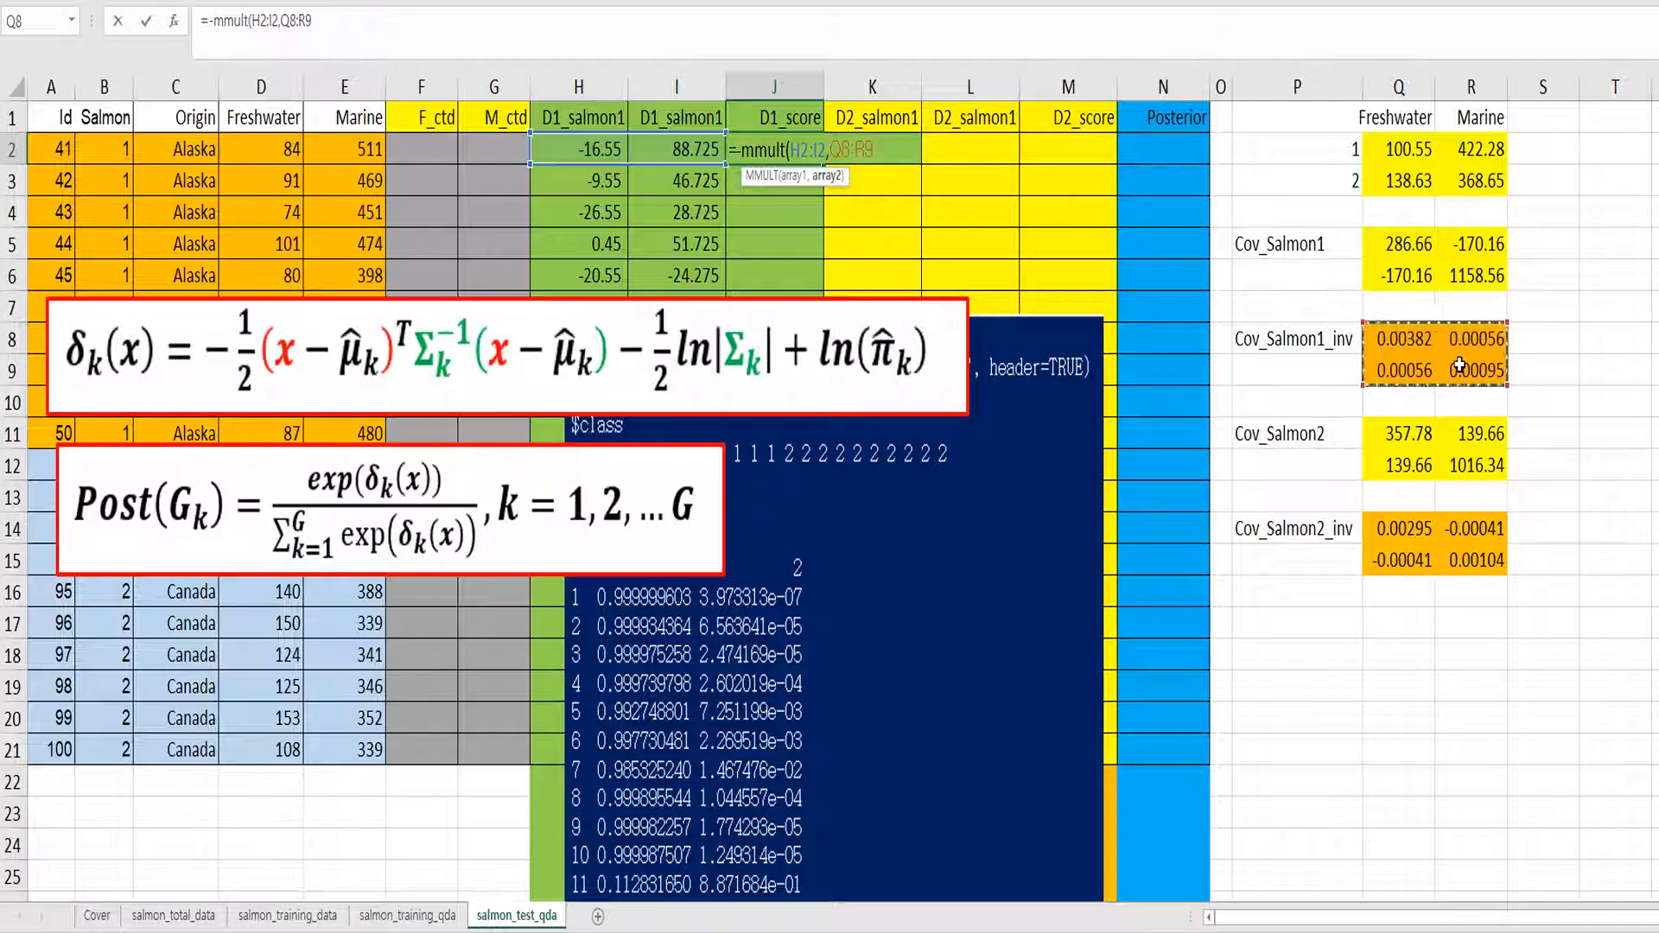
pyautogui.press('F4')
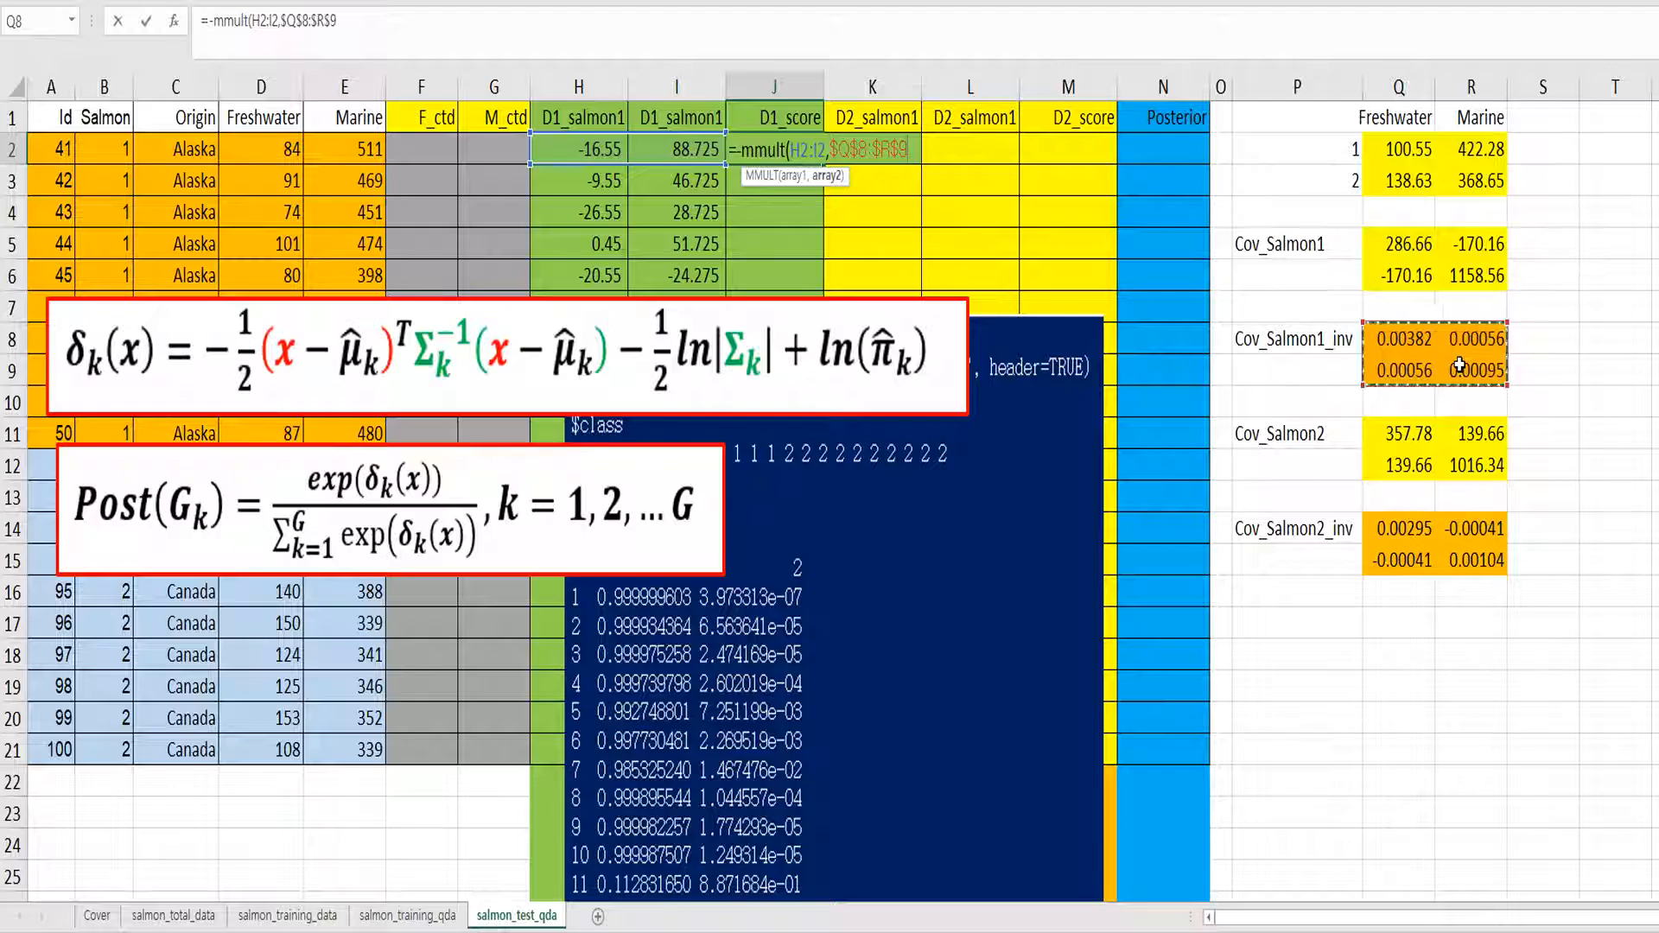
pyautogui.write(')')
# Wrap the product in J2 in an outer mmult that takes transpose(H2:I2) as its second array.
pyautogui.click(214, 20)
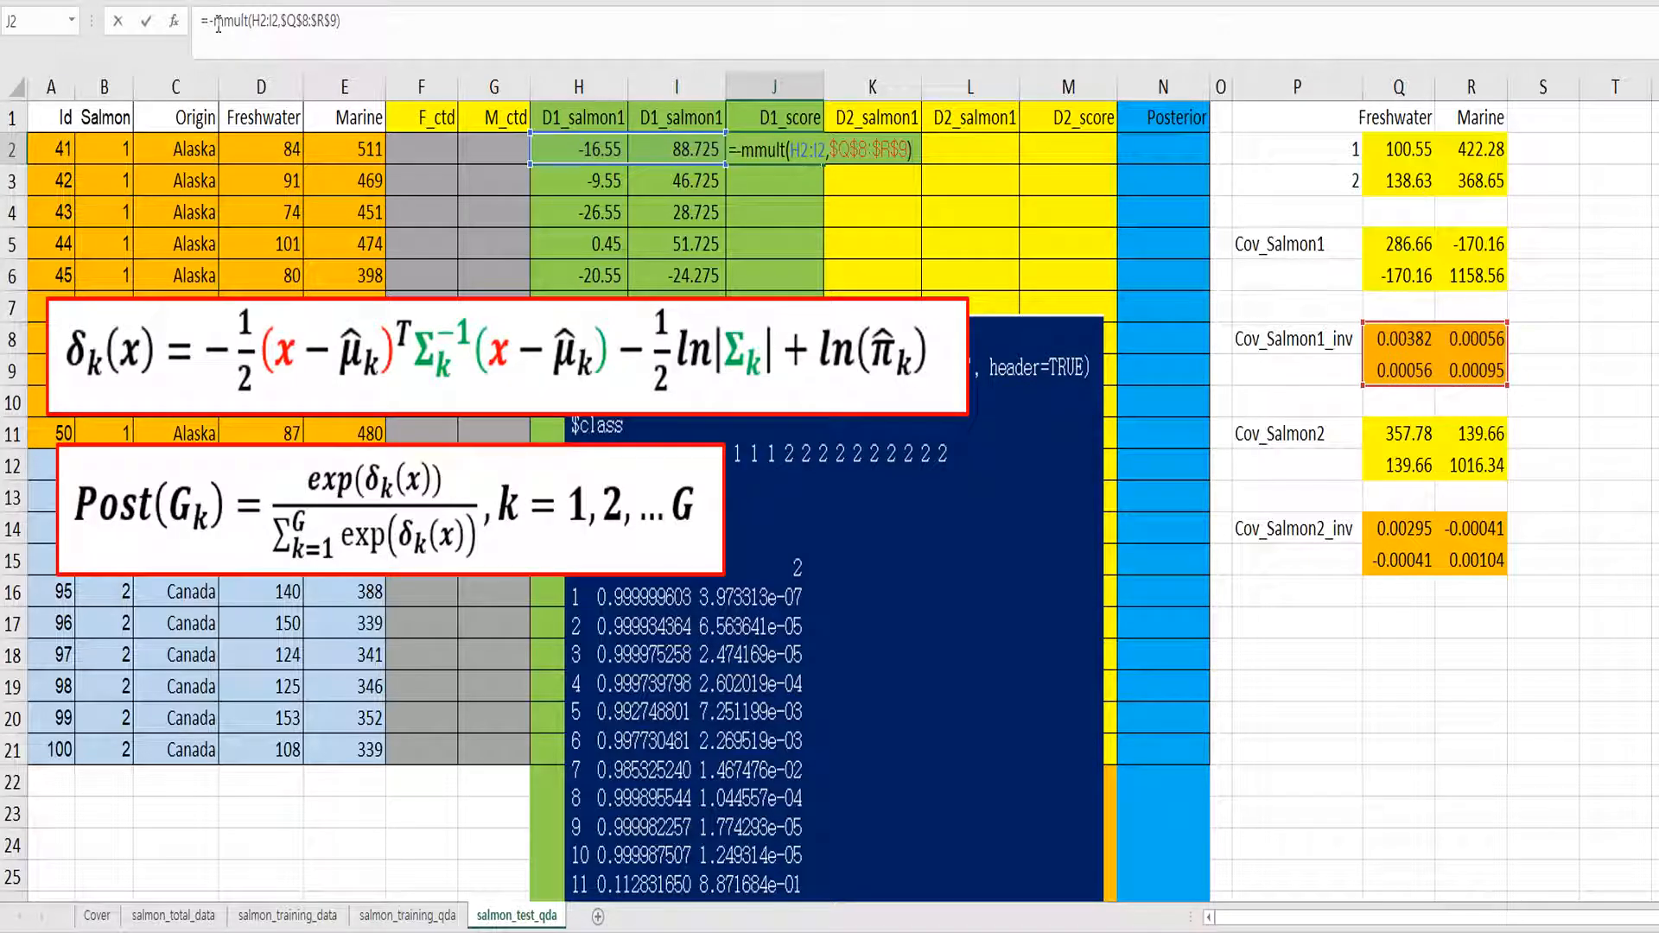
pyautogui.write('mmult(')
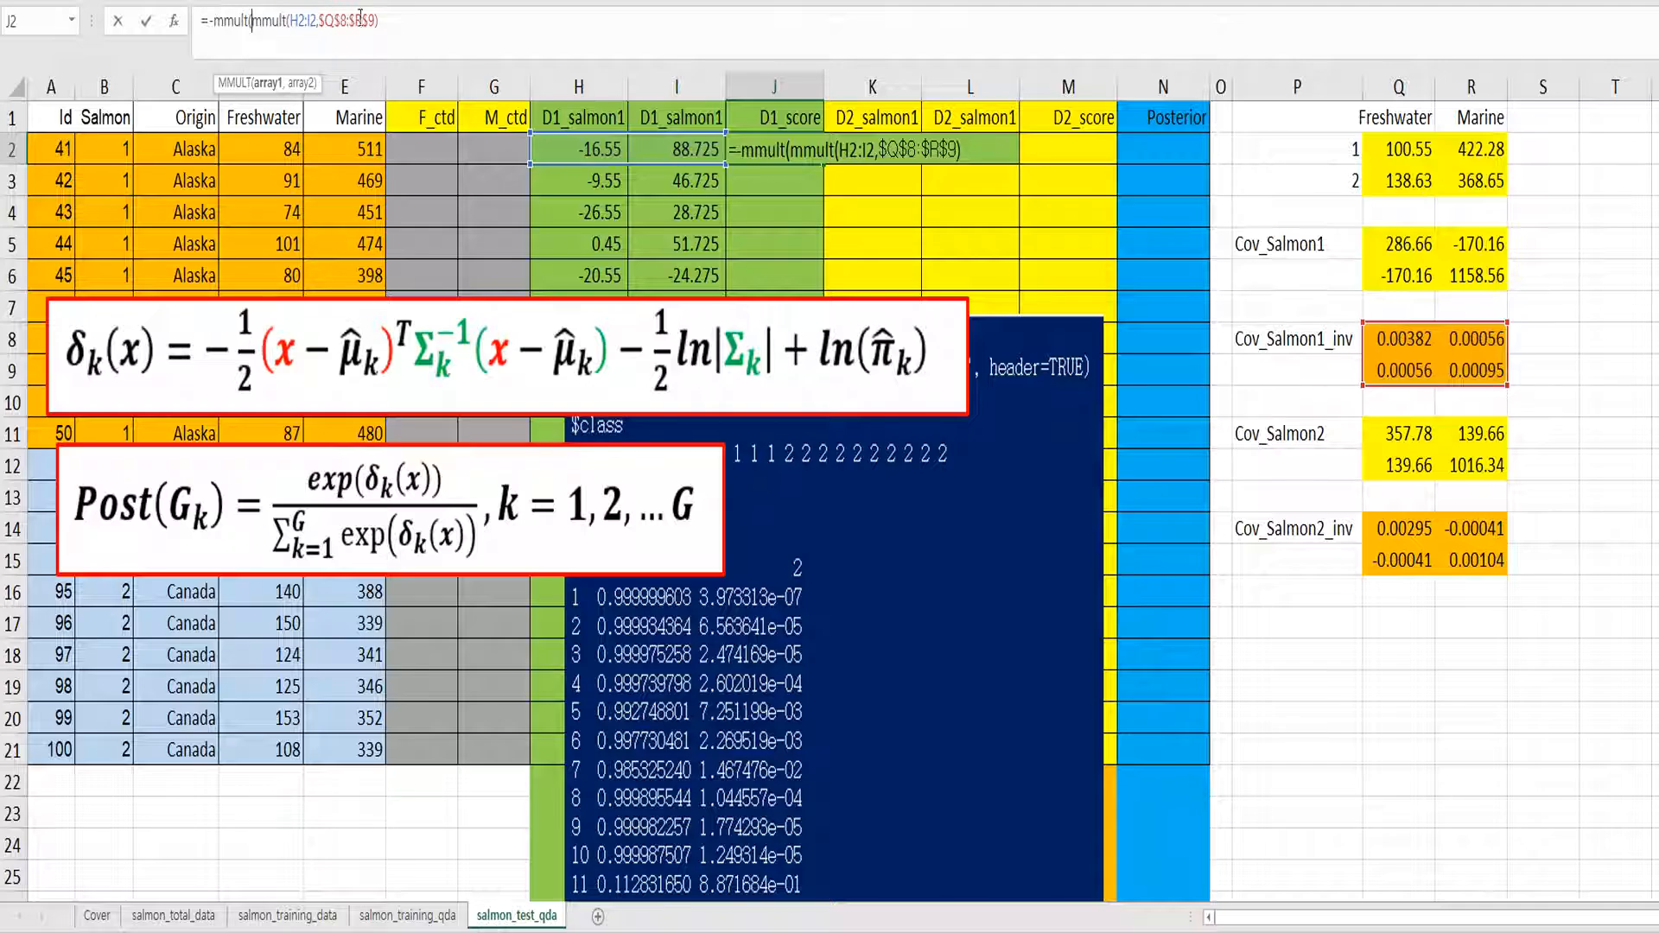
pyautogui.click(394, 26)
pyautogui.write(',tran')
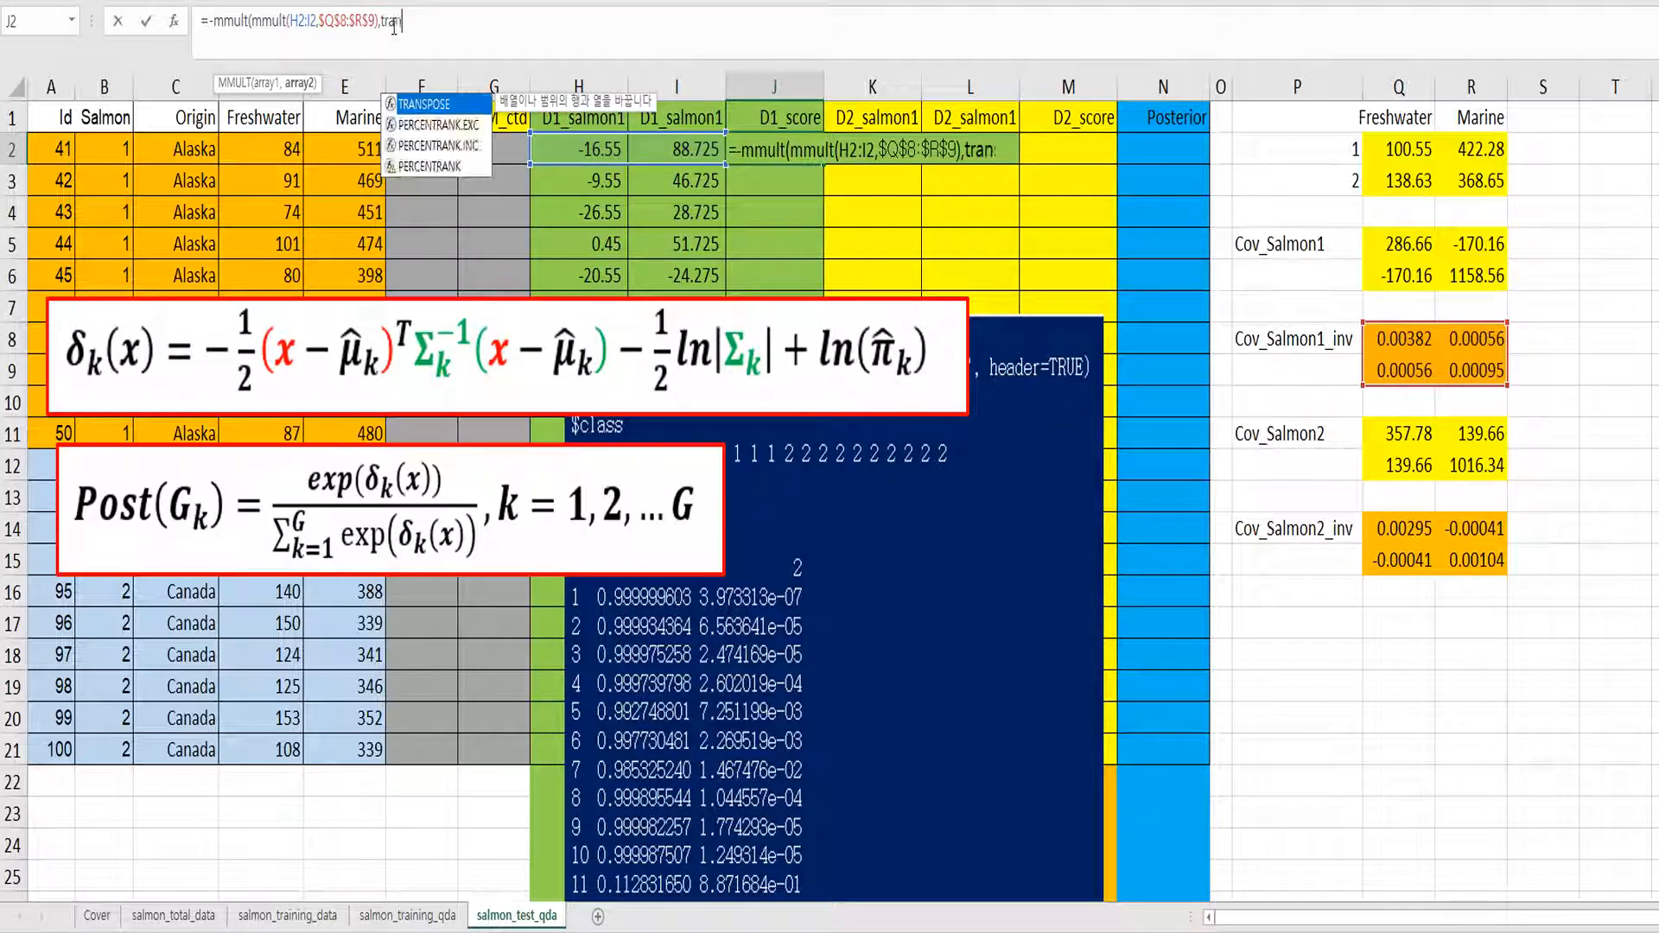
pyautogui.write('spose(')
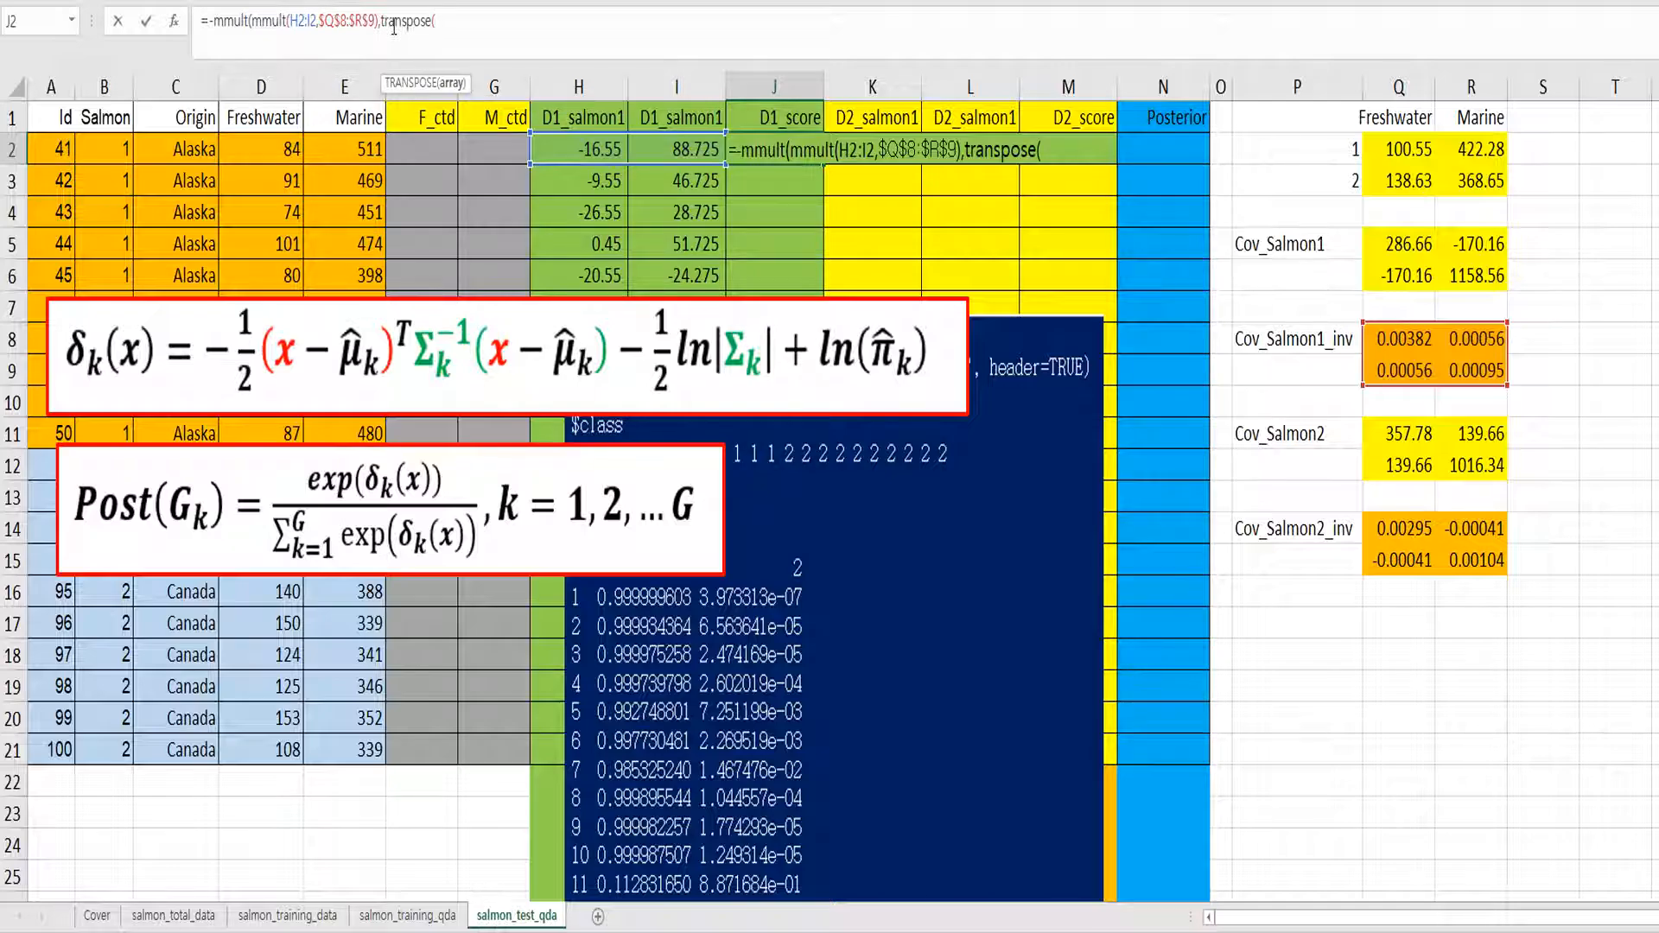
pyautogui.moveTo(598, 150); pyautogui.dragTo(650, 149)
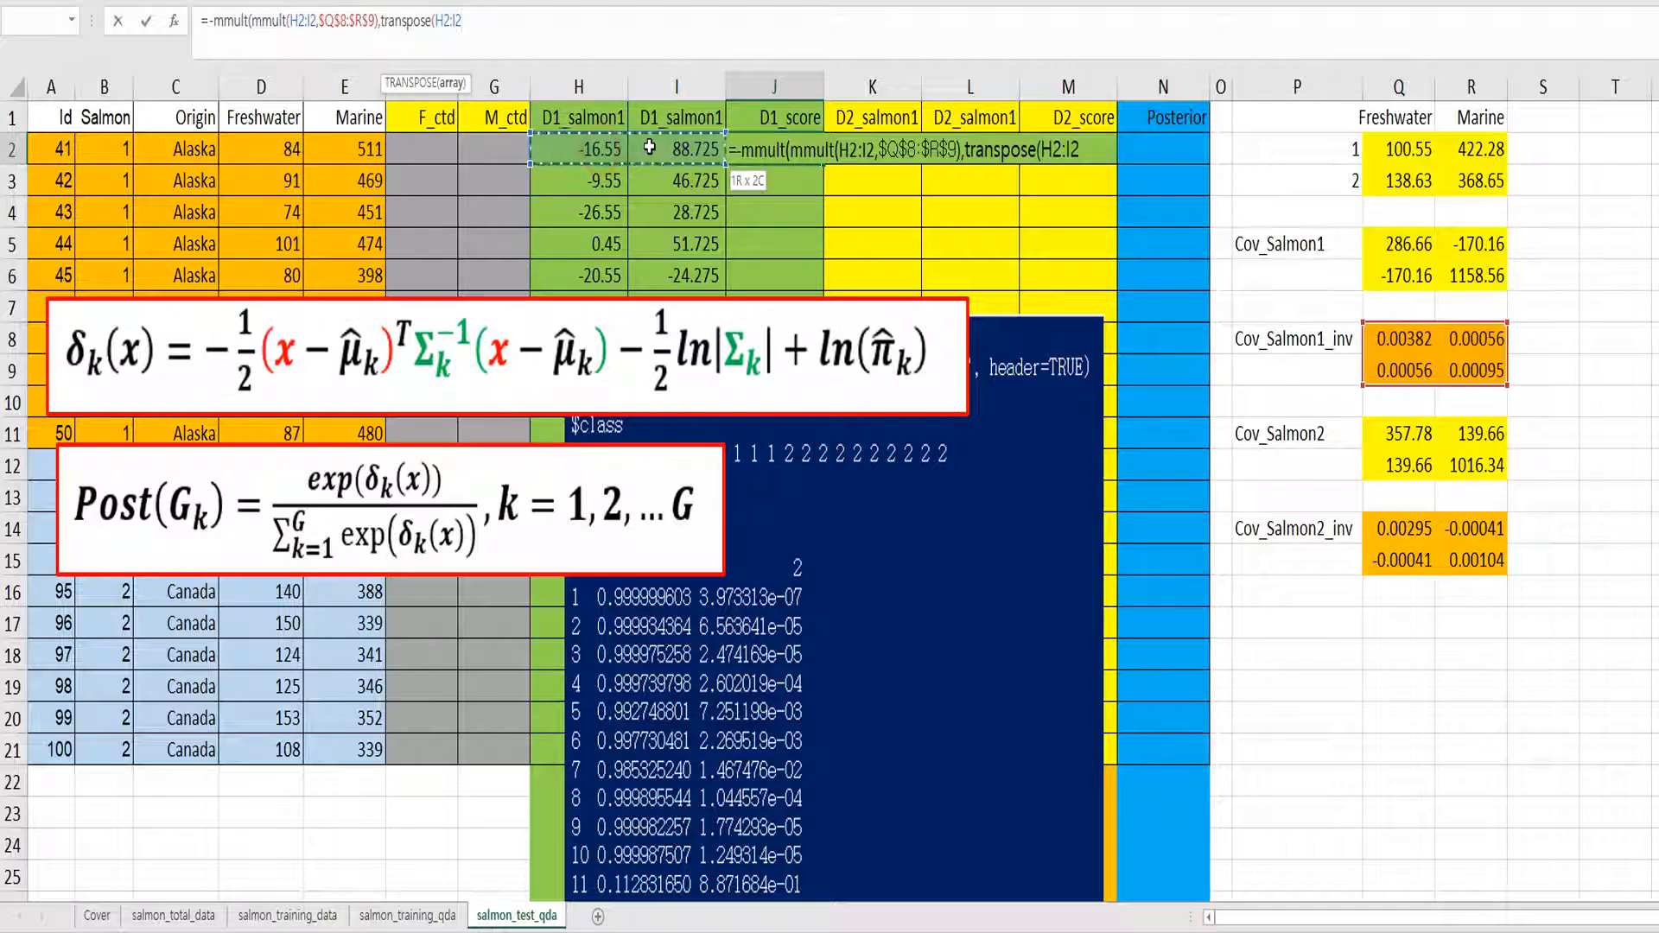
pyautogui.write(')')
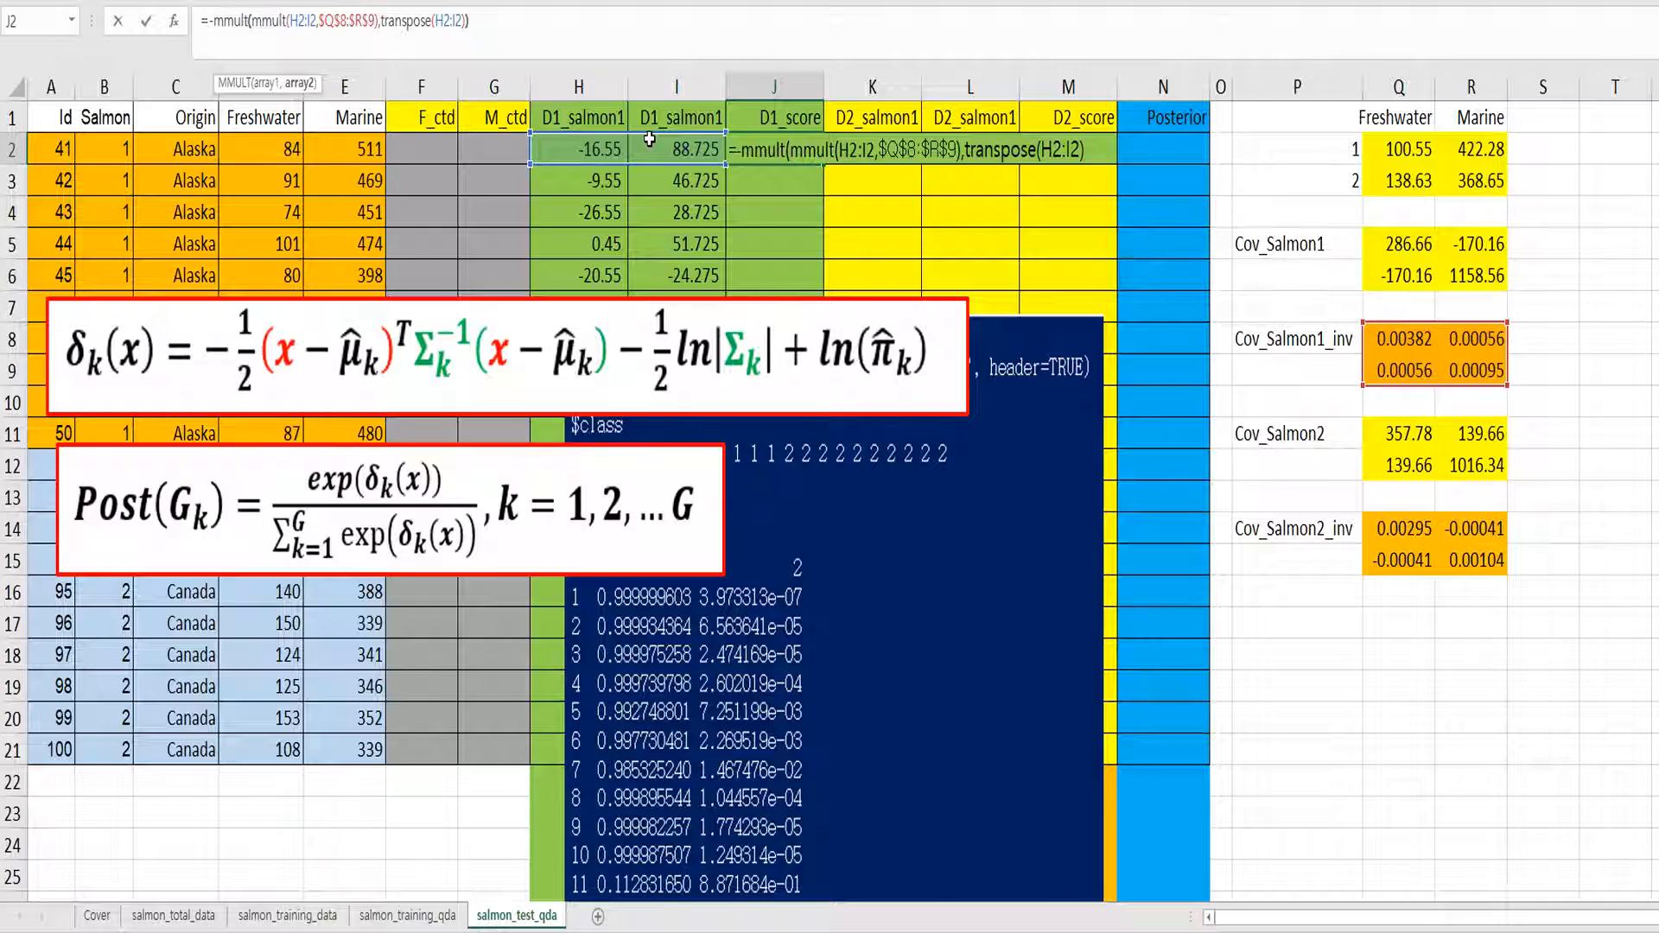
pyautogui.write(')')
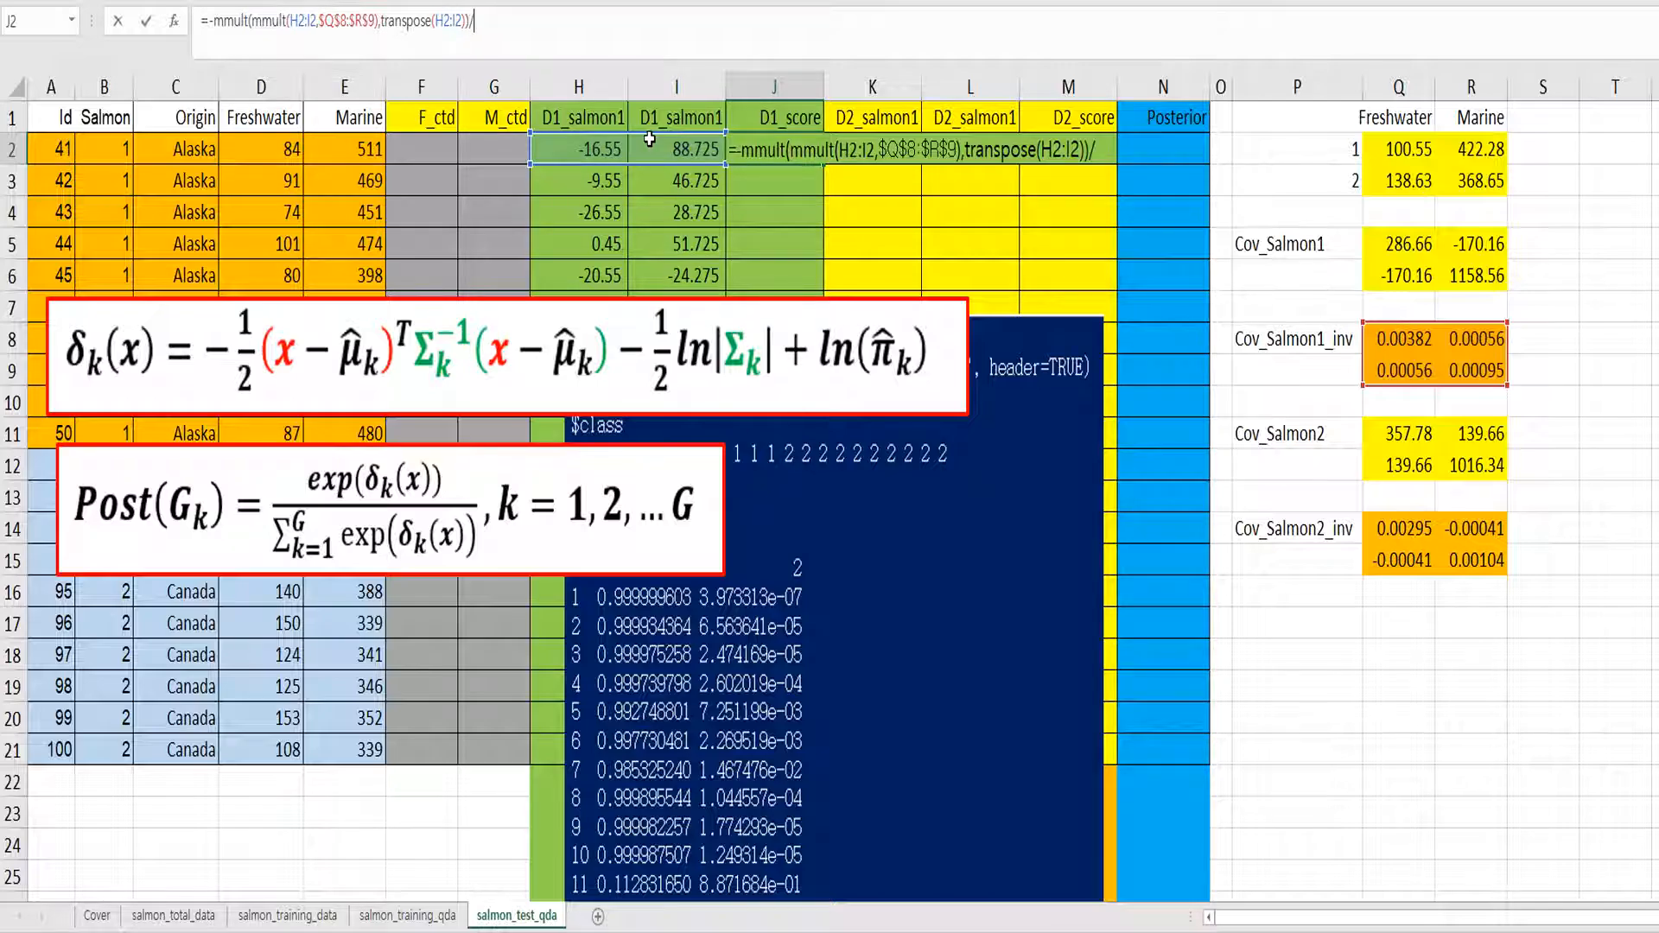
# Complete the J2 score with /2-ln(mdeterm(Q5:R6))/2+ln(0.5) and enter it as an array formula.
pyautogui.write('/2-ln(')
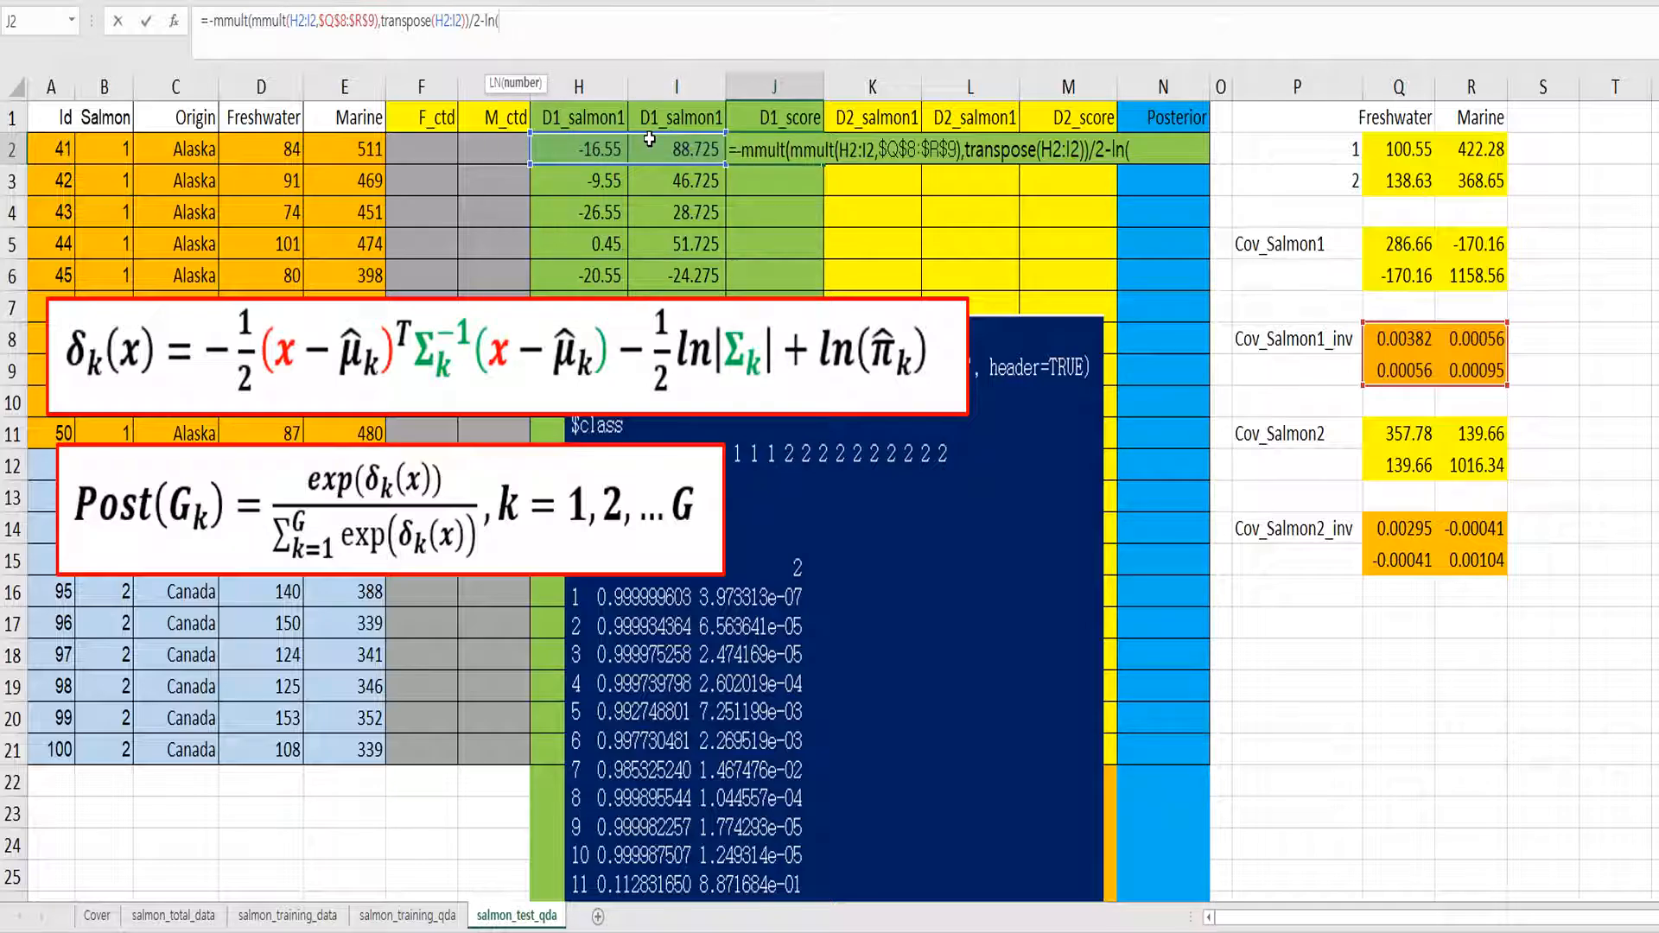
pyautogui.write('mde')
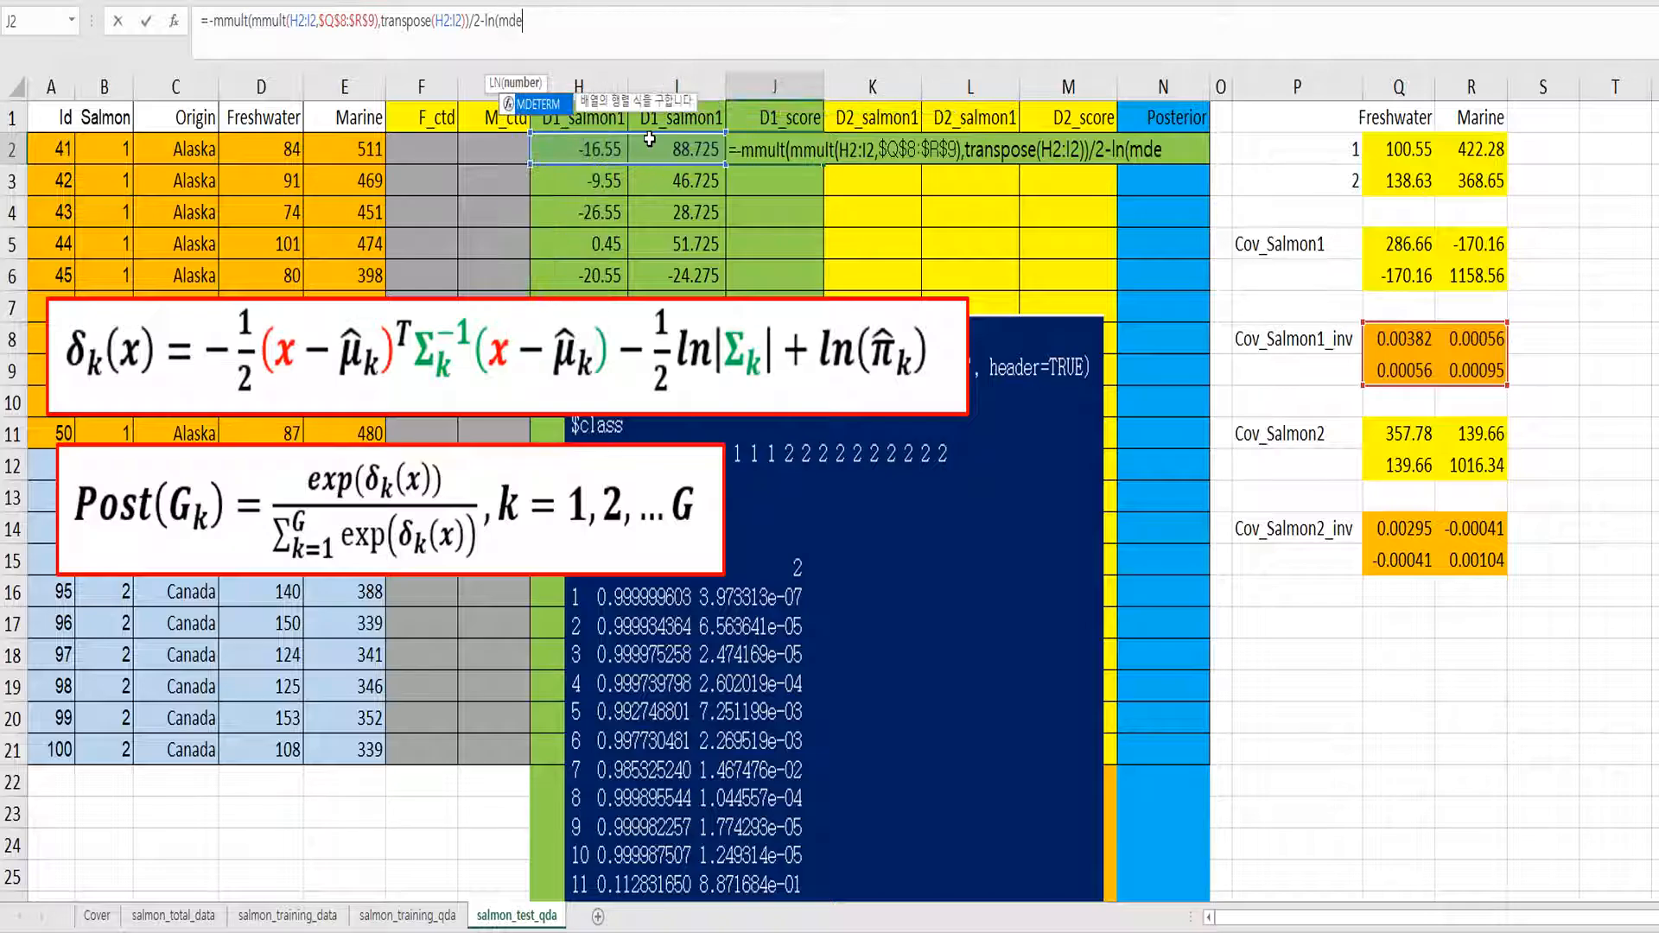
pyautogui.write('term(')
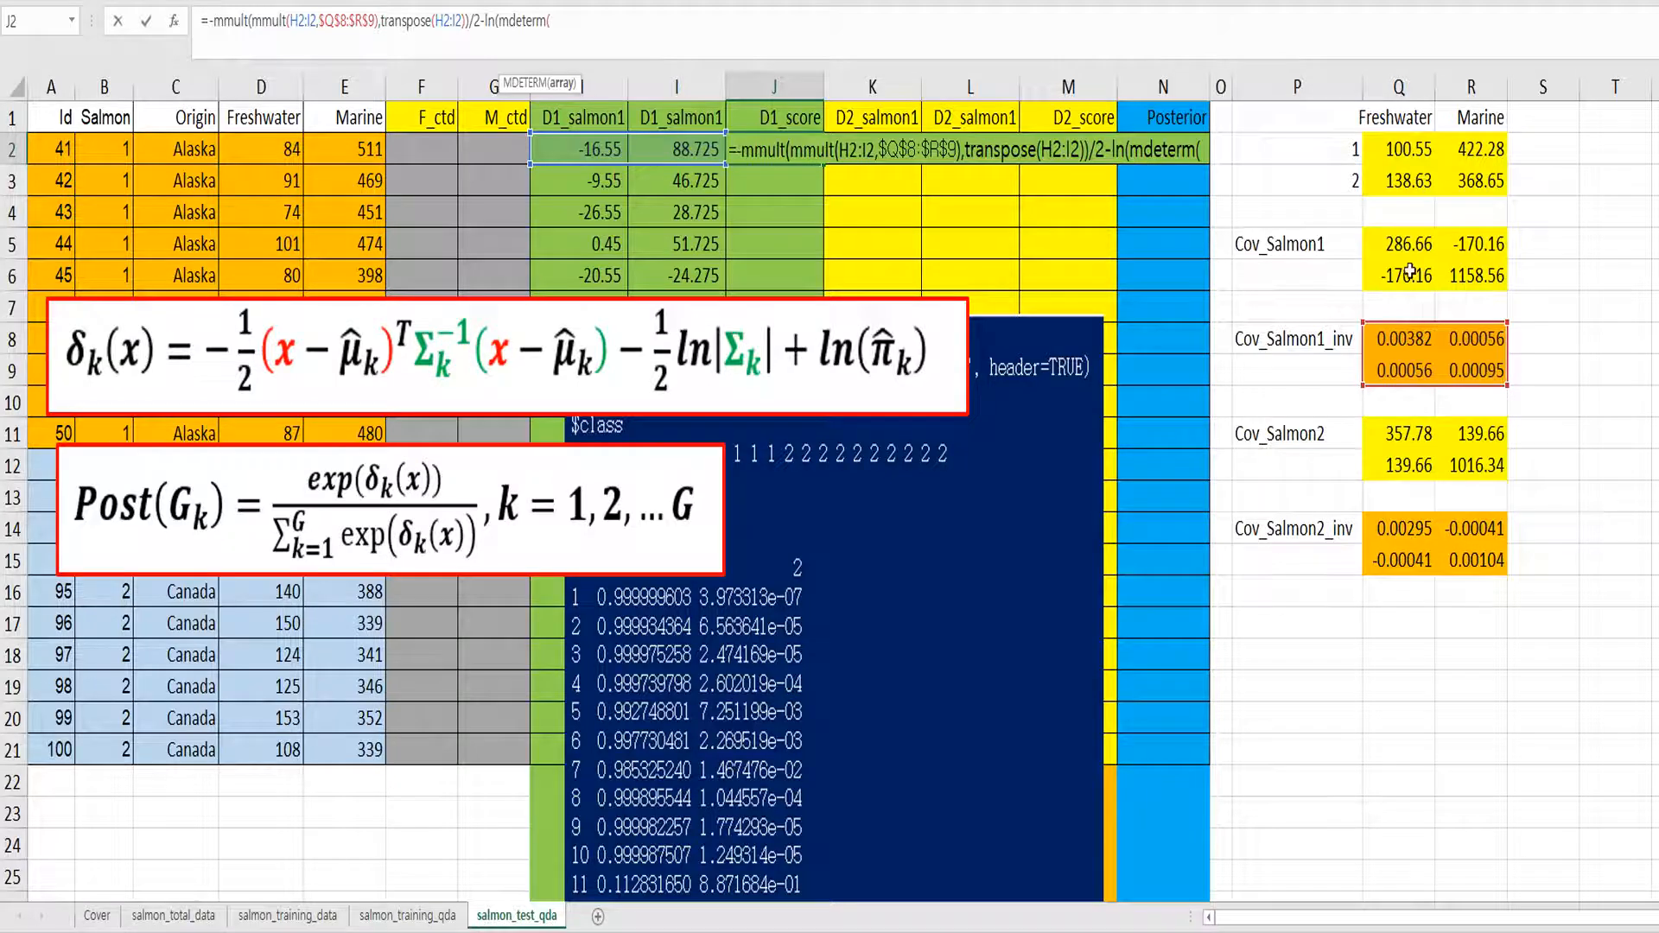
pyautogui.moveTo(1408, 250); pyautogui.dragTo(1458, 272)
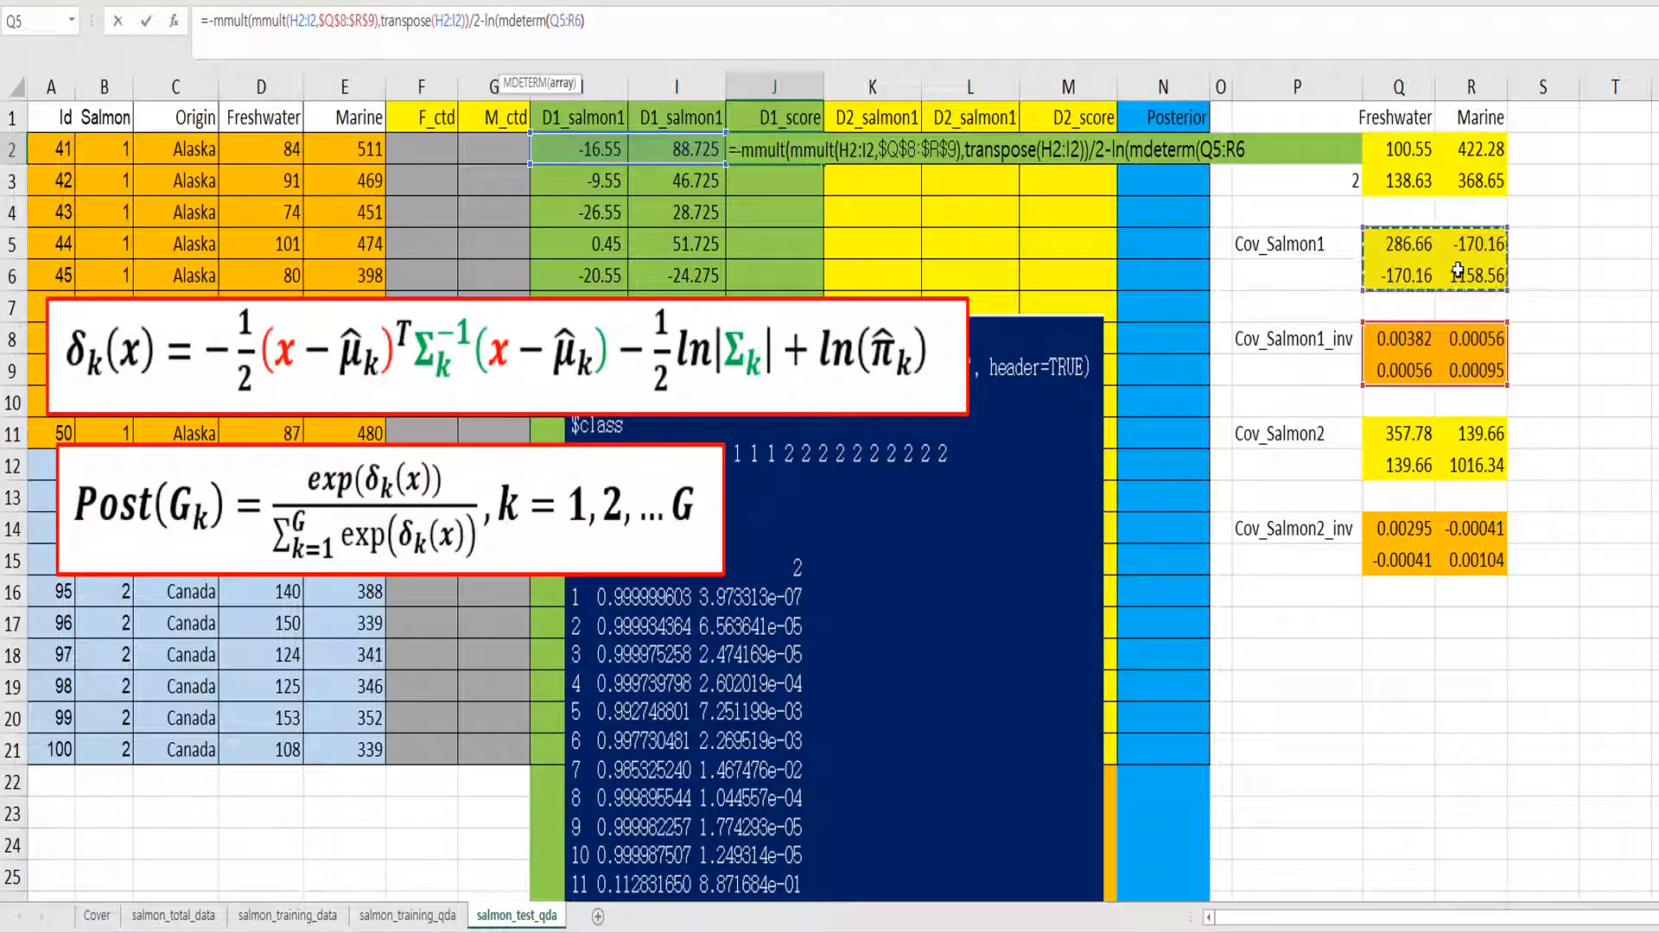
pyautogui.write('))')
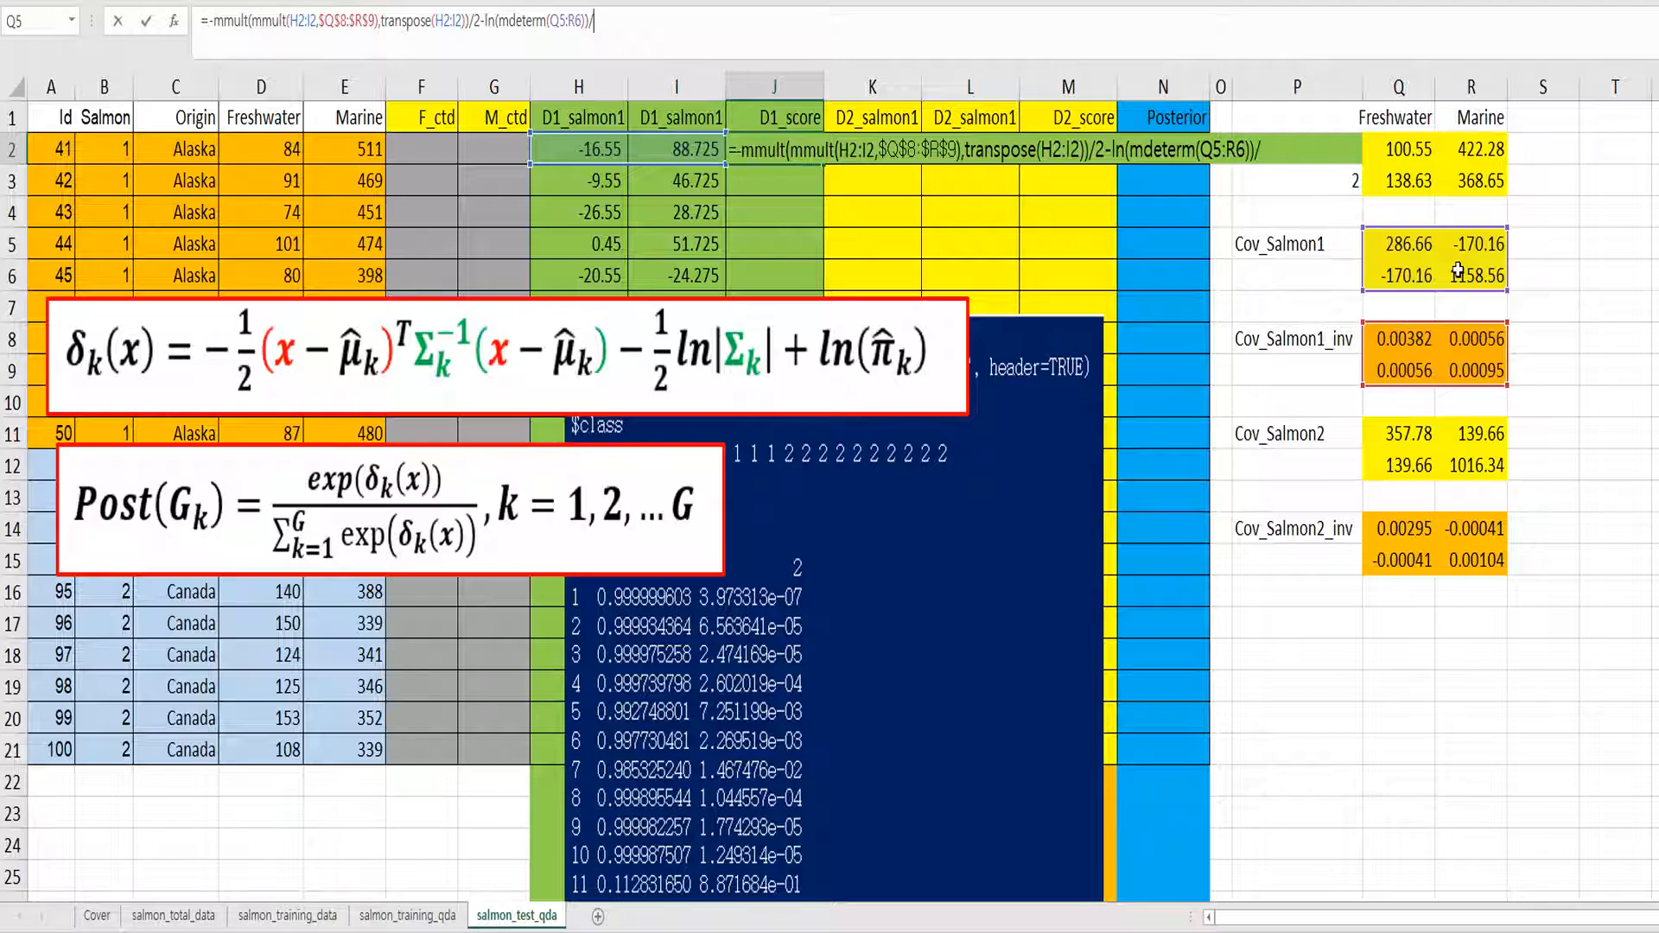
pyautogui.write('/2+ln(0.5')
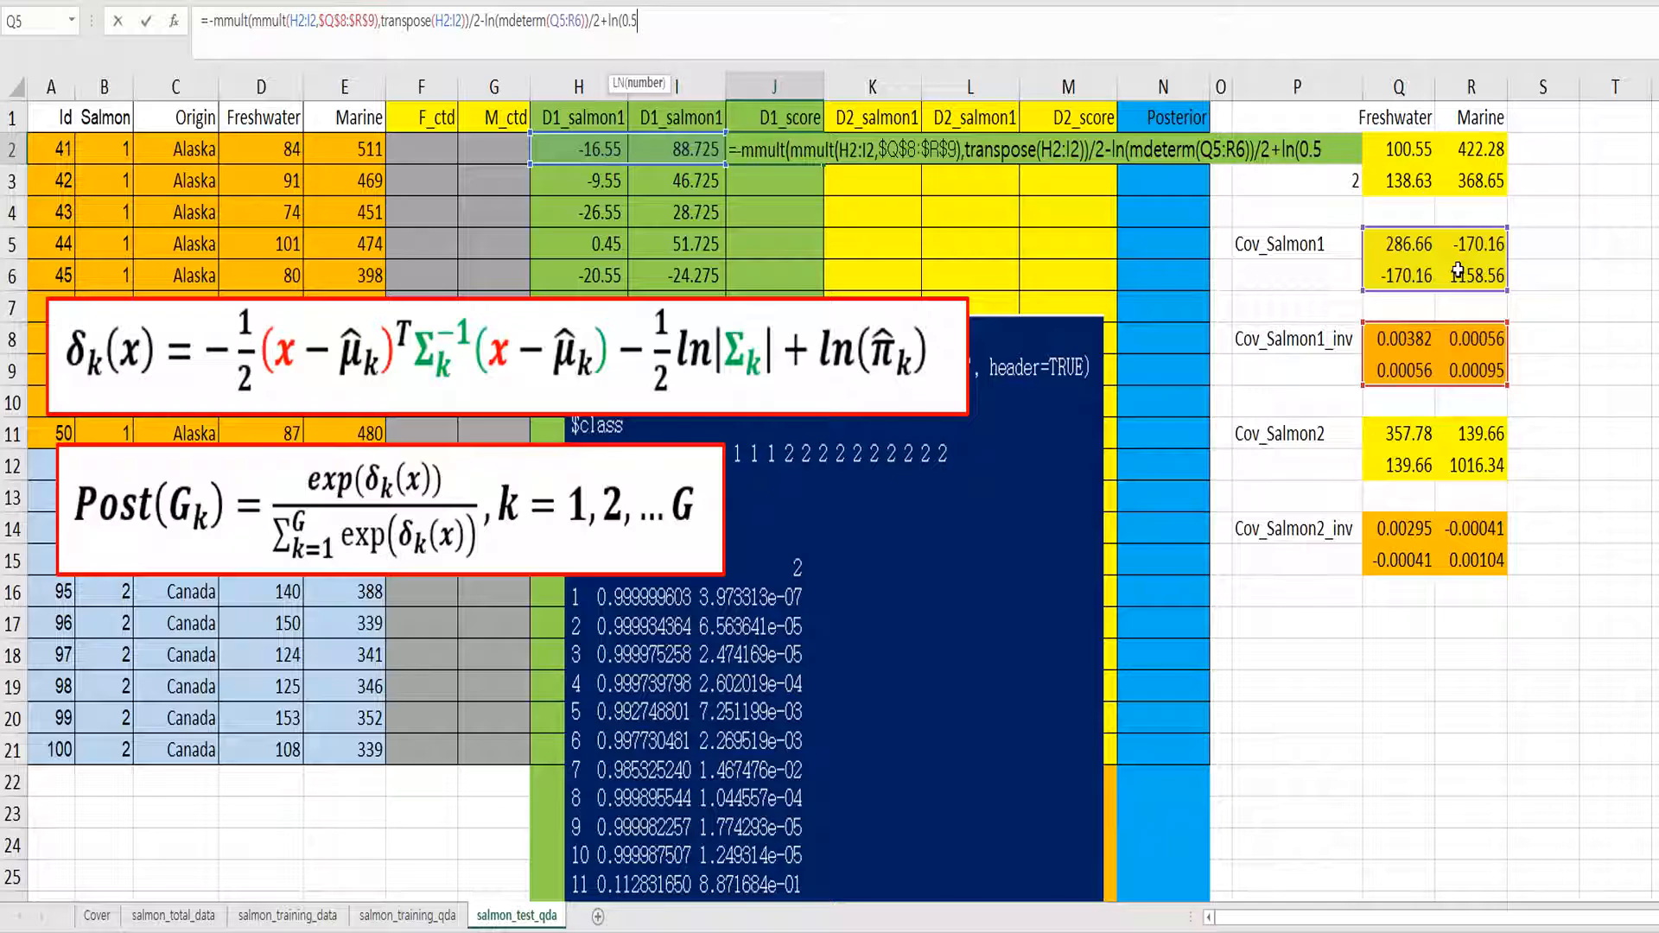
pyautogui.write(')')
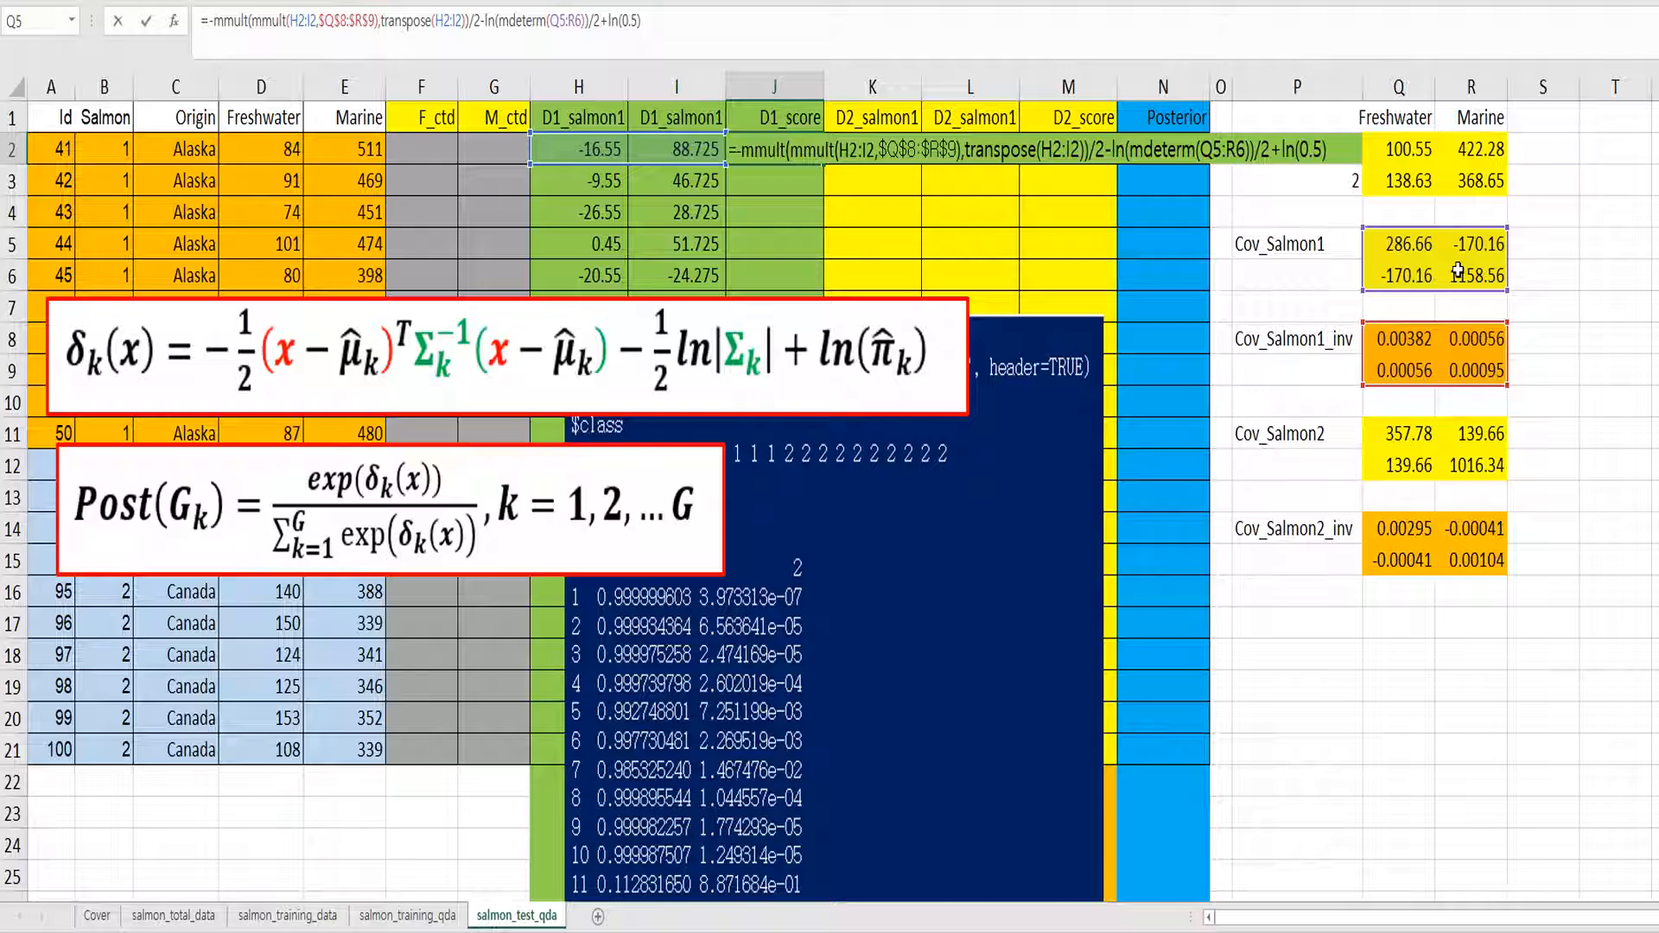
pyautogui.hotkey('ctrl', 'shift', 'Return')
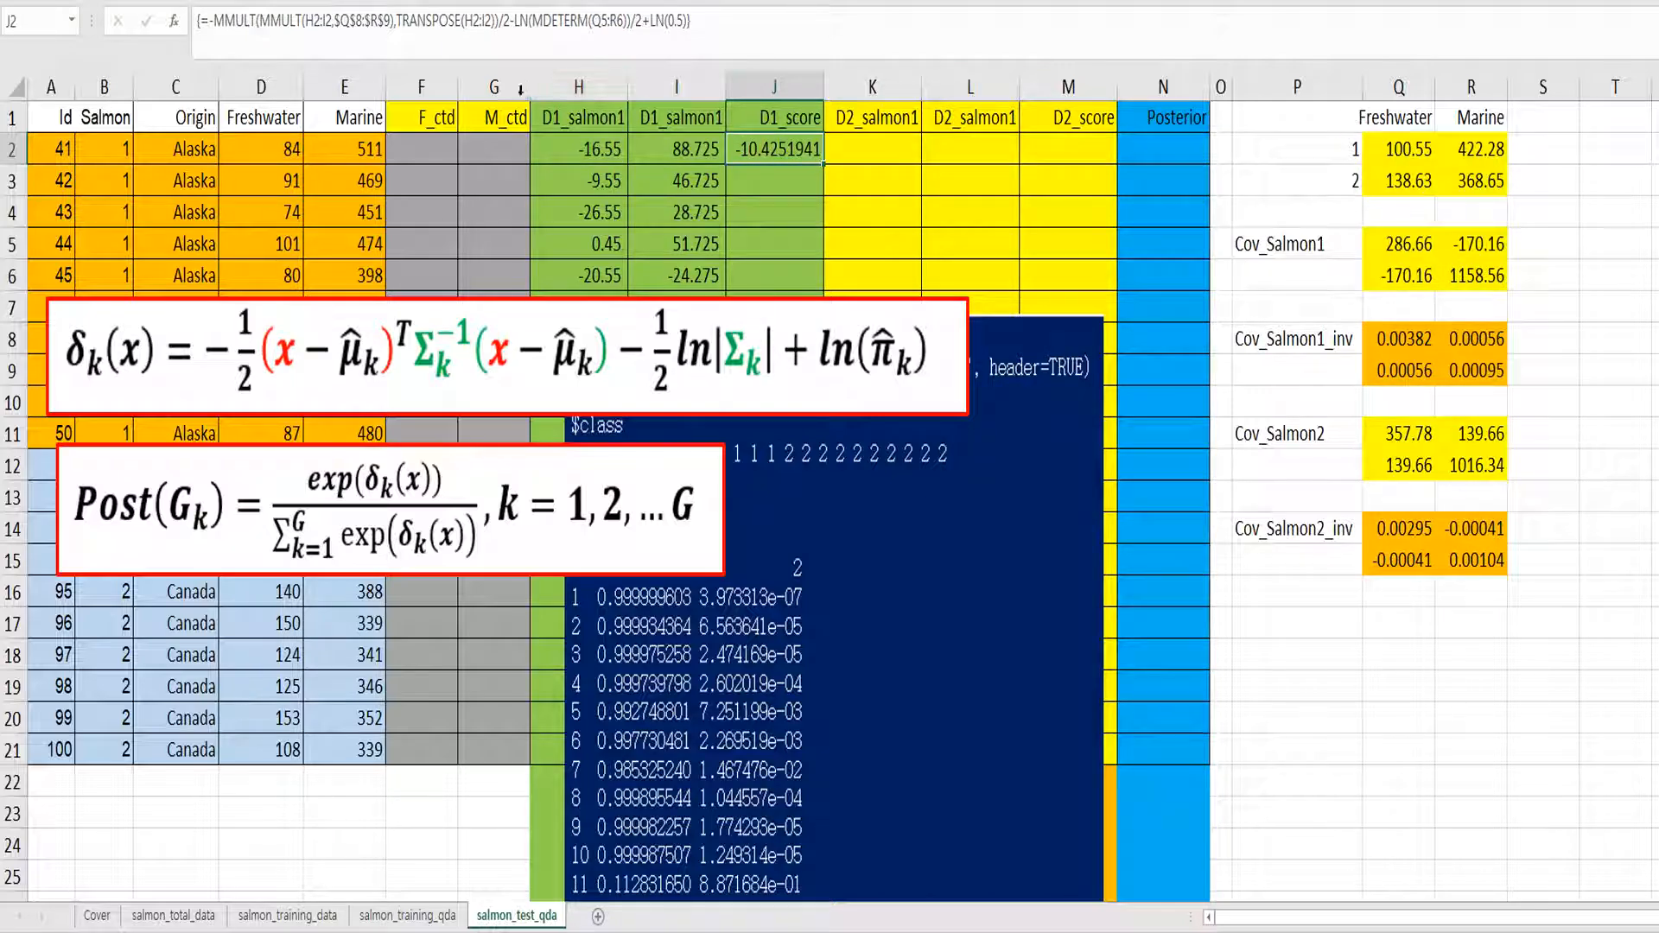
# Make the determinant range absolute as $Q$5:$R$6 in J2, re-enter the array formula and copy it down the D1_score column to row 21.
pyautogui.click(593, 21)
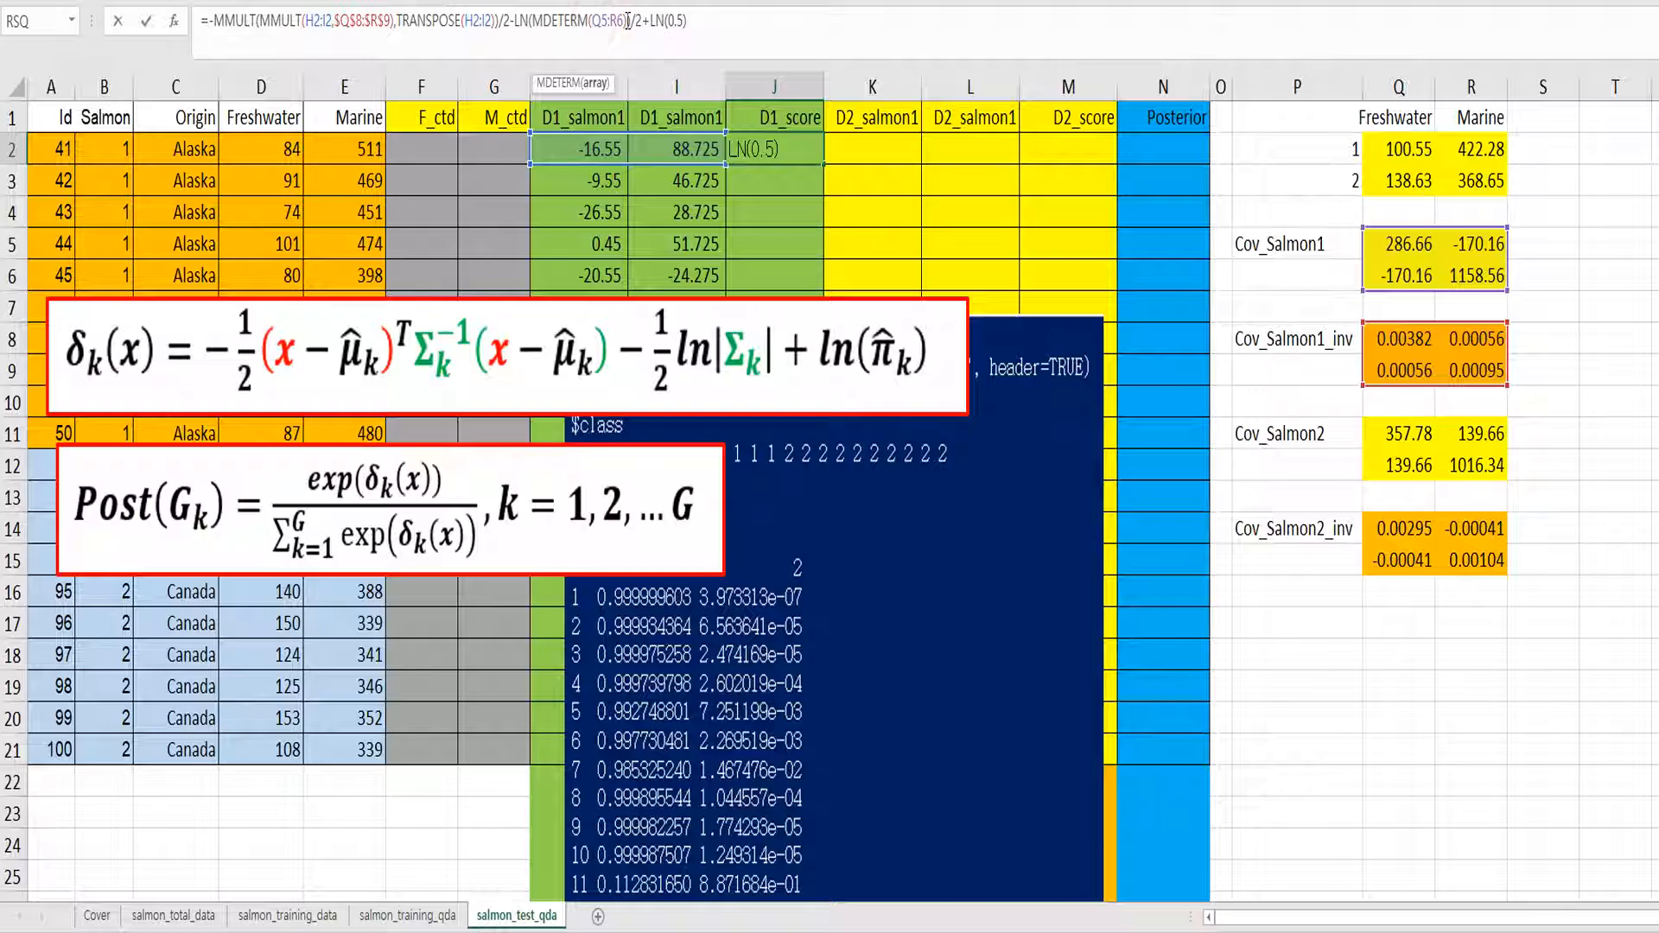
pyautogui.press('F4')
pyautogui.click(630, 23)
pyautogui.press('F4')
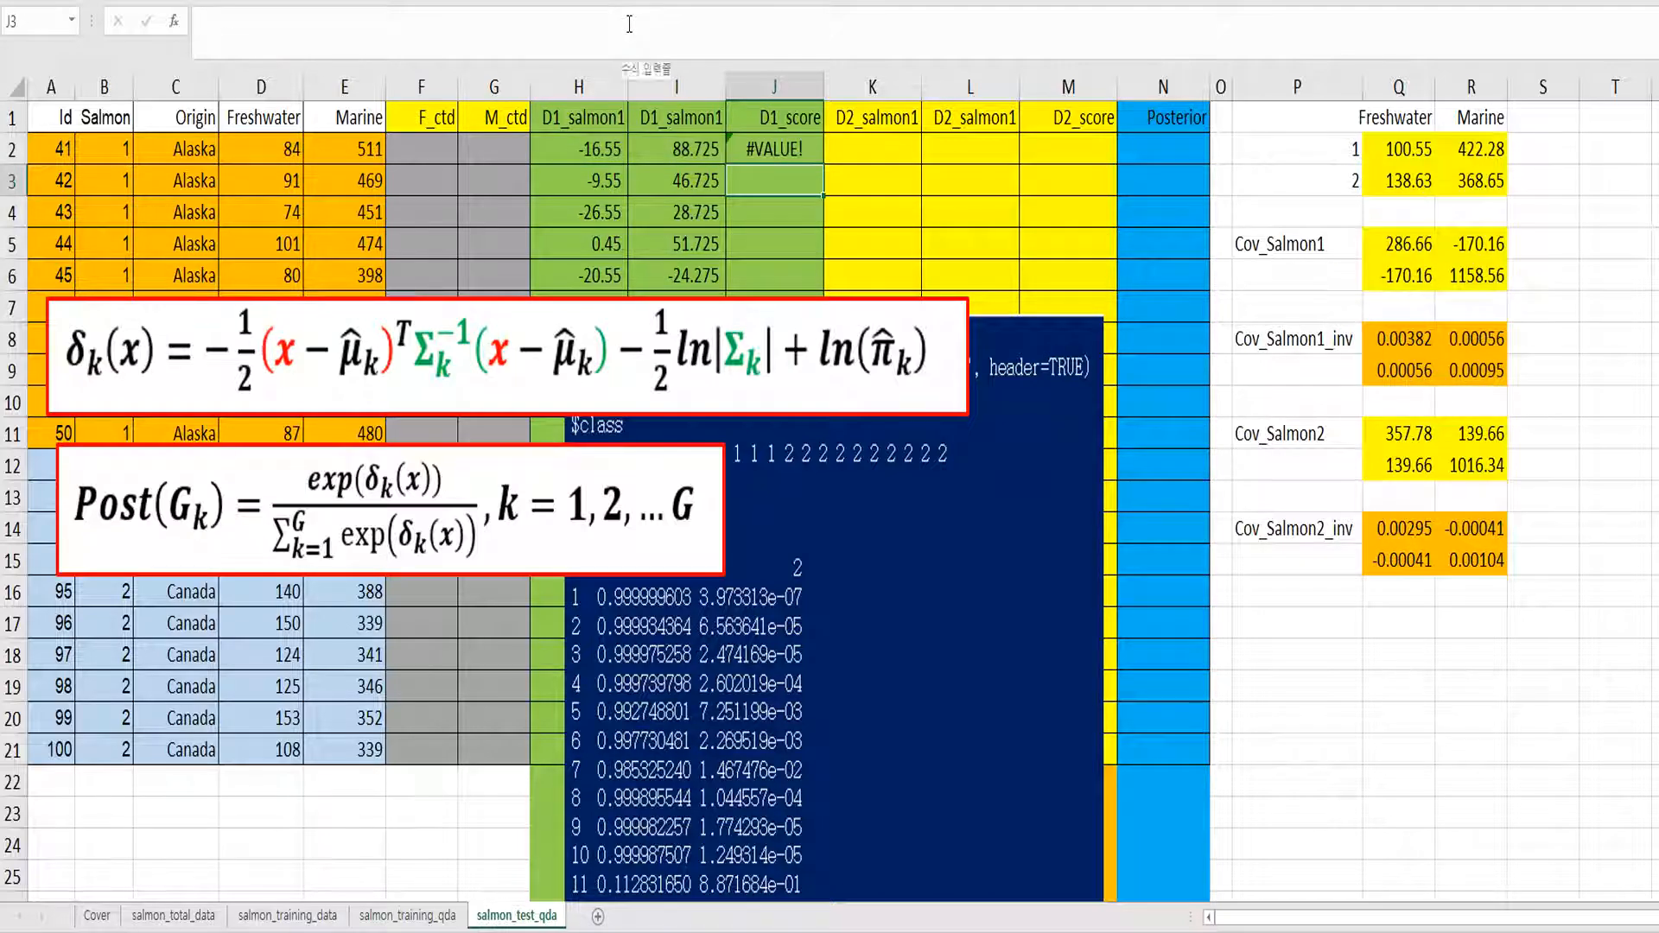
pyautogui.click(762, 148)
pyautogui.click(728, 20)
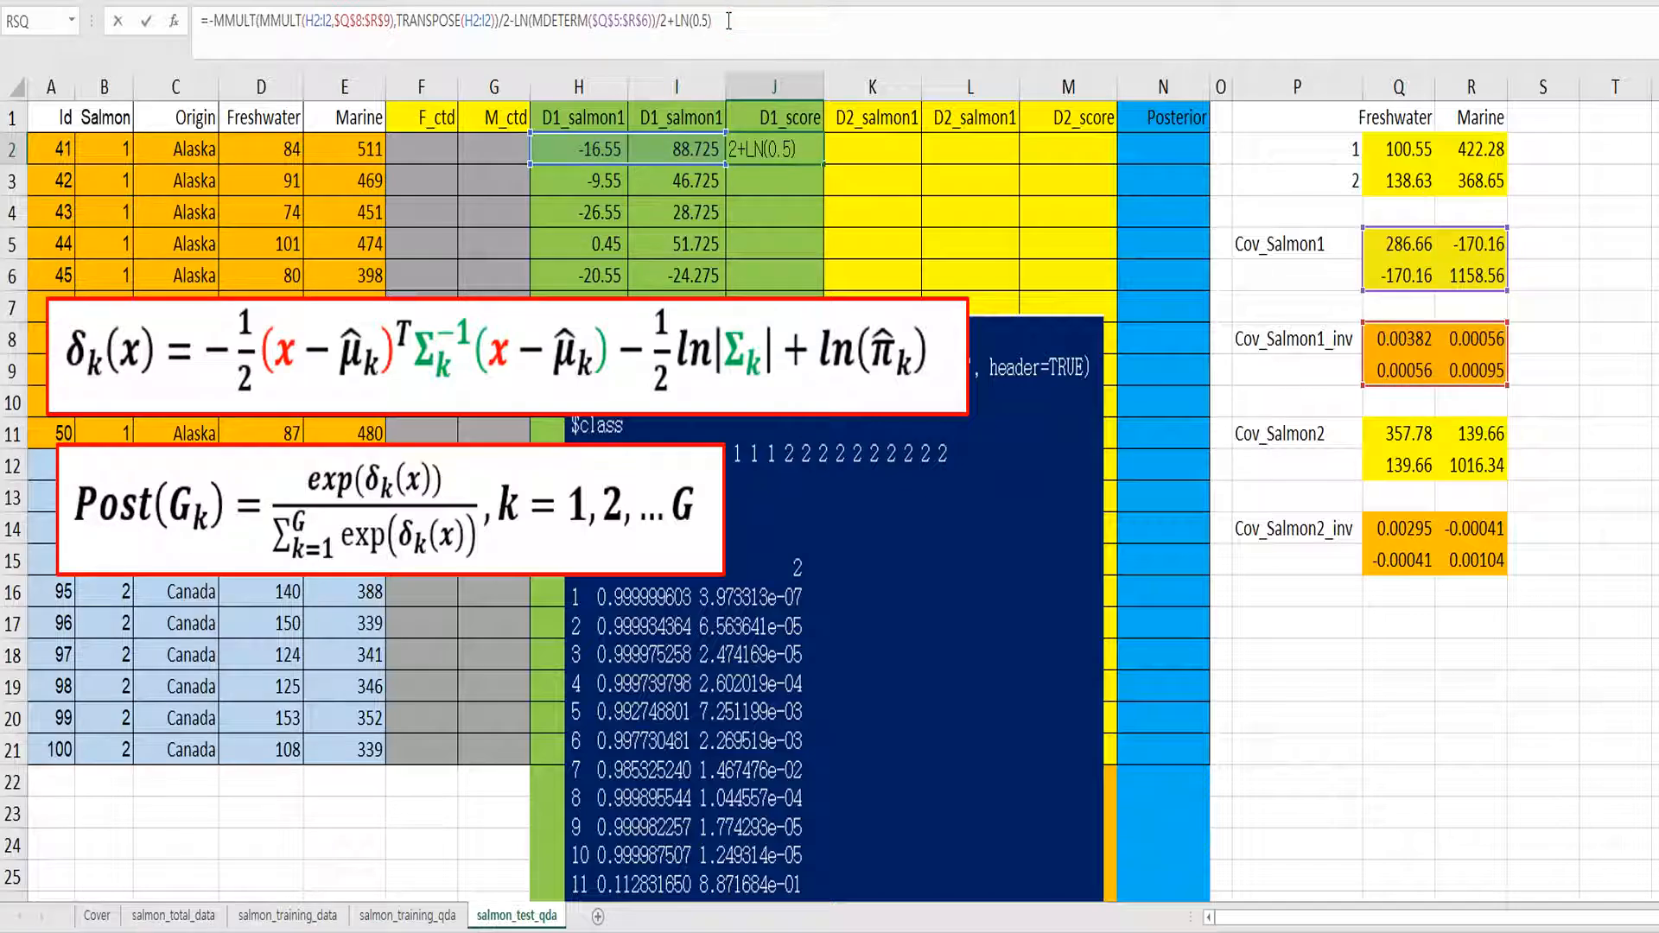
pyautogui.hotkey('ctrl', 'shift', 'Return')
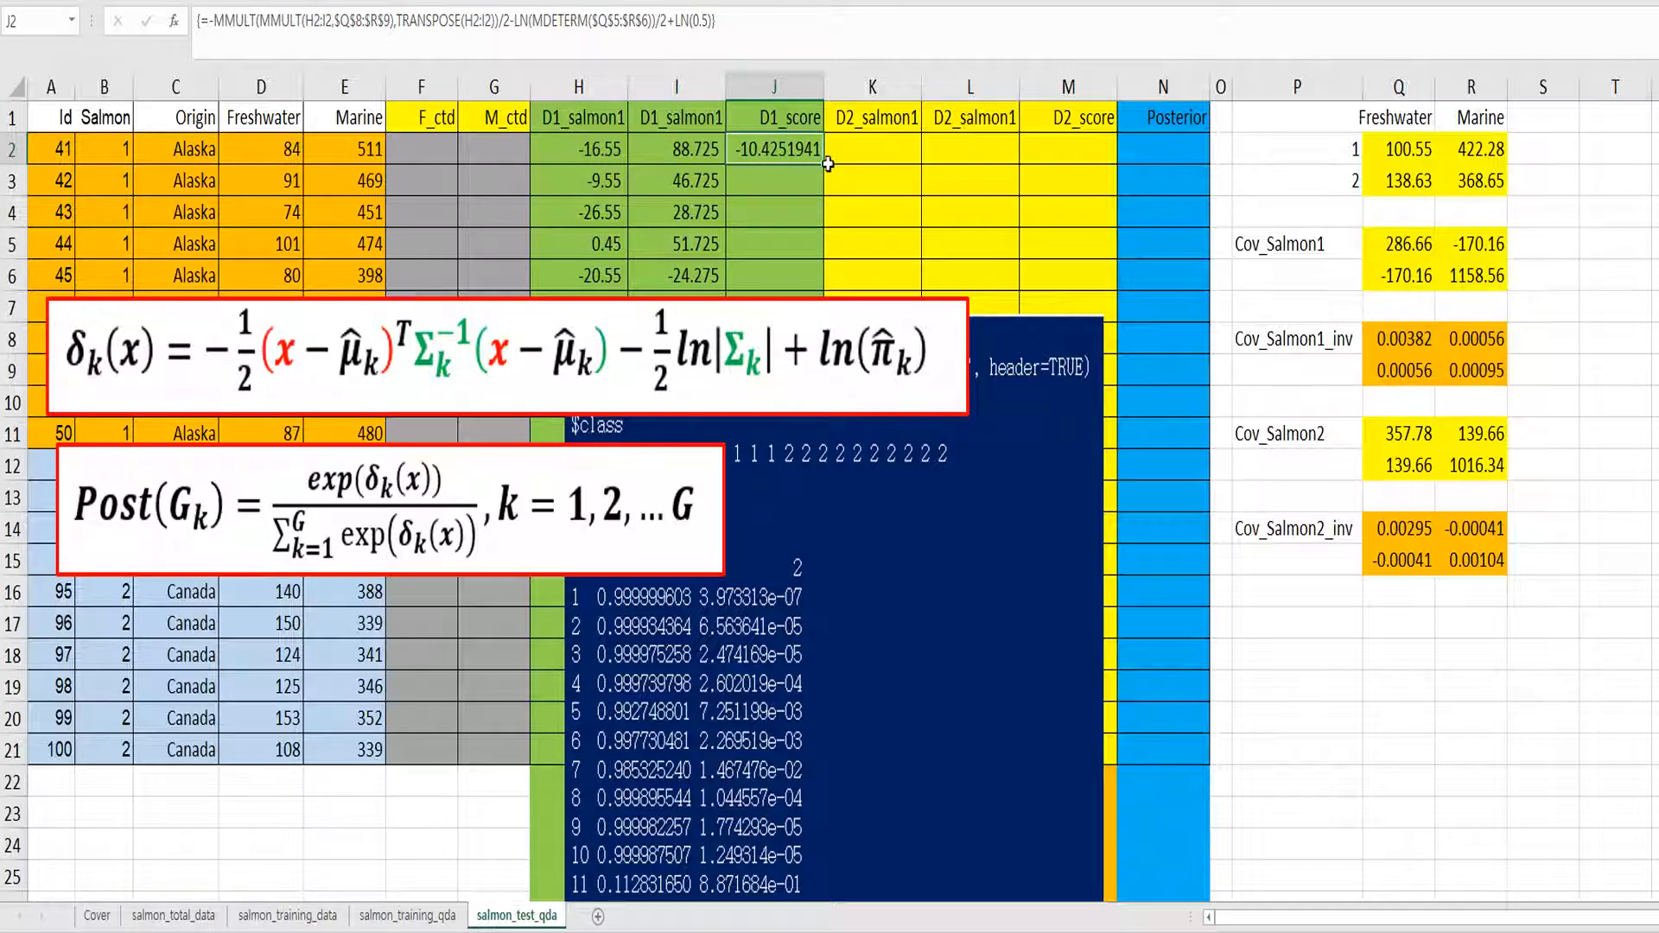
pyautogui.doubleClick(827, 164)
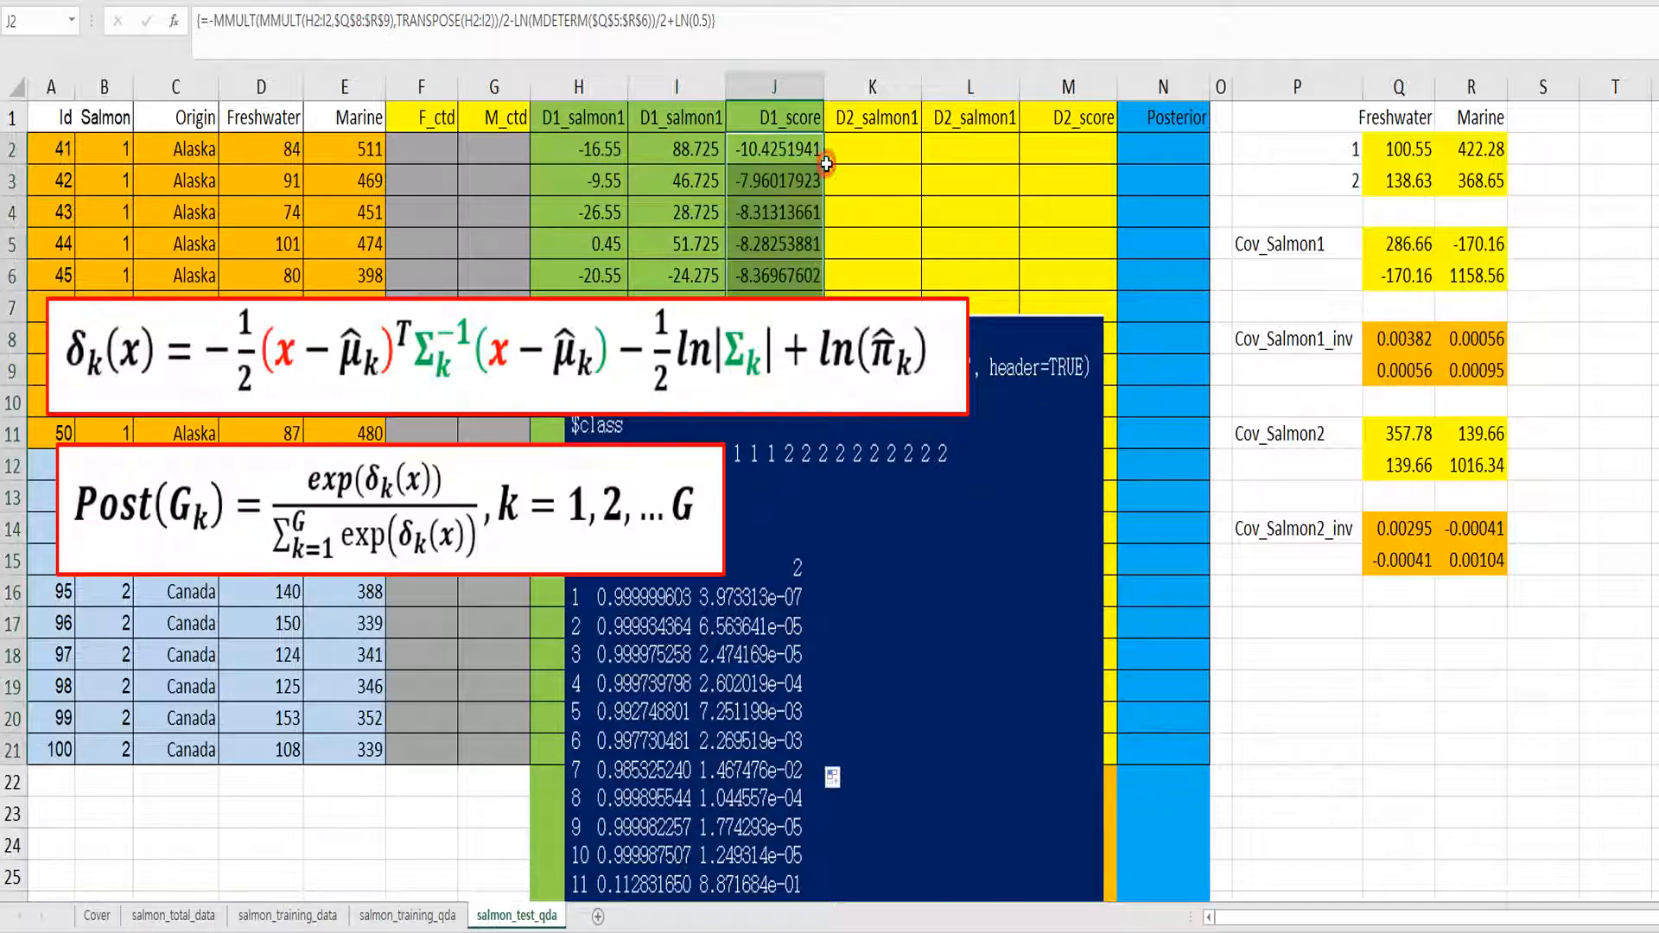
# Move the R output picture lower and beside the D1_score column to uncover the first rows of the D2 columns.
pyautogui.click(894, 157)
pyautogui.moveTo(1022, 417); pyautogui.dragTo(1306, 574)
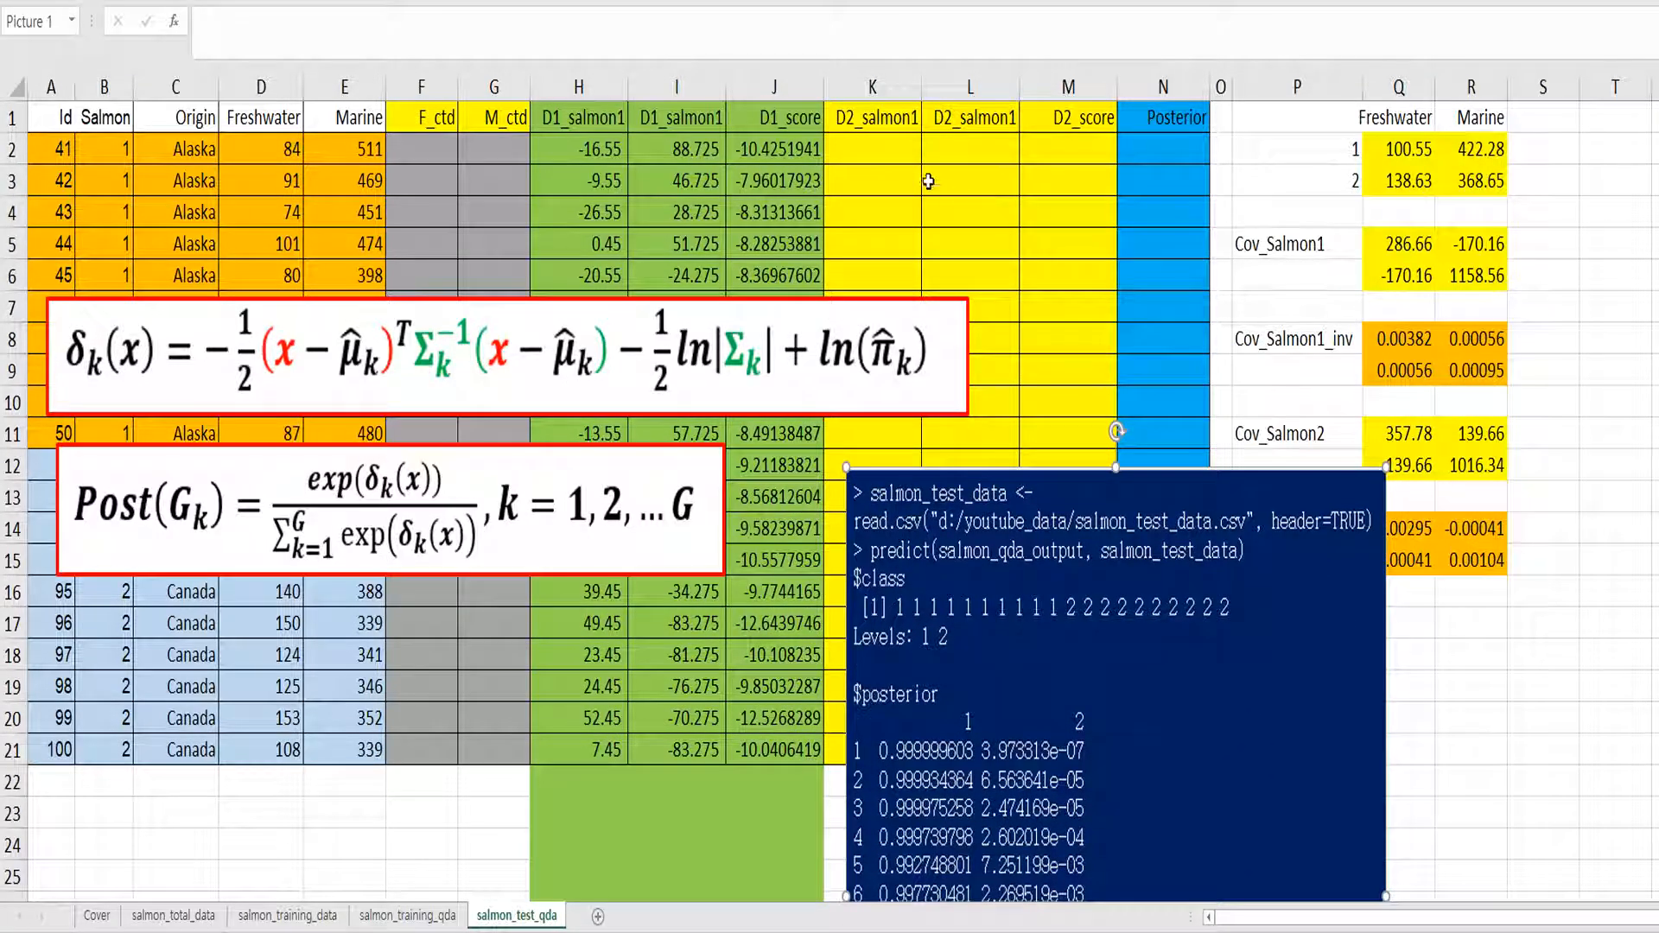
# Enter =D2-$Q$3 in K2 to centre the first Freshwater value on the group 2 mean.
pyautogui.click(873, 154)
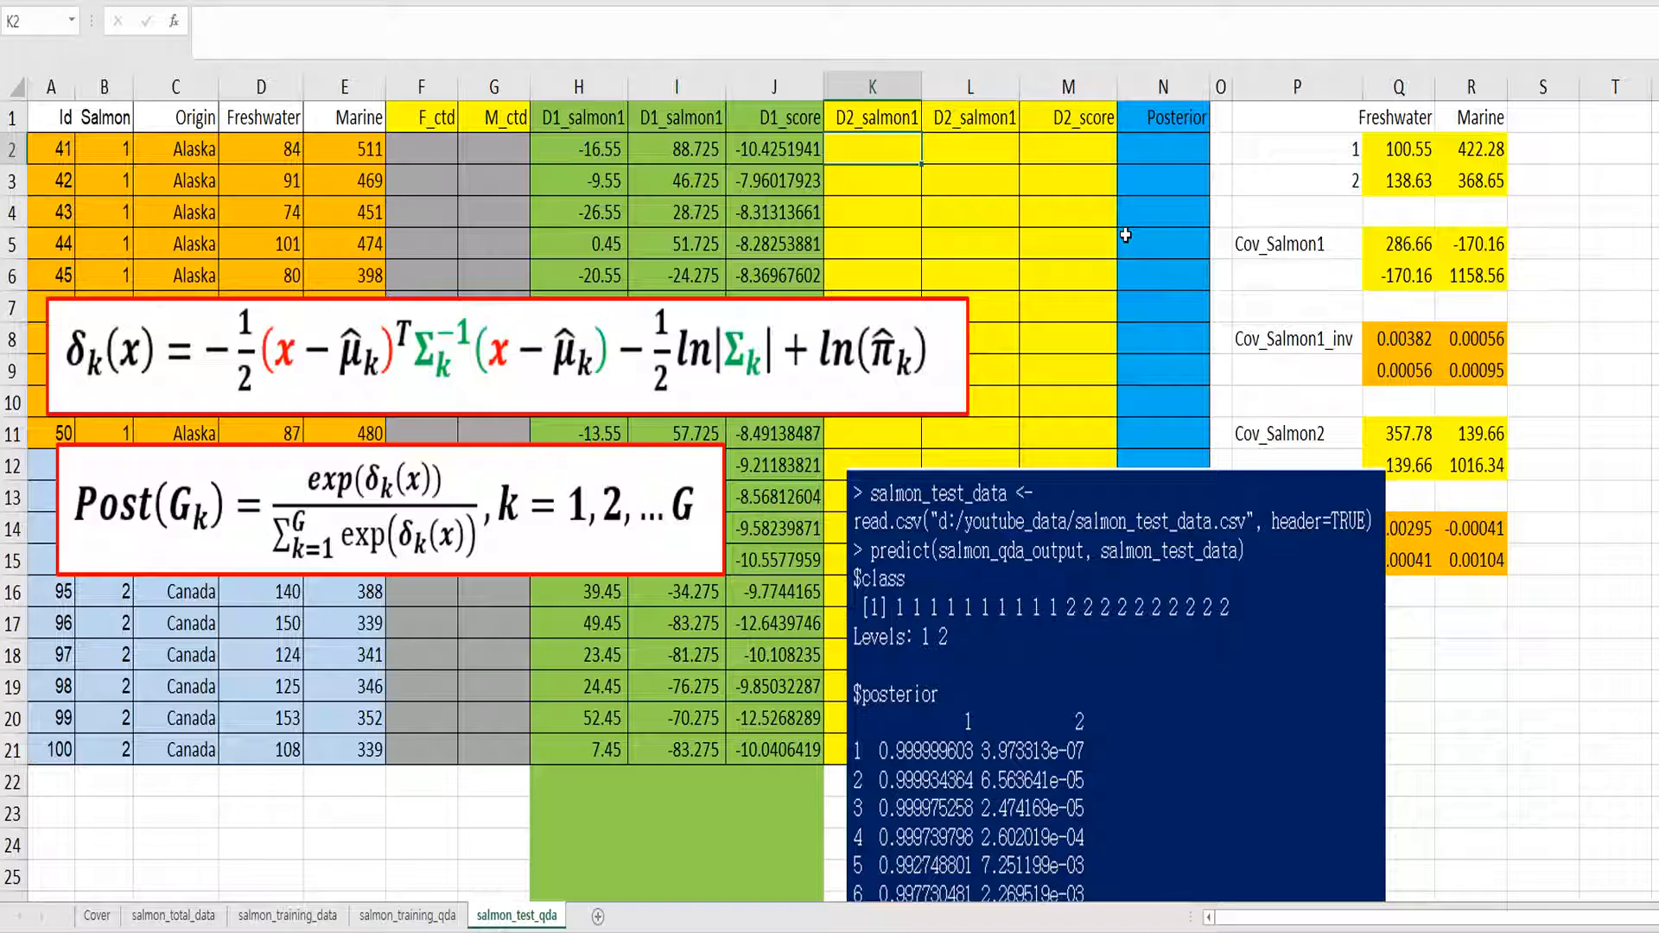
pyautogui.write('=')
pyautogui.press('Left')
pyautogui.press('Left')
pyautogui.press('Left')
pyautogui.press('Left')
pyautogui.press('Left')
pyautogui.press('Left')
pyautogui.press('Left')
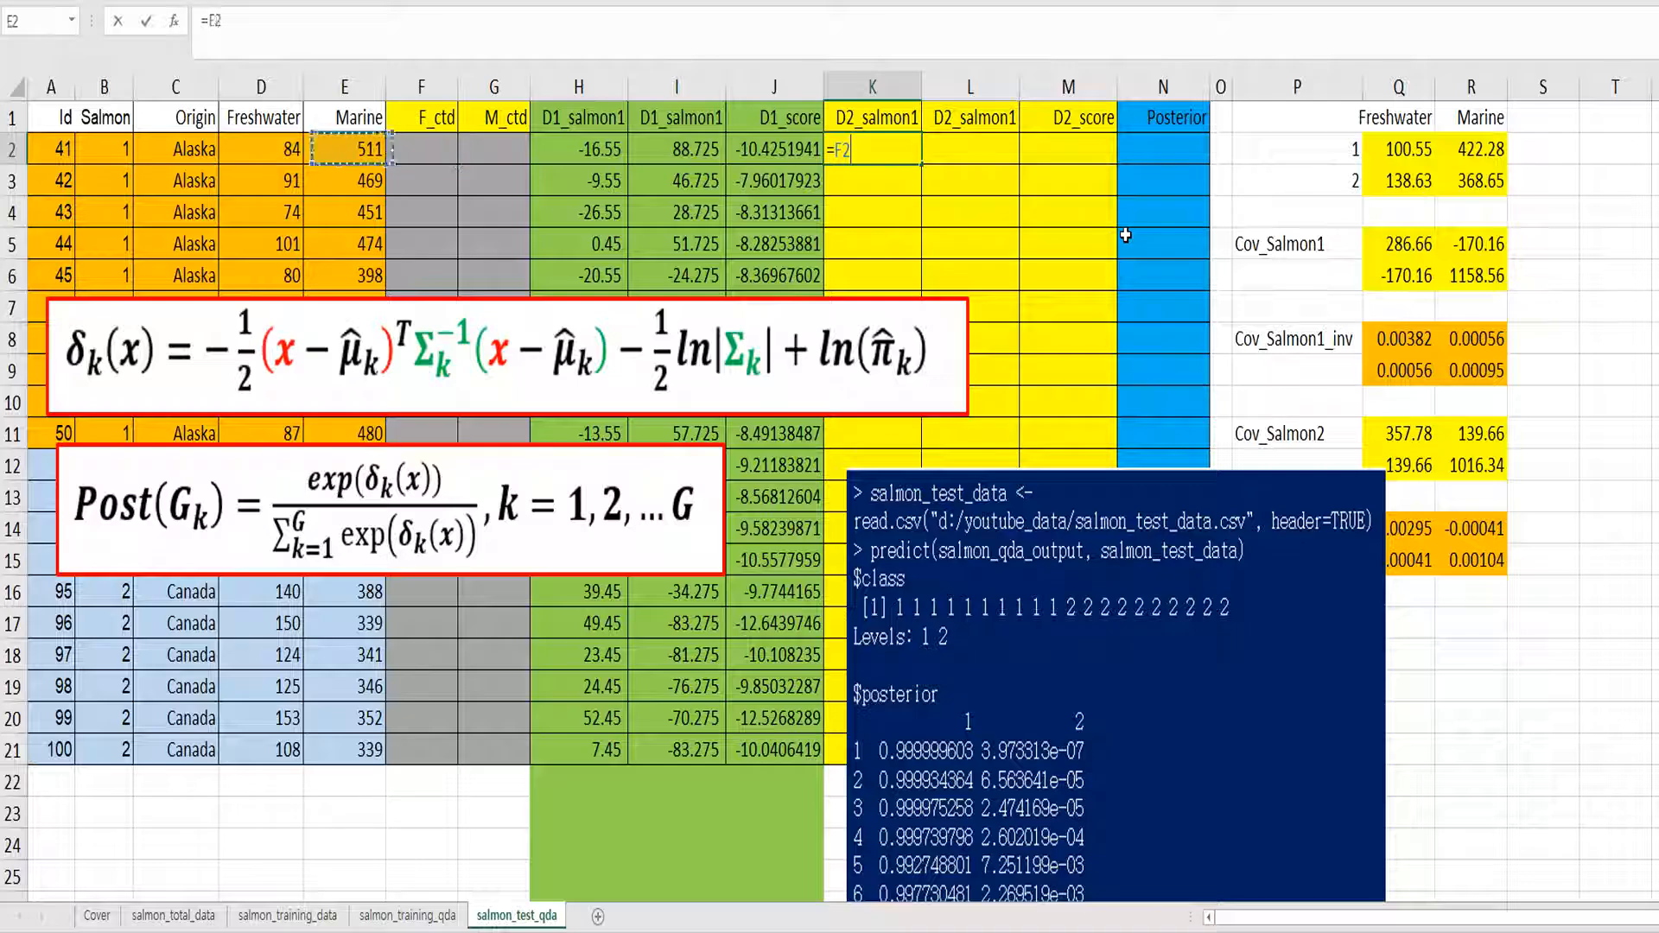
pyautogui.write('-')
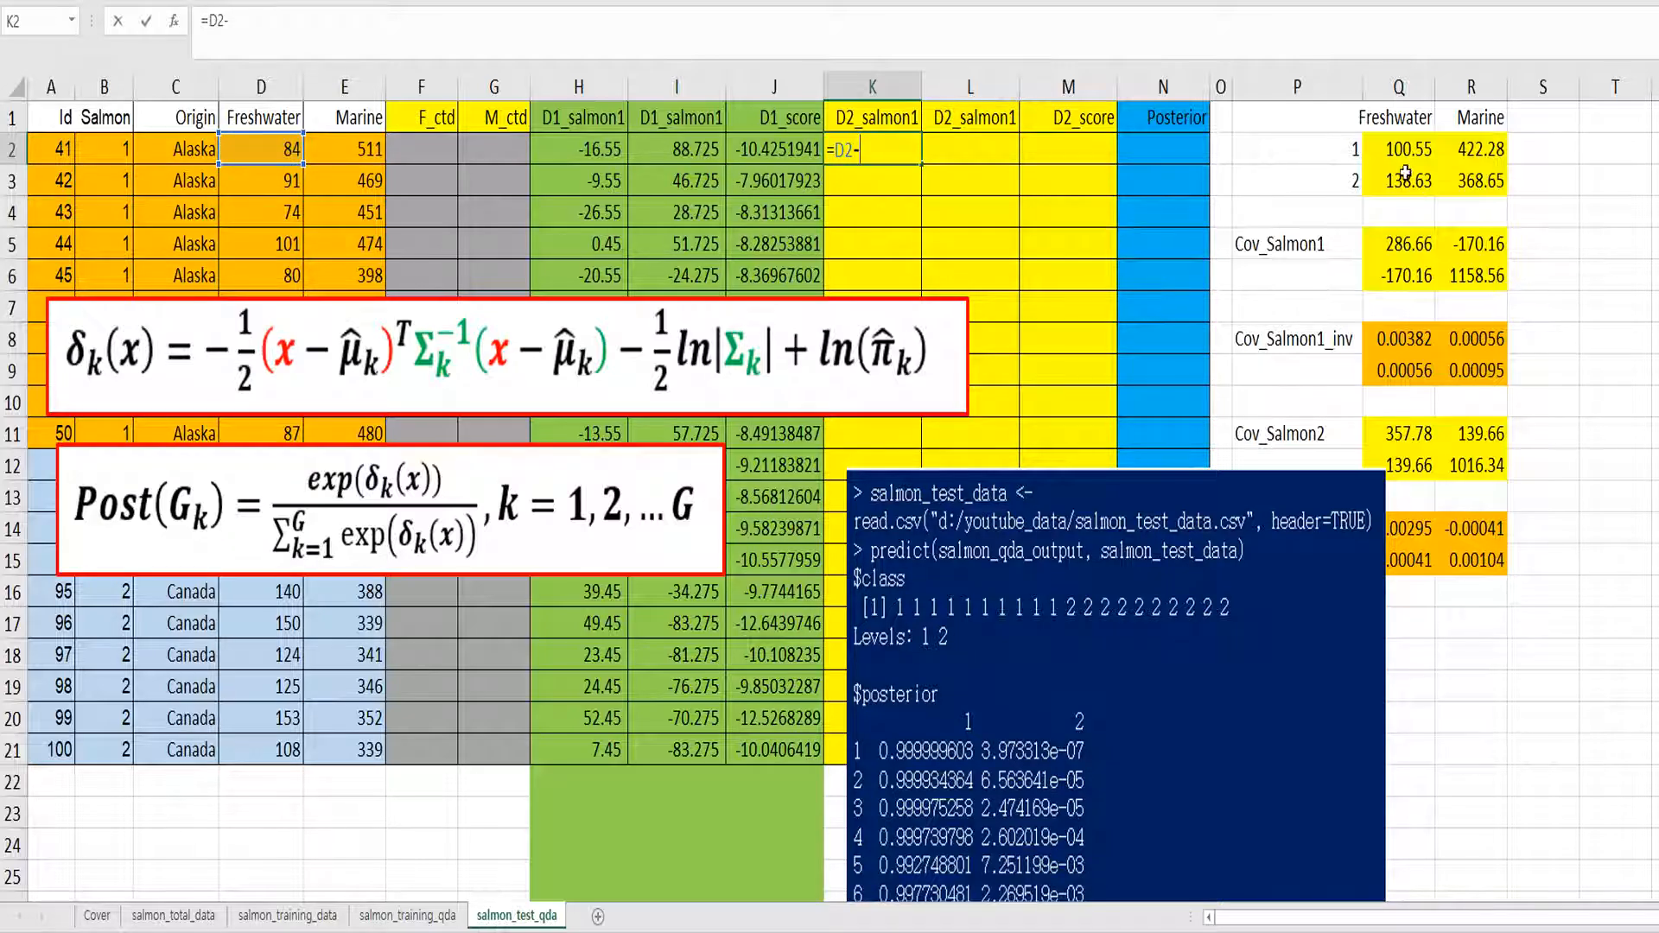
pyautogui.click(1411, 184)
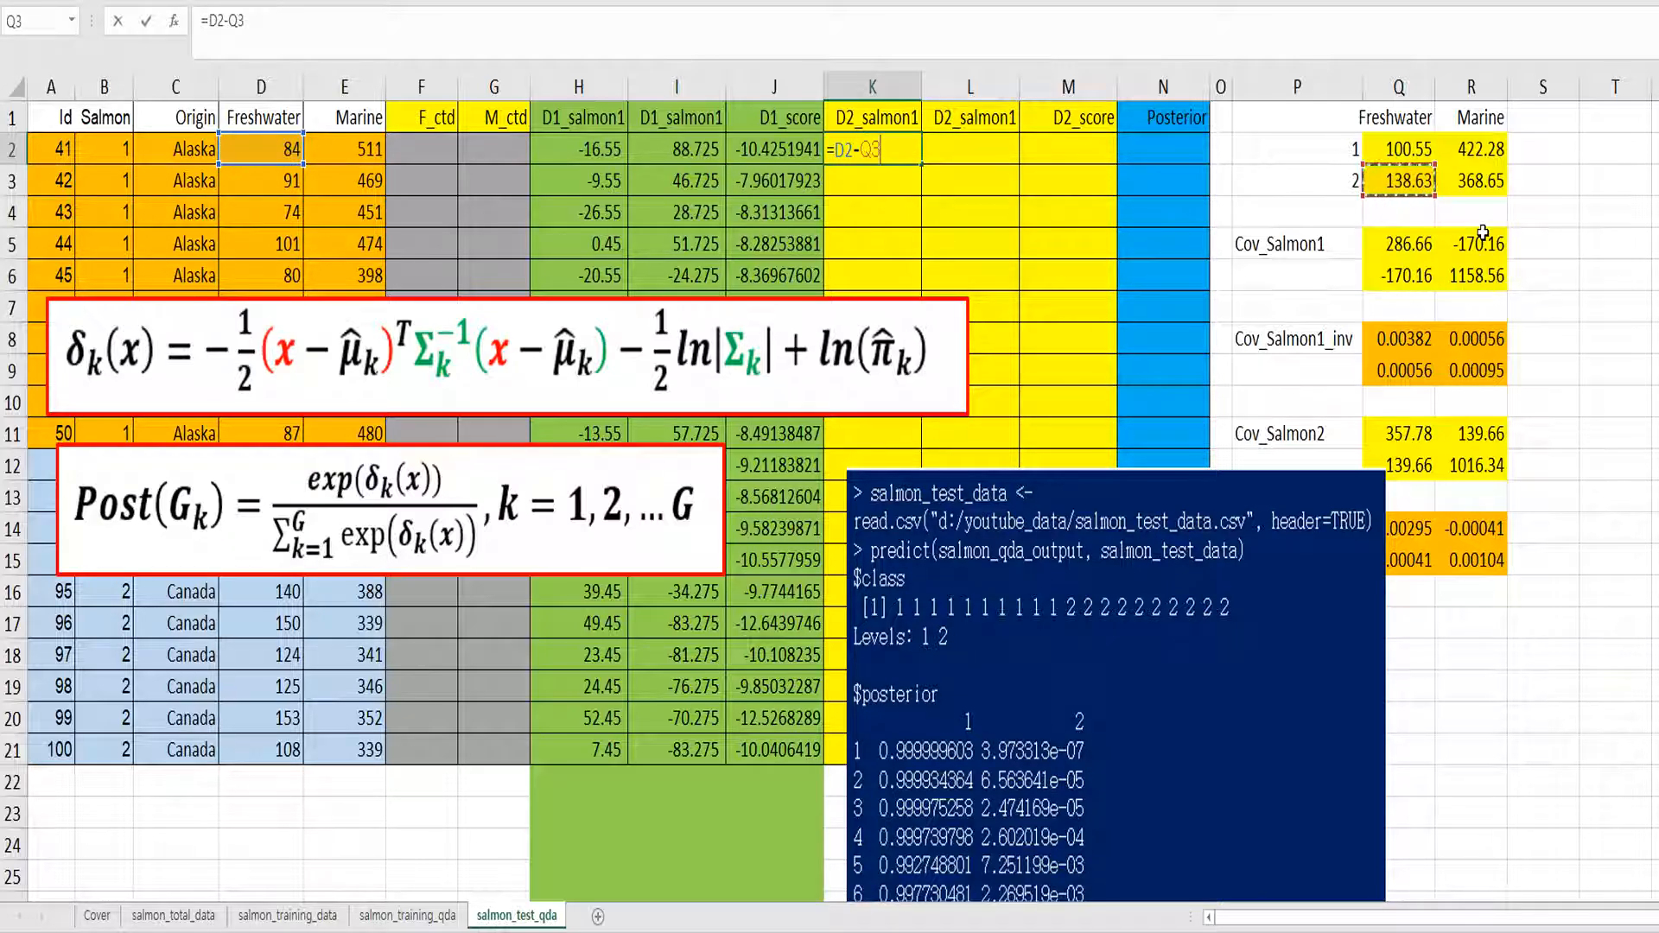
pyautogui.press('F4')
pyautogui.press('Return')
# Enter =E2-$R$3 in L2 for the Marine value and copy the centring formulas in K2:L2 down to row 21.
pyautogui.press('Up')
pyautogui.press('Right')
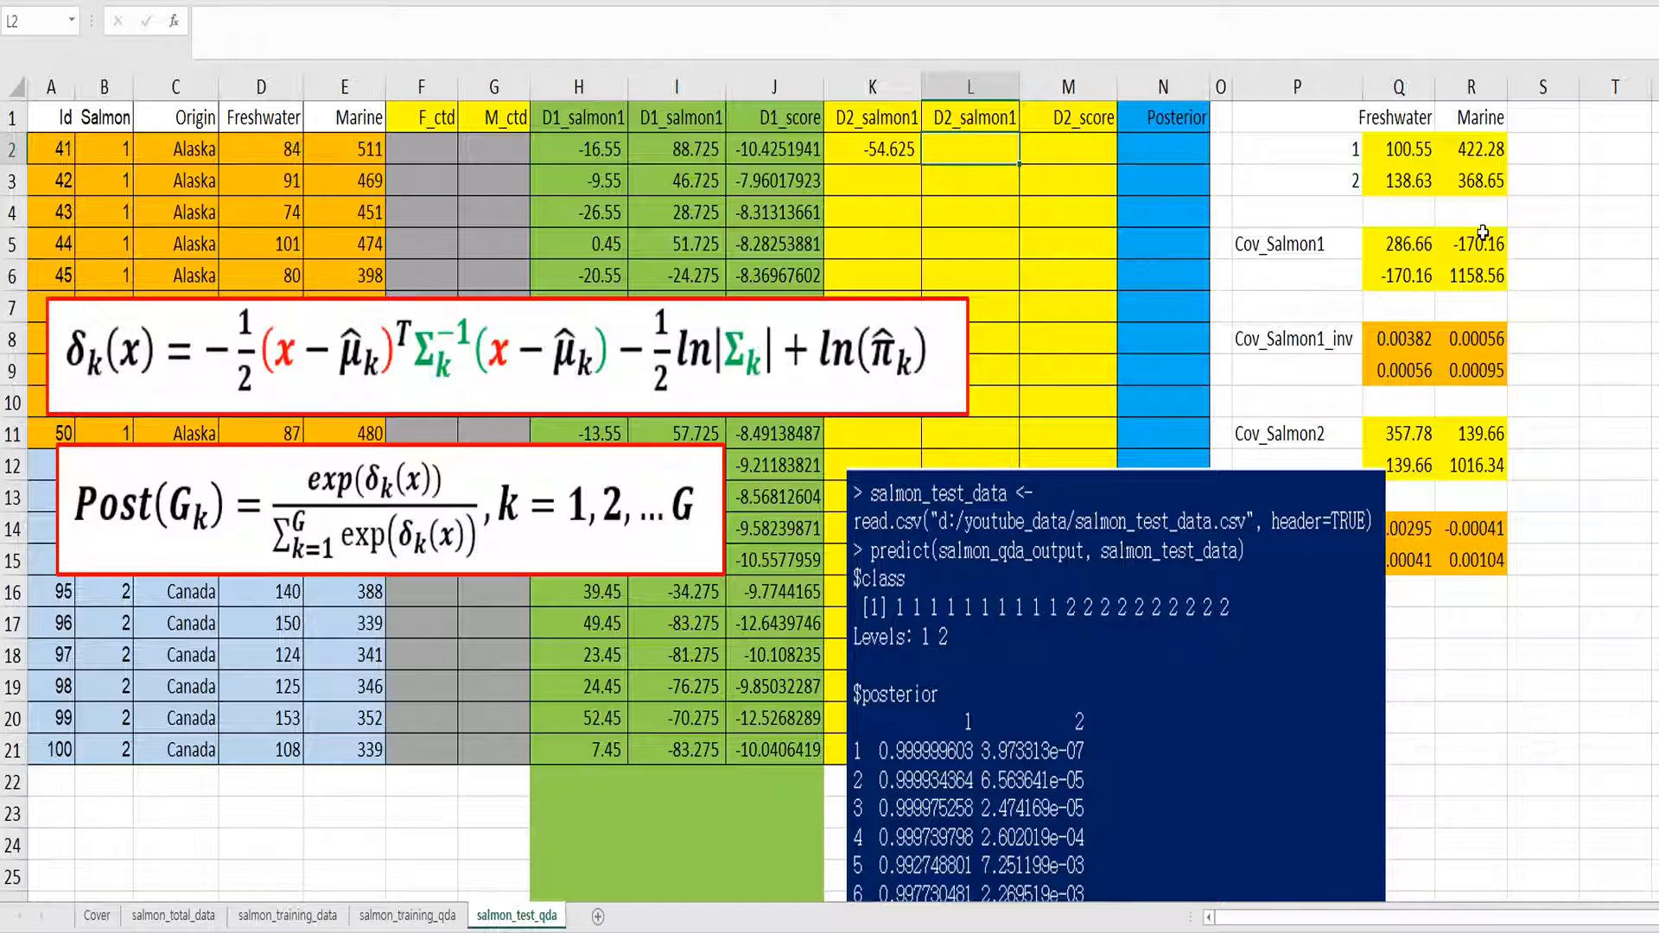
pyautogui.write('=')
pyautogui.click(363, 145)
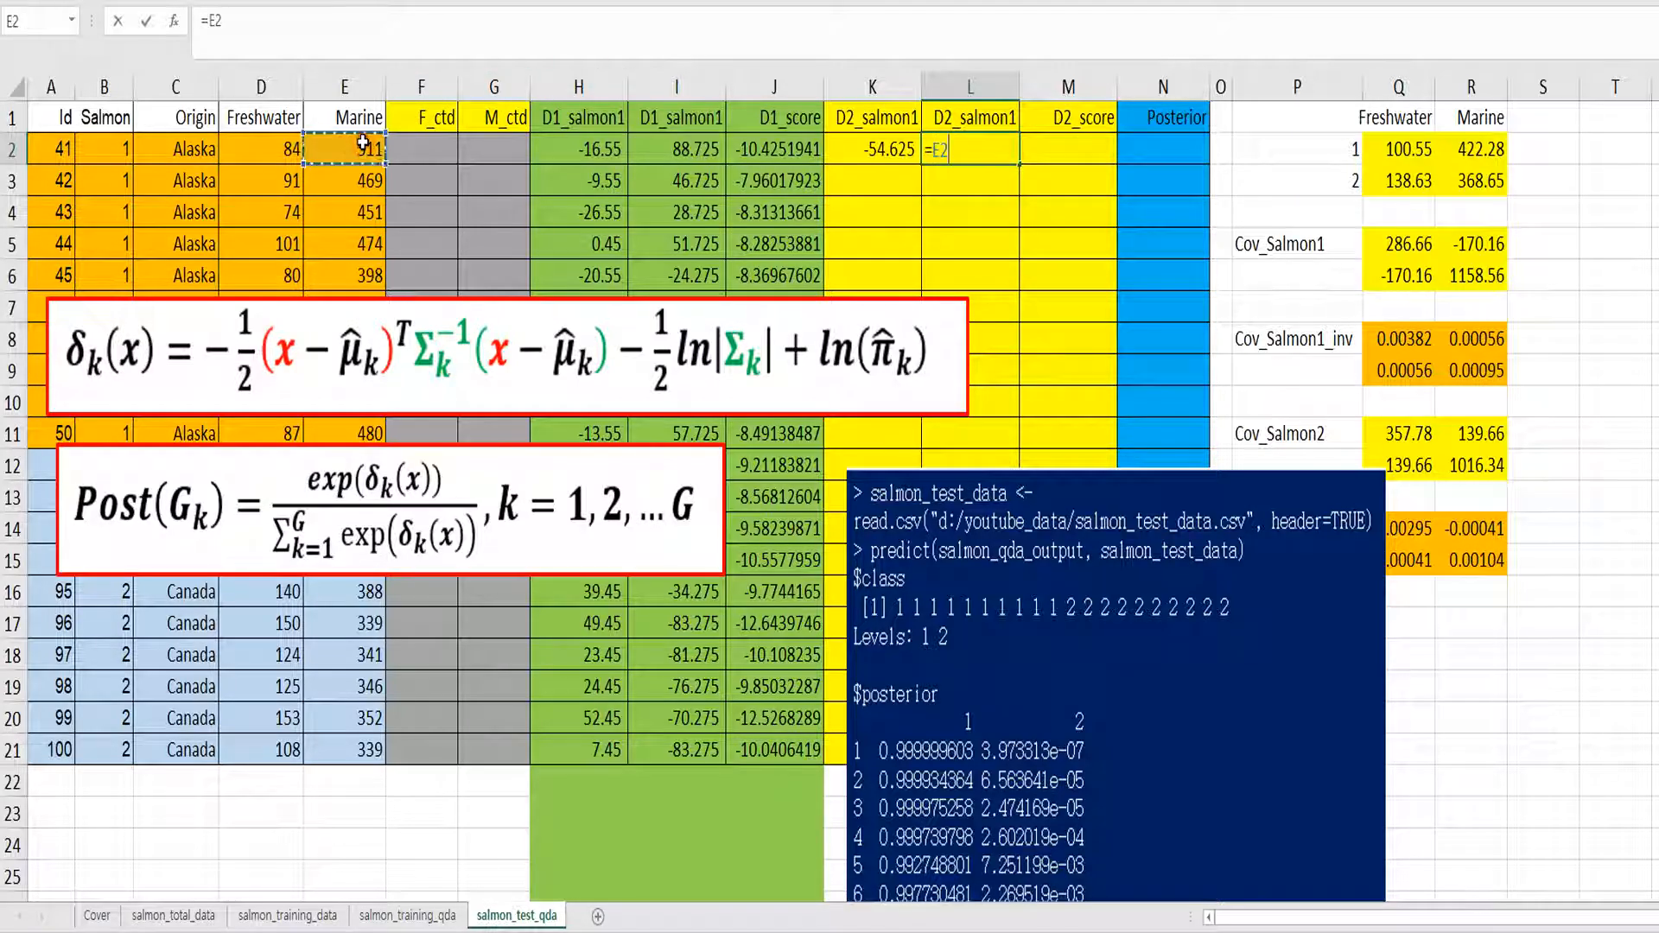
pyautogui.write('-')
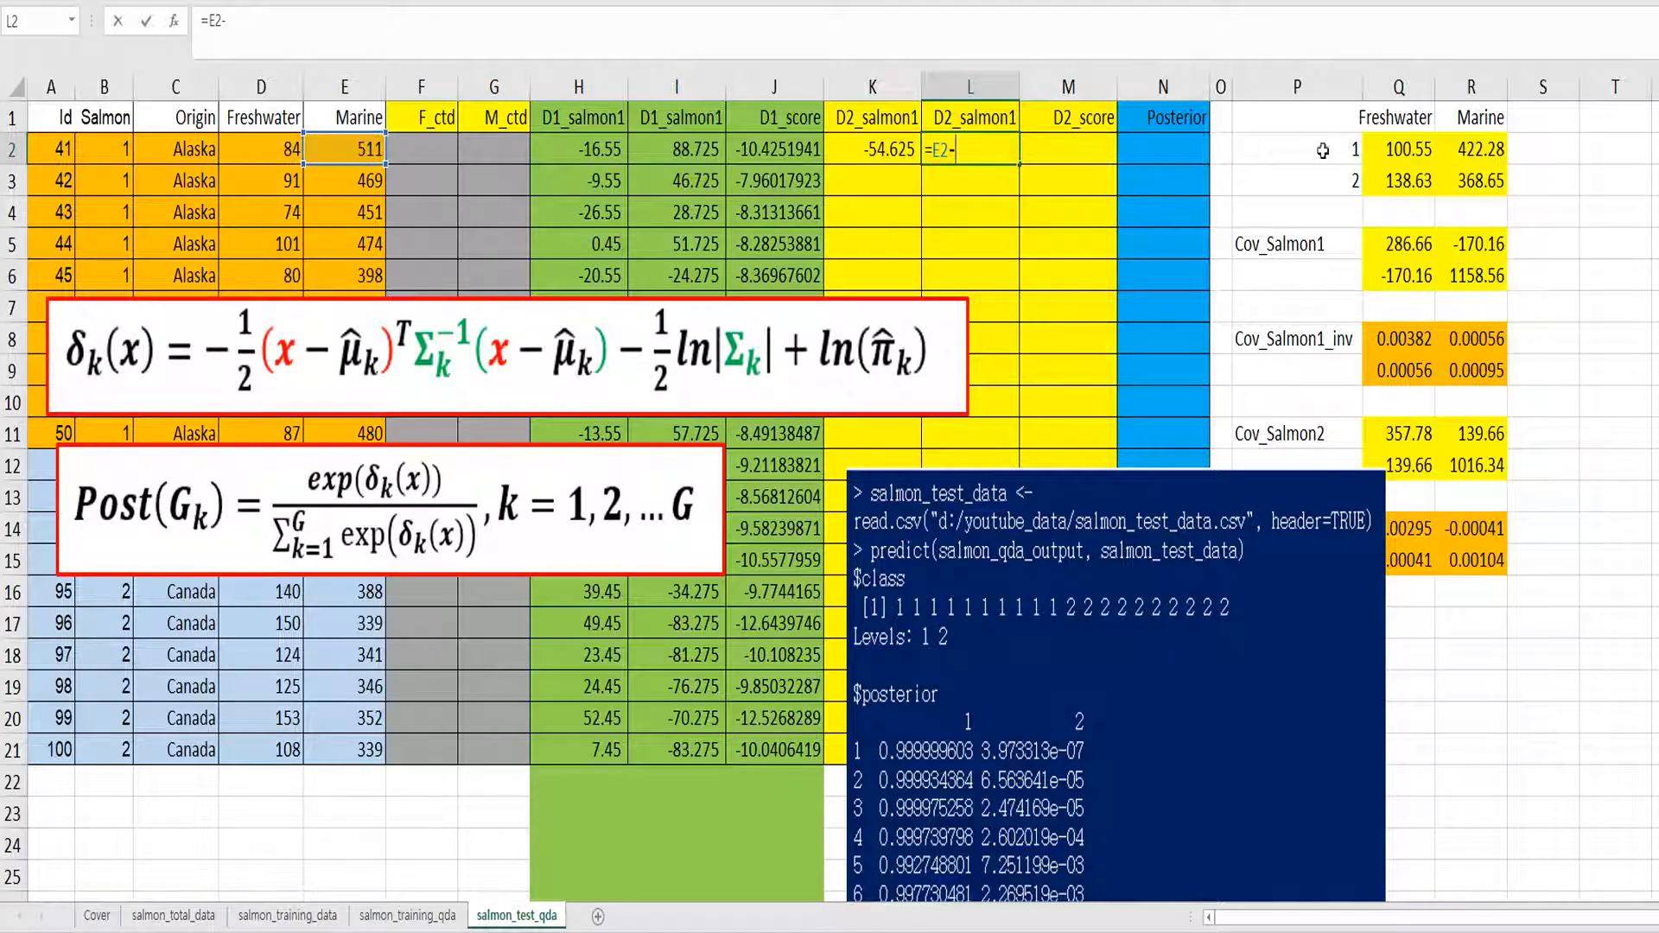
pyautogui.click(1484, 182)
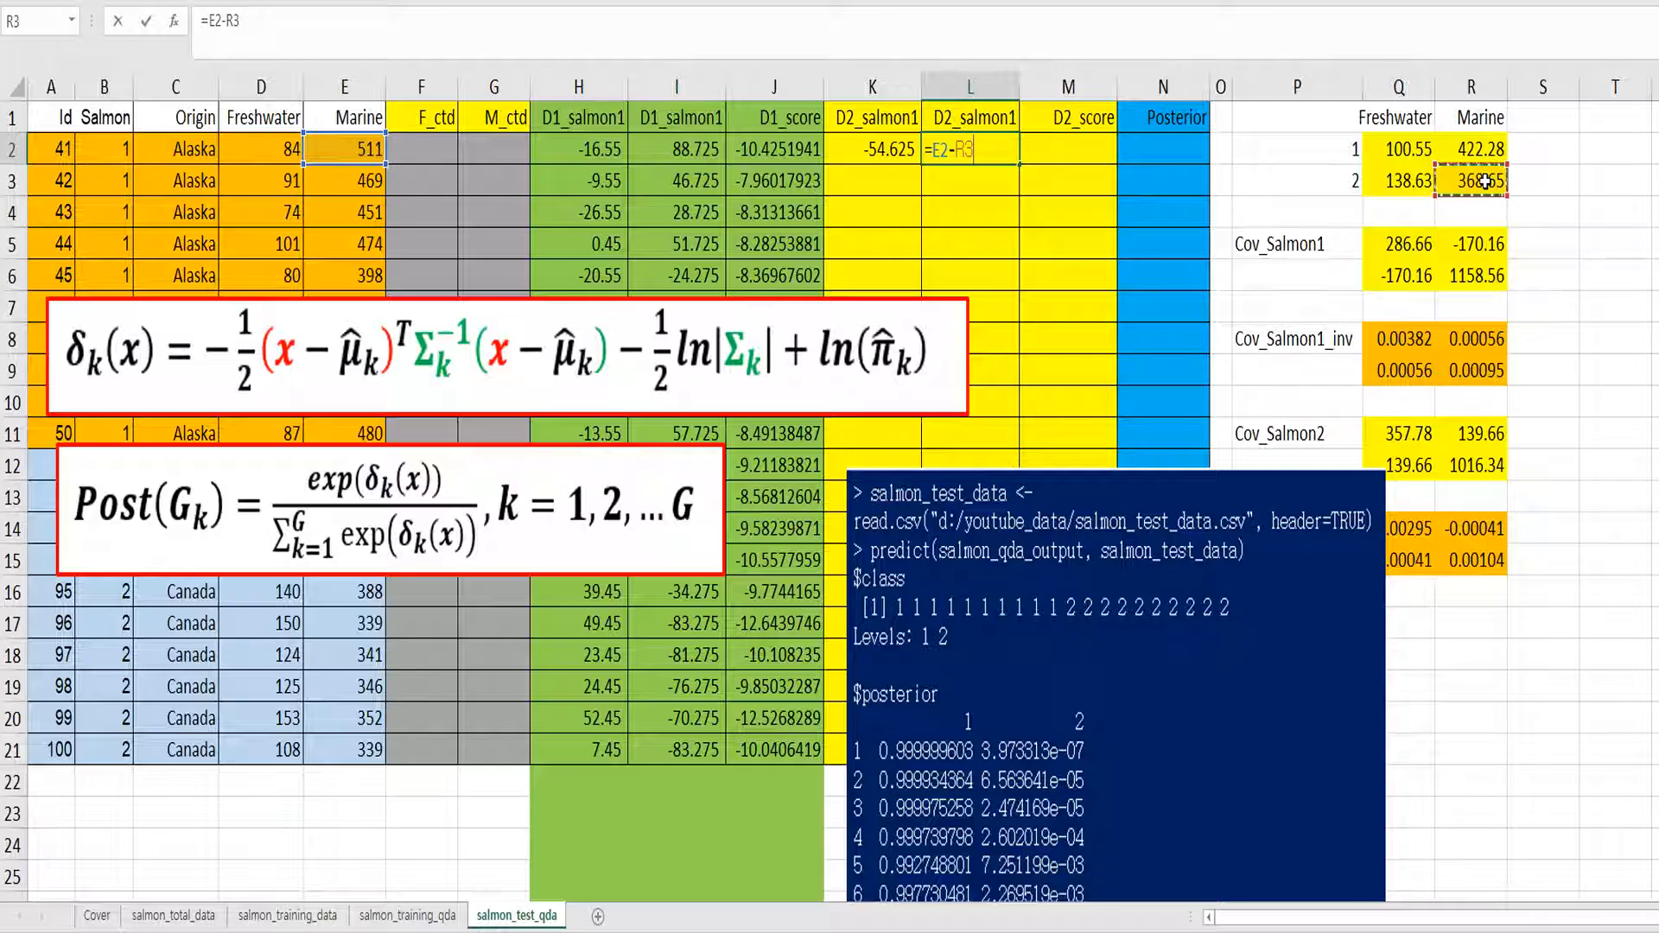
pyautogui.press('Return')
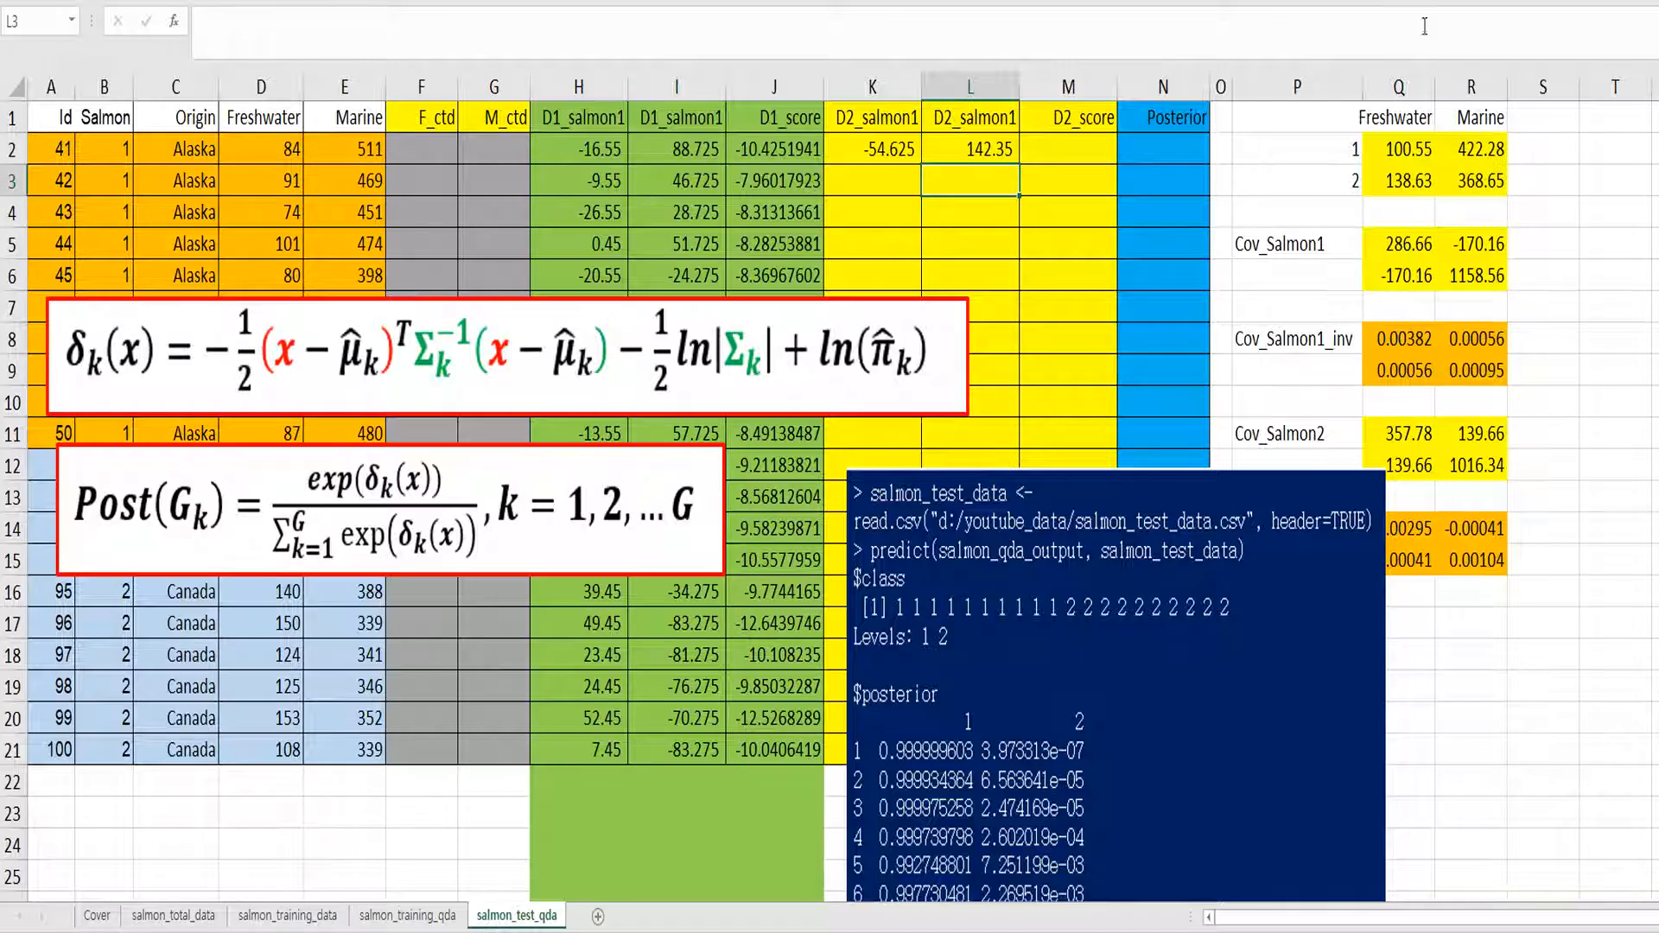
pyautogui.moveTo(871, 160); pyautogui.dragTo(976, 151)
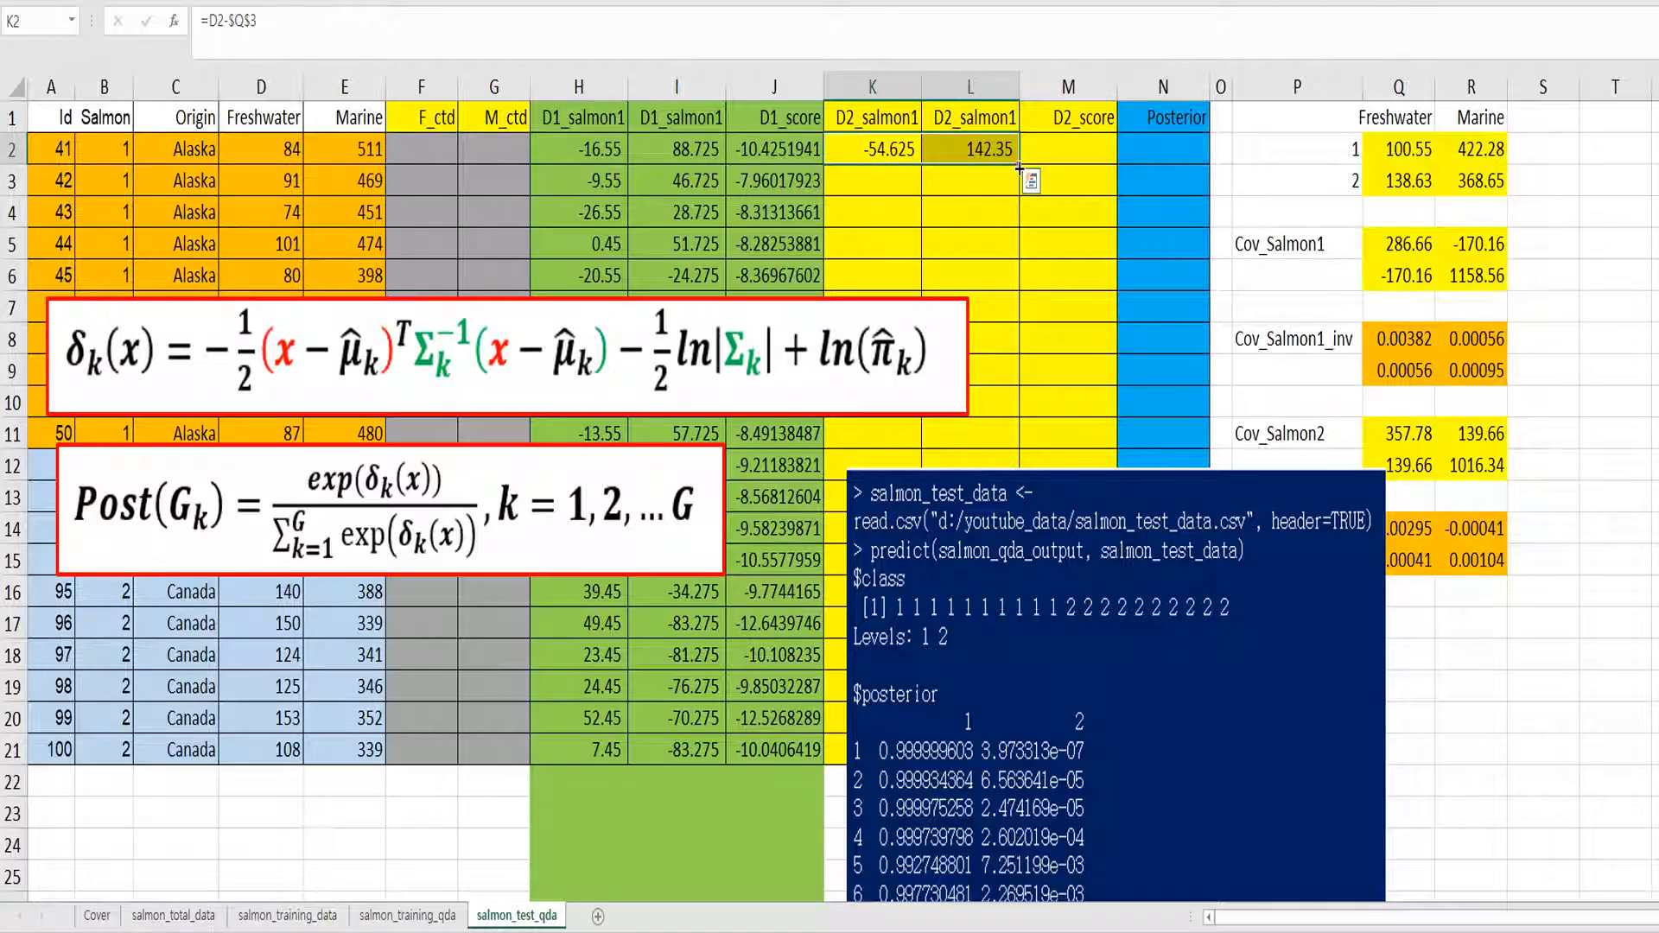
pyautogui.doubleClick(1020, 167)
# In the D2_score cell M2, write =-mmult(K2:L2,$Q$14:$R$15) to multiply the centred values by the Cov_Salmon2_inv matrix.
pyautogui.click(1065, 160)
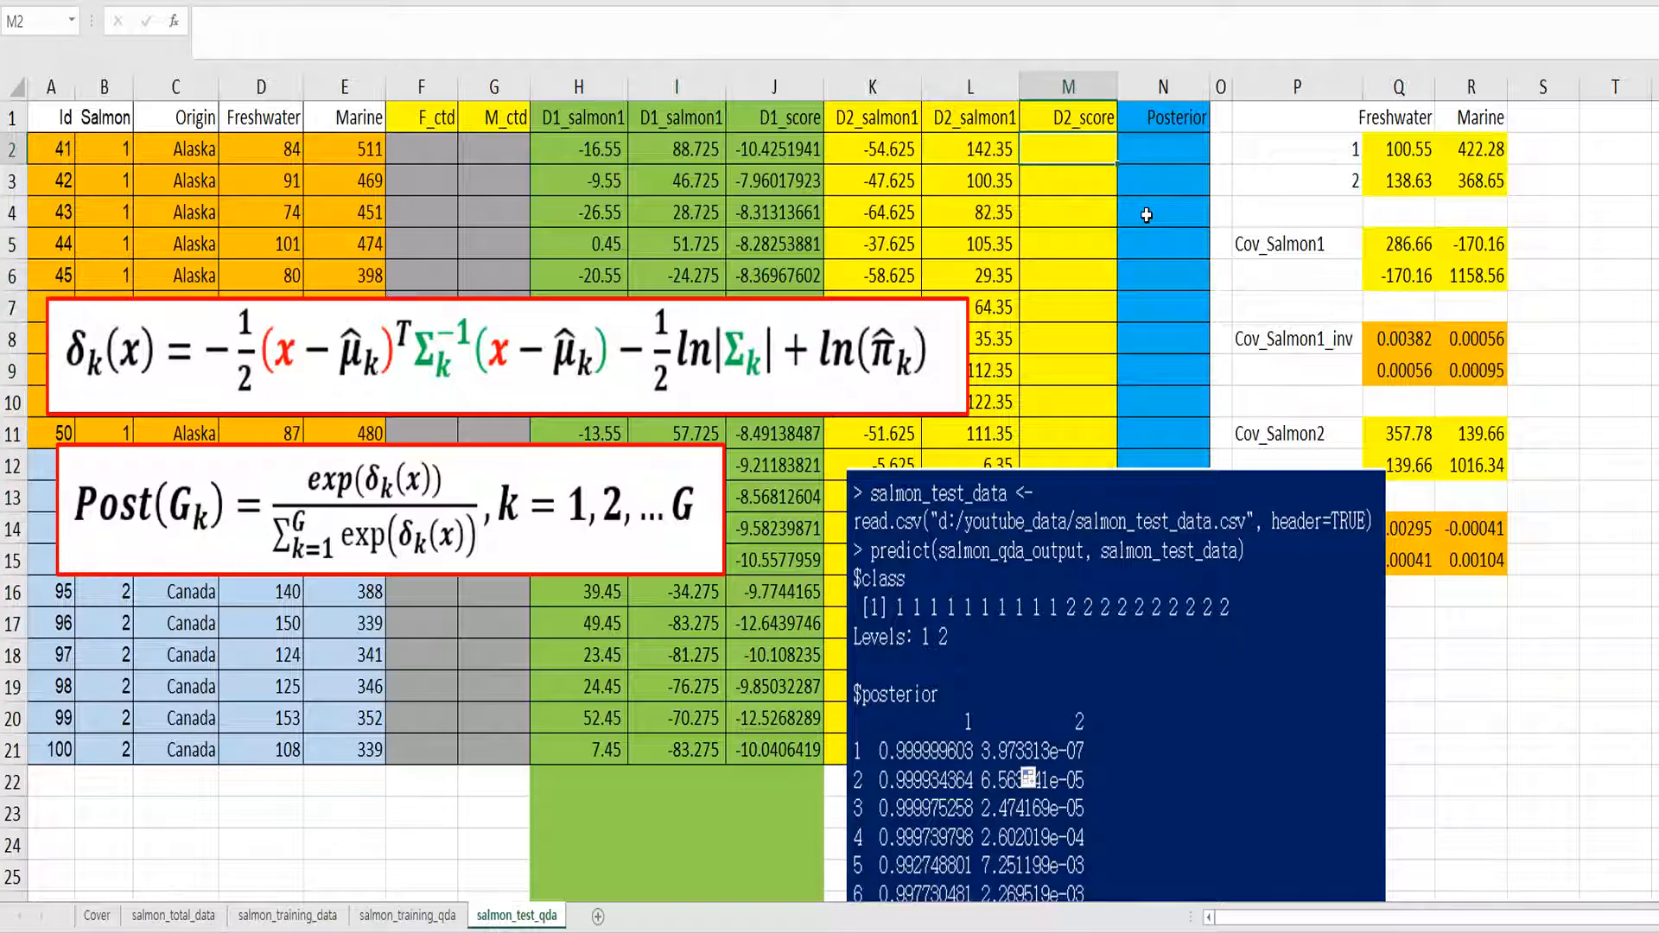
pyautogui.write('=')
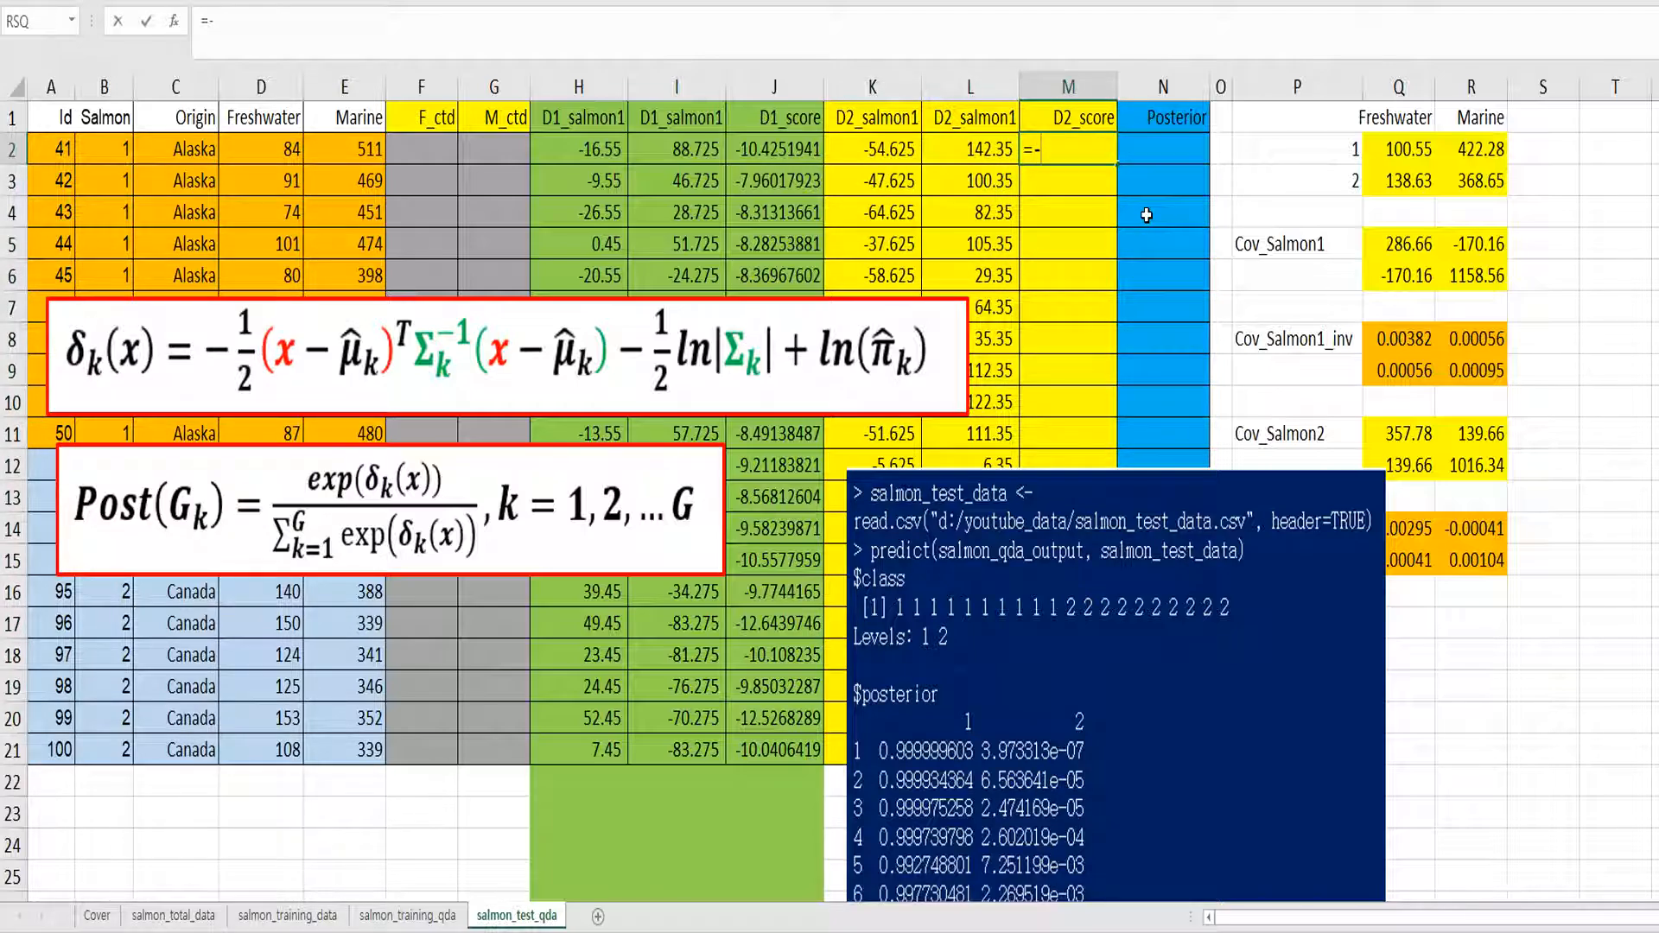
pyautogui.write('-mmult(')
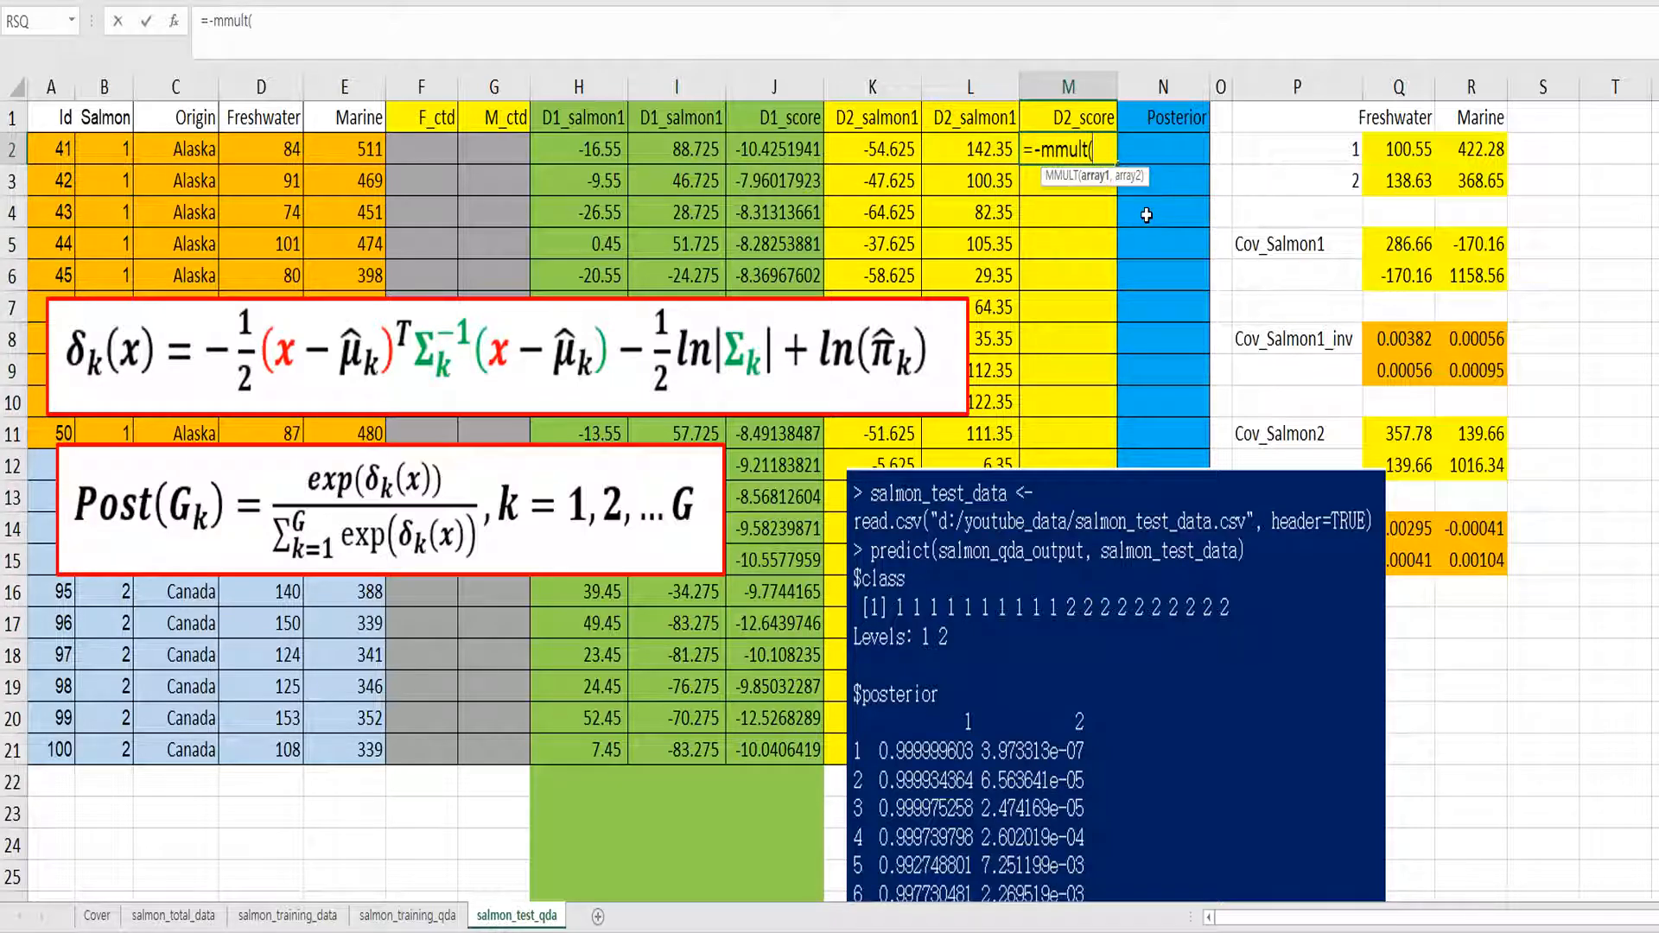
pyautogui.moveTo(907, 144); pyautogui.dragTo(934, 145)
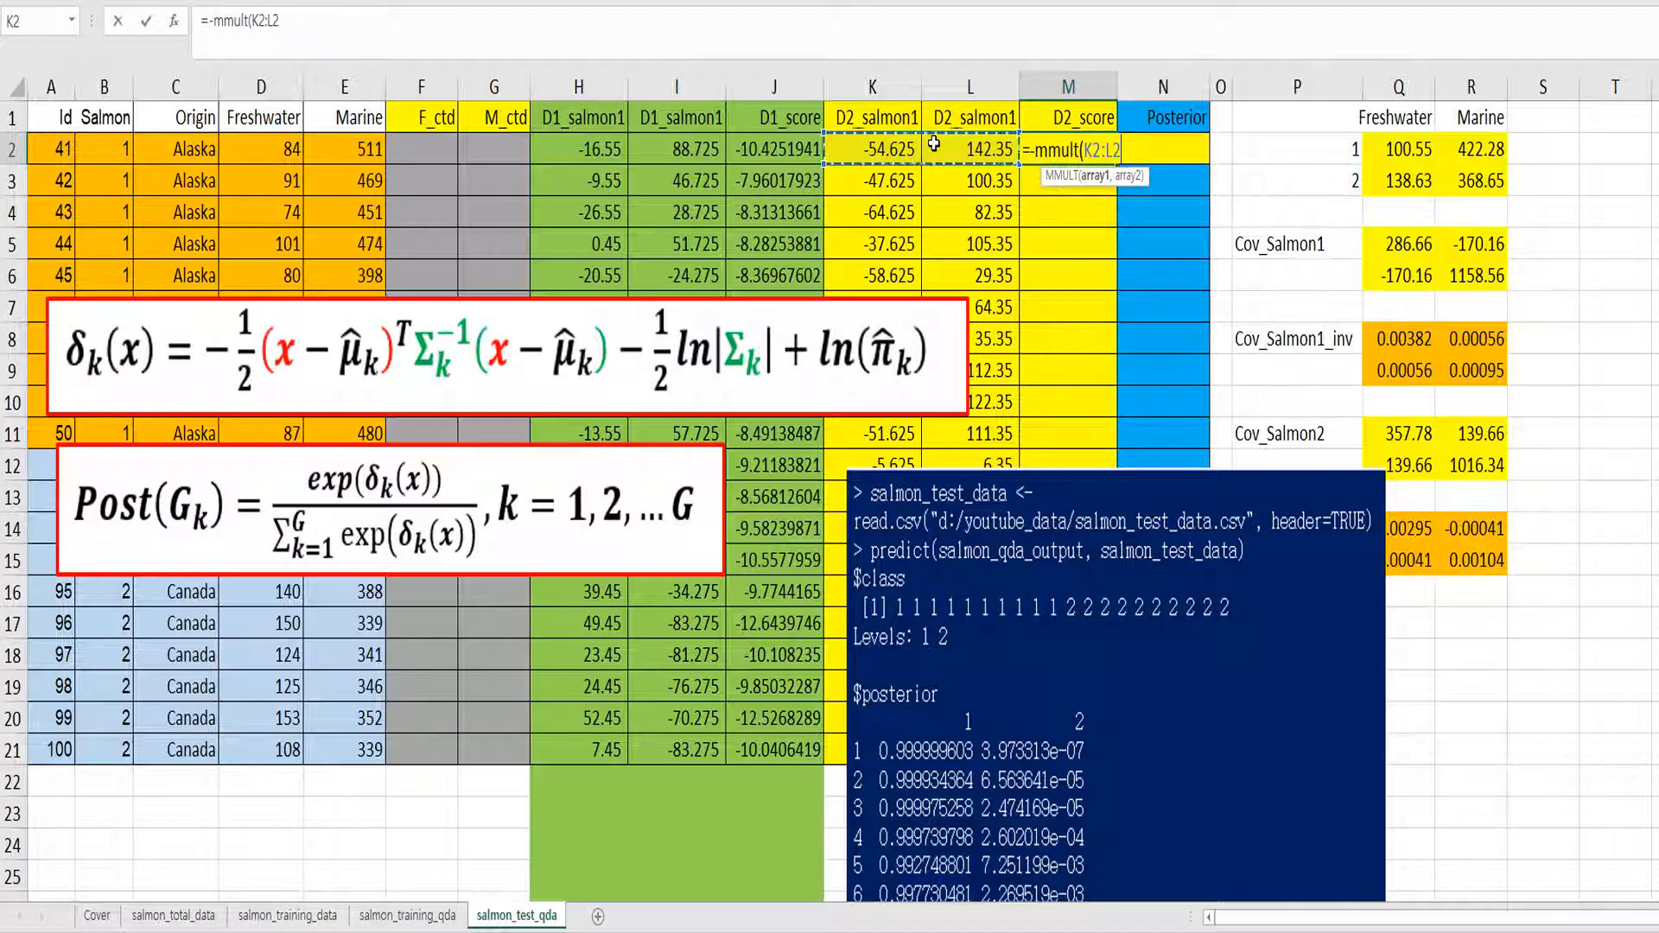
pyautogui.write(',')
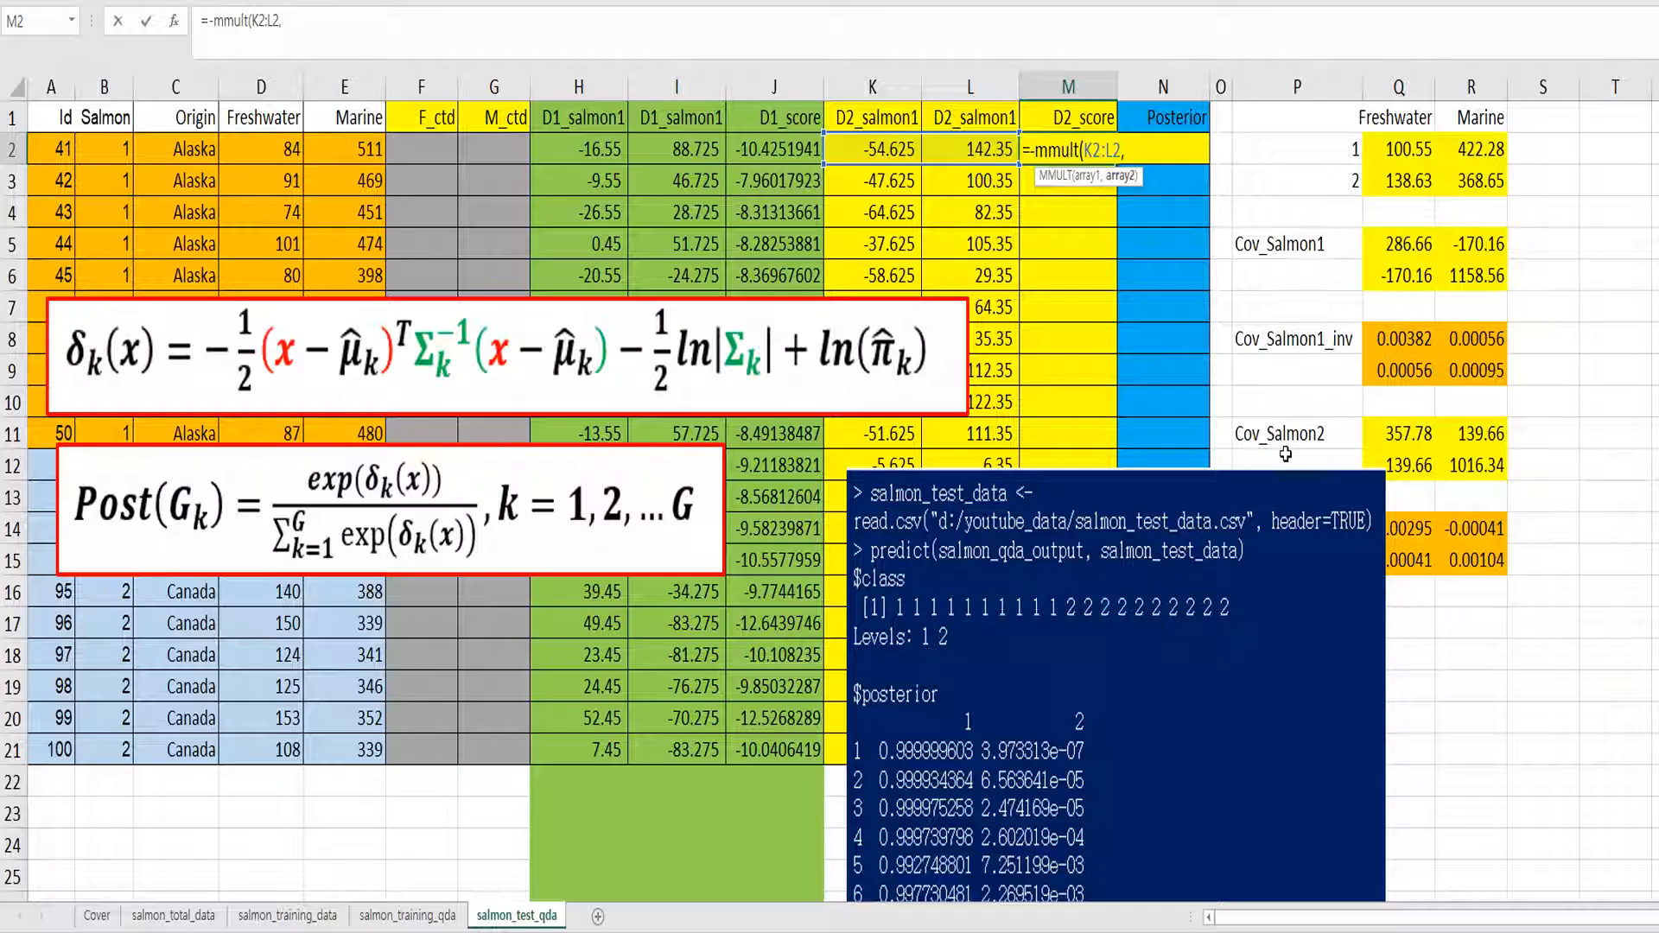
pyautogui.moveTo(1473, 557); pyautogui.dragTo(1422, 525)
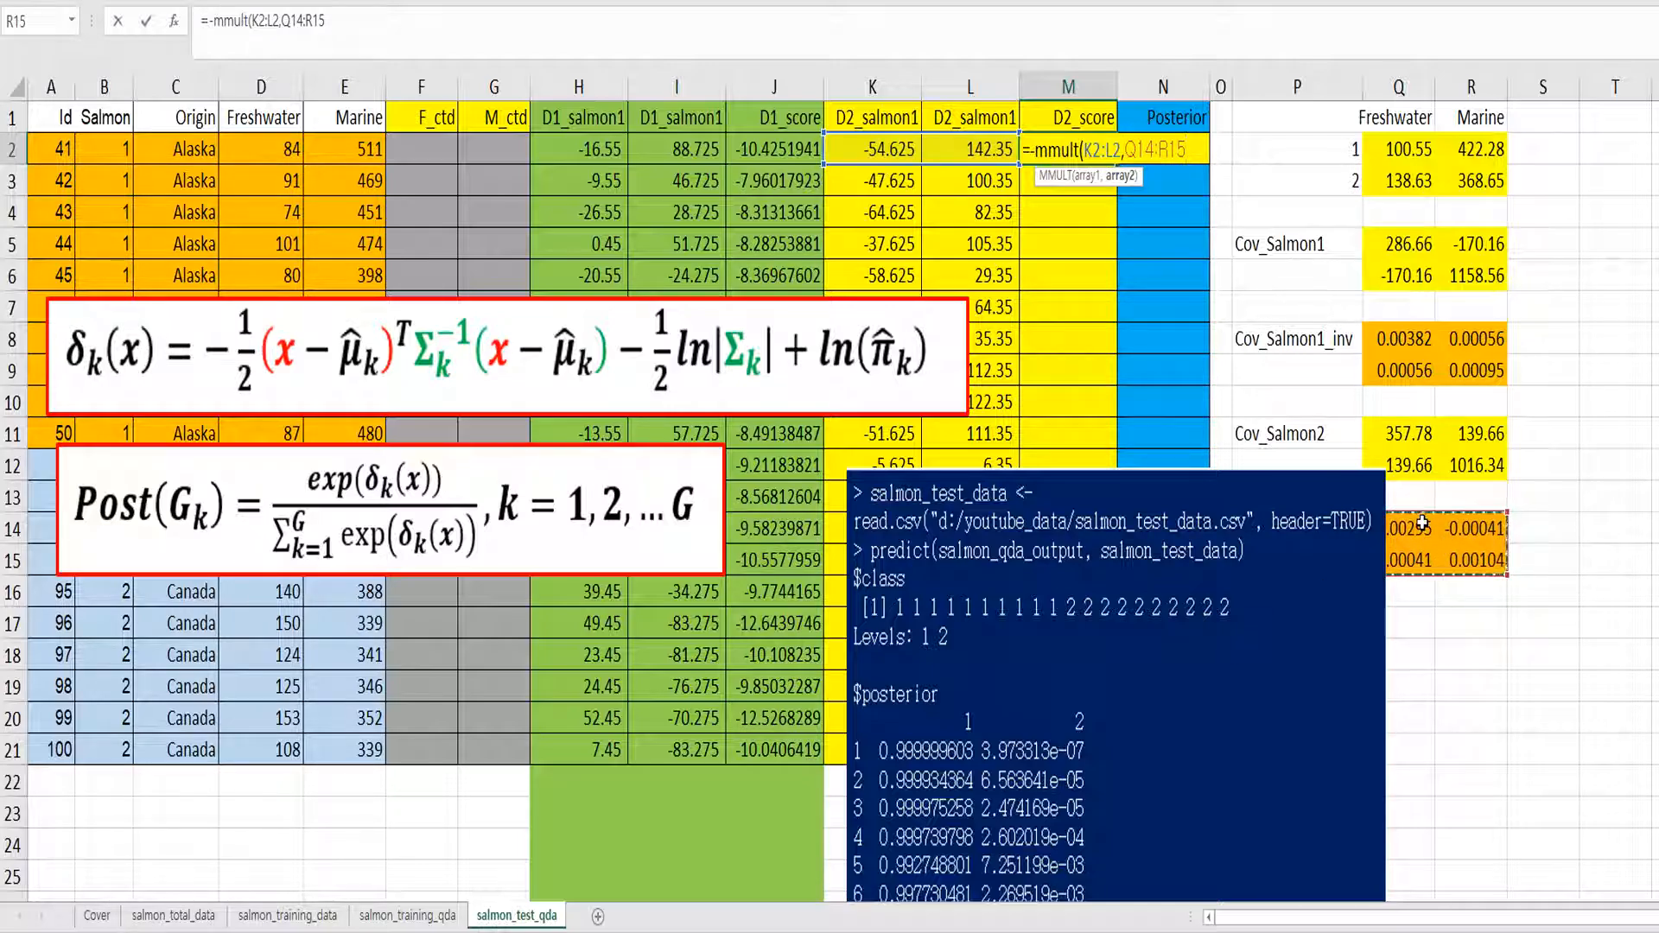
pyautogui.press('F4')
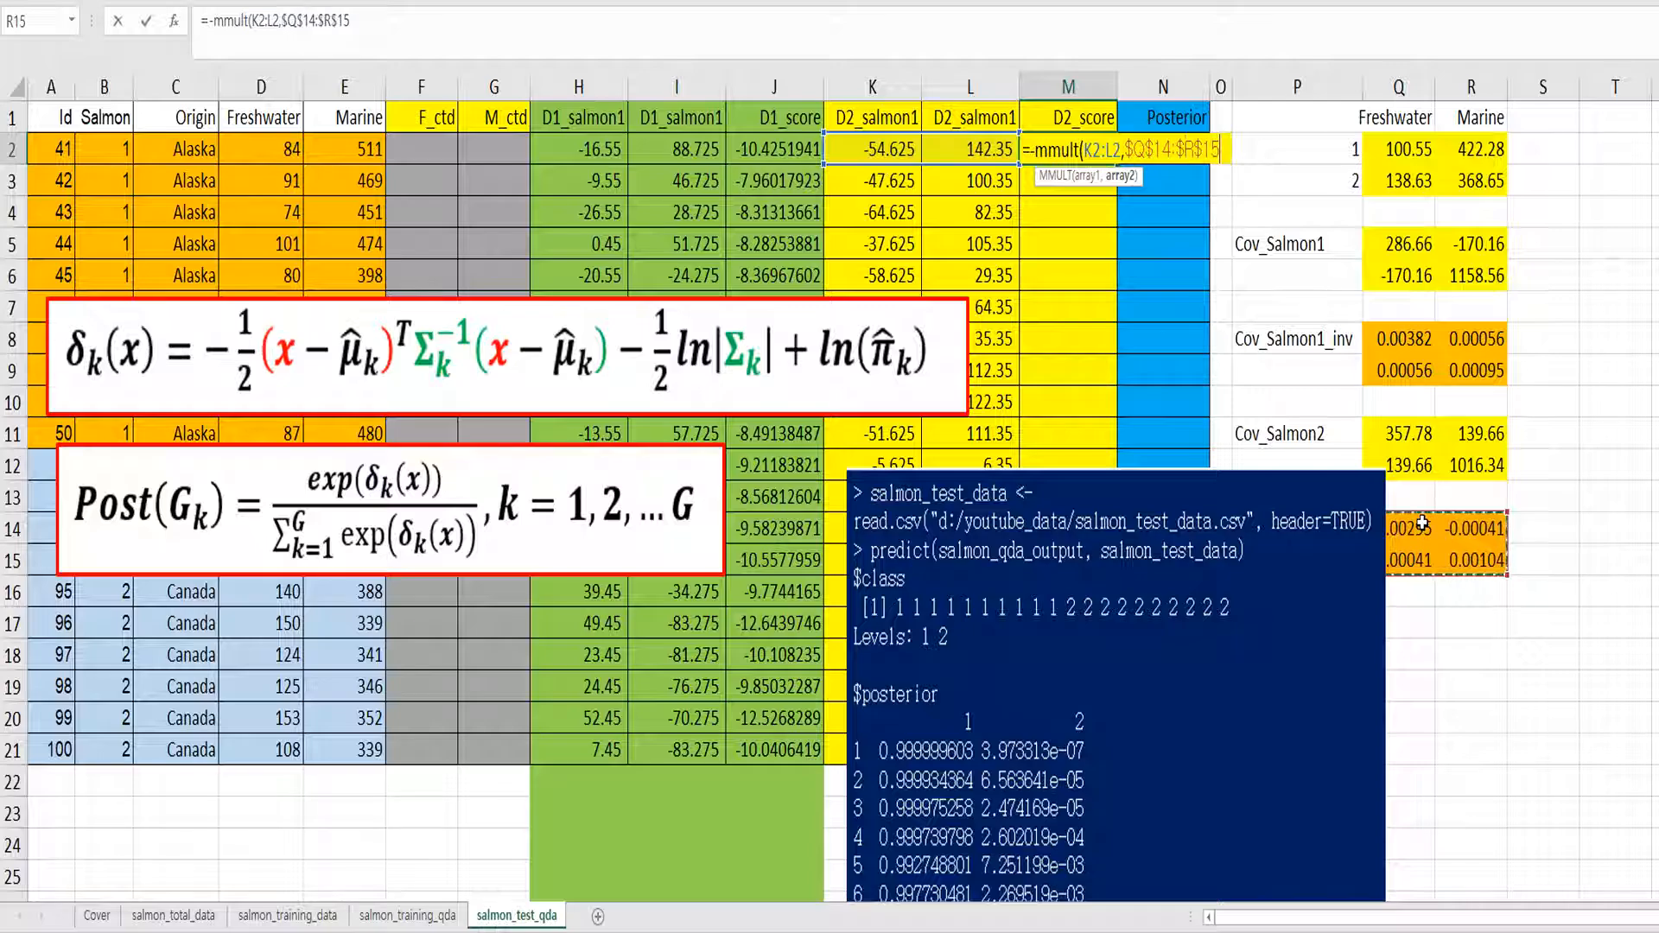
pyautogui.write(')')
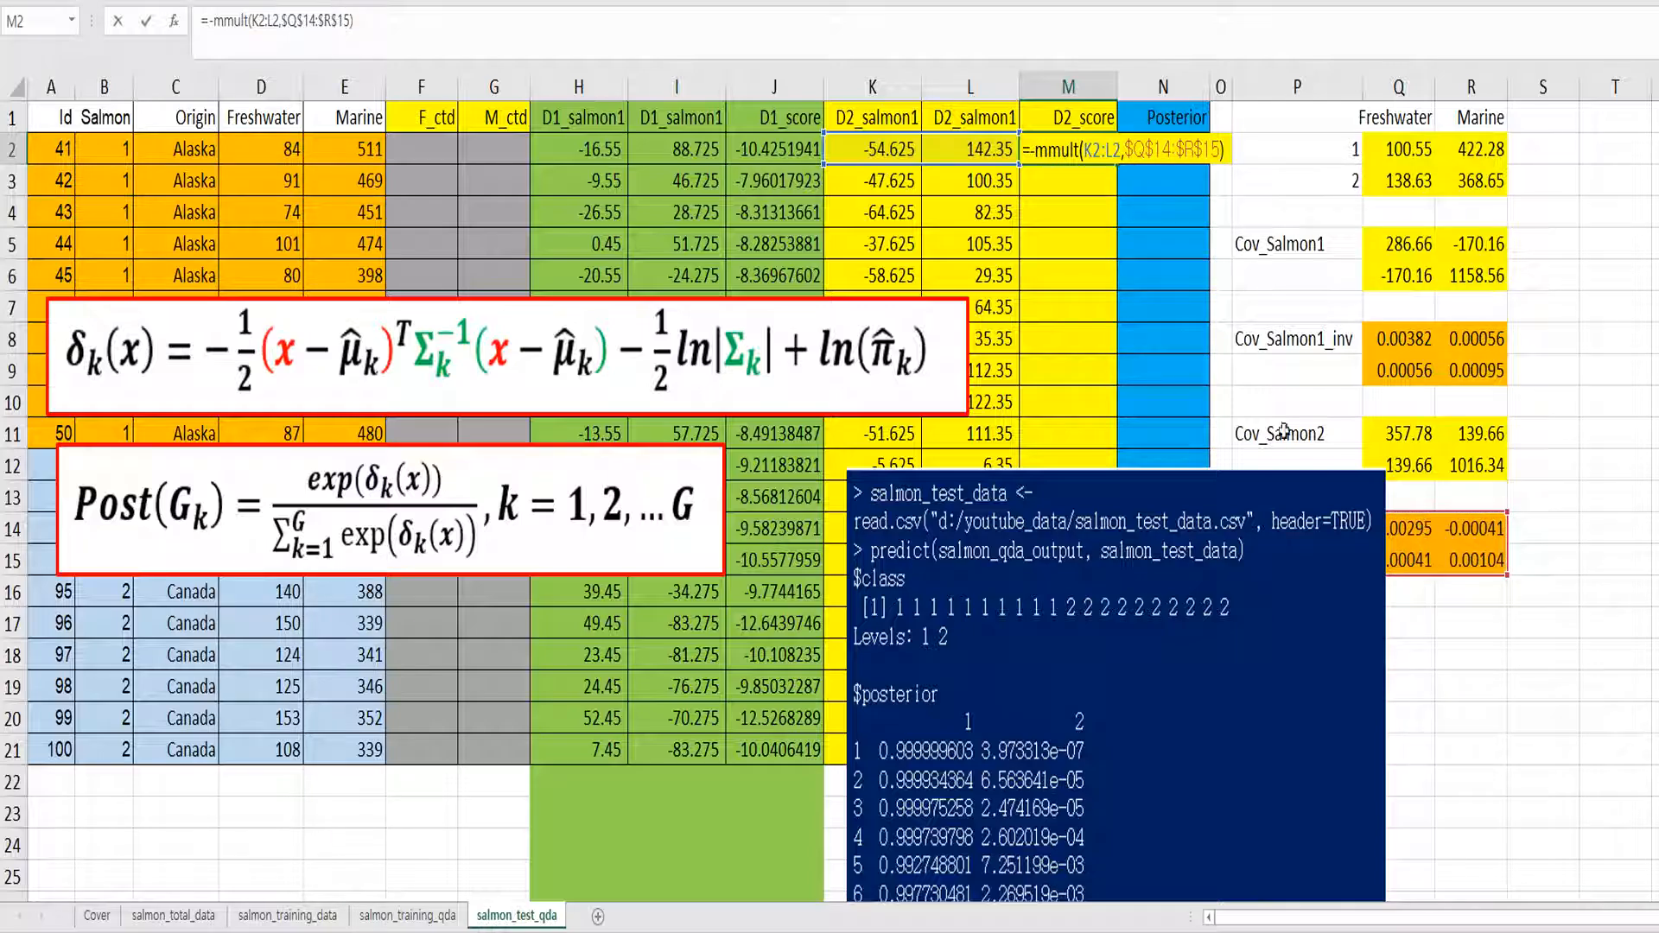
# Wrap the product in M2 in an outer mmult with transpose(K2:L2) as second argument, and divide the result by 2.
pyautogui.click(214, 21)
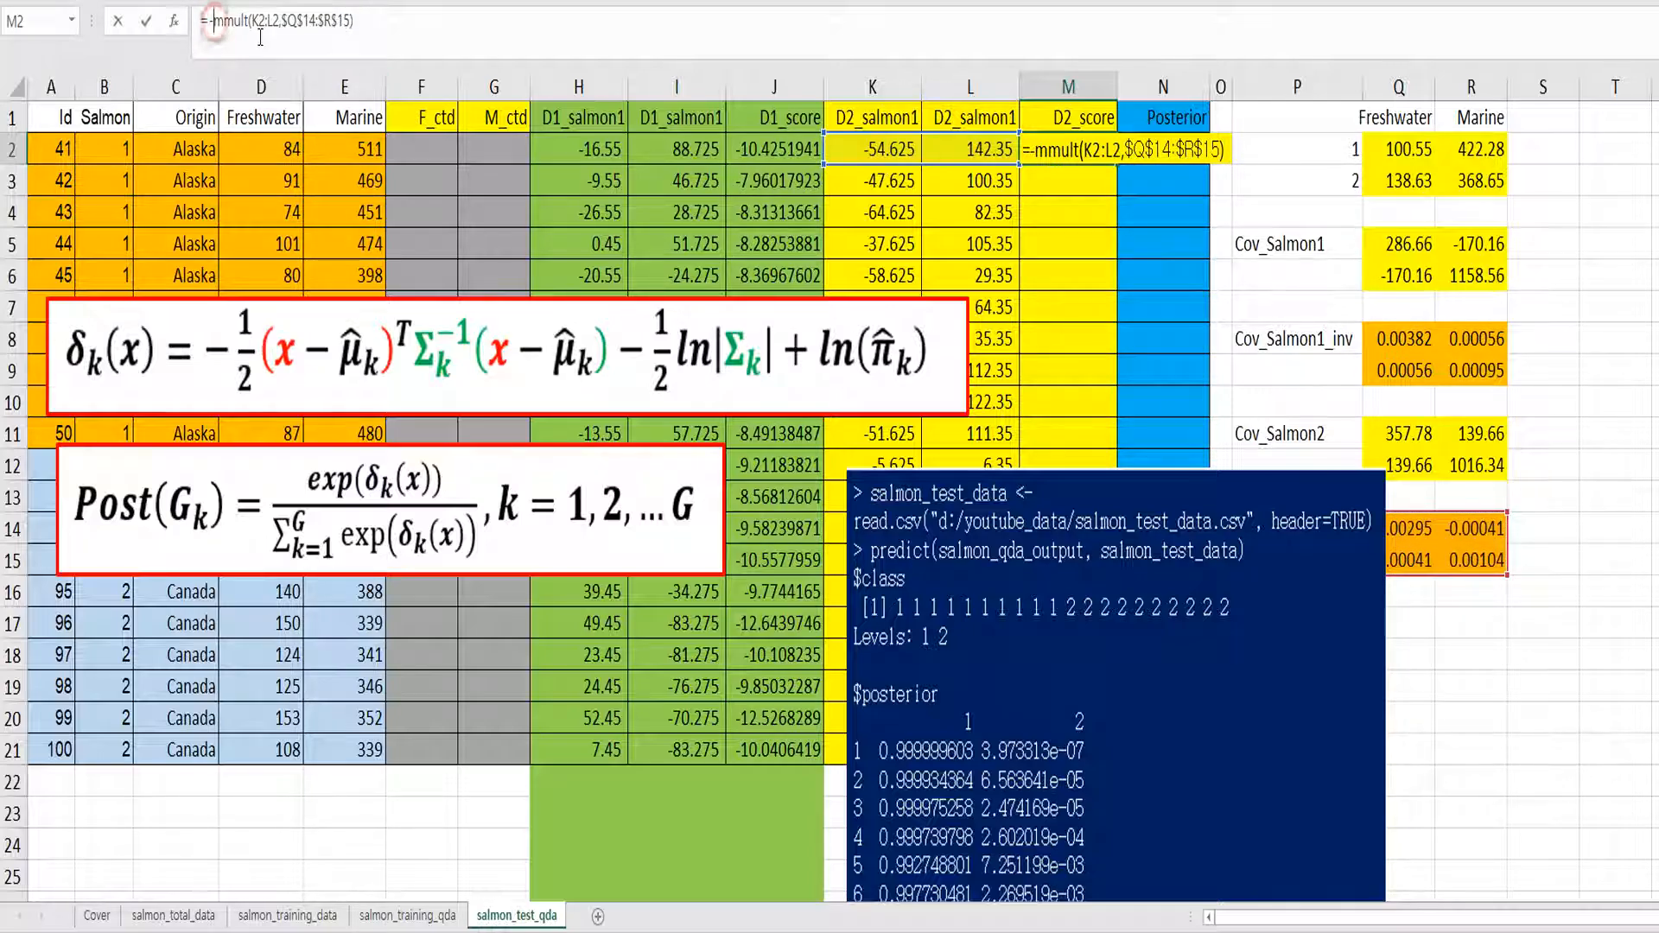
pyautogui.write('mmul')
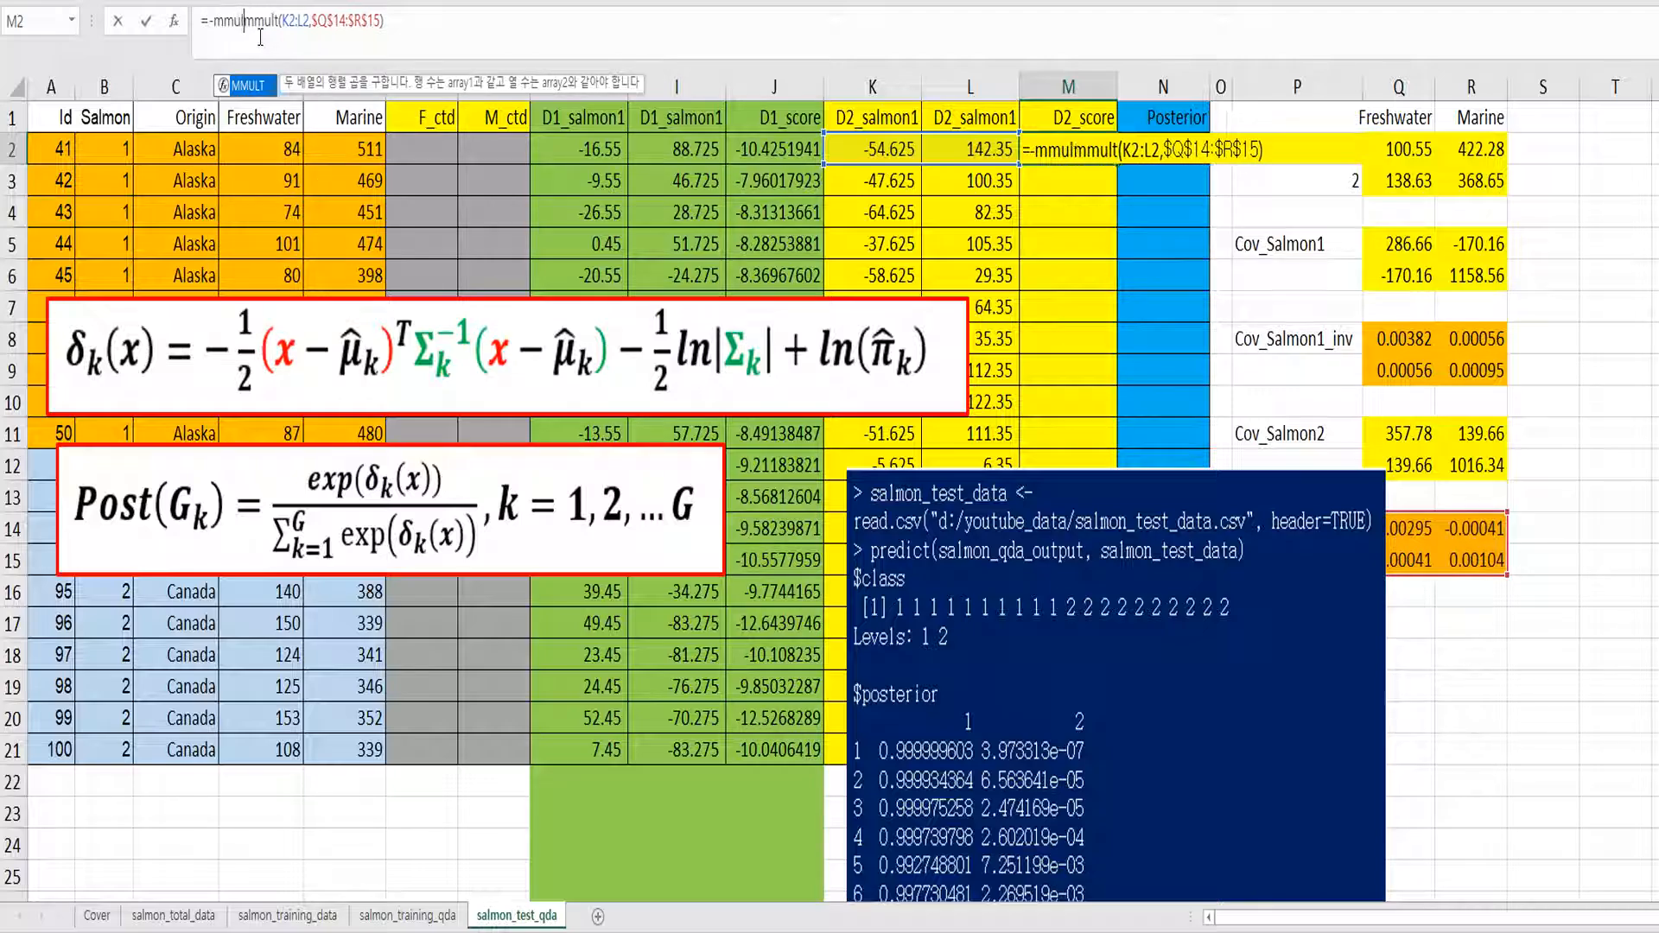
pyautogui.write('t(')
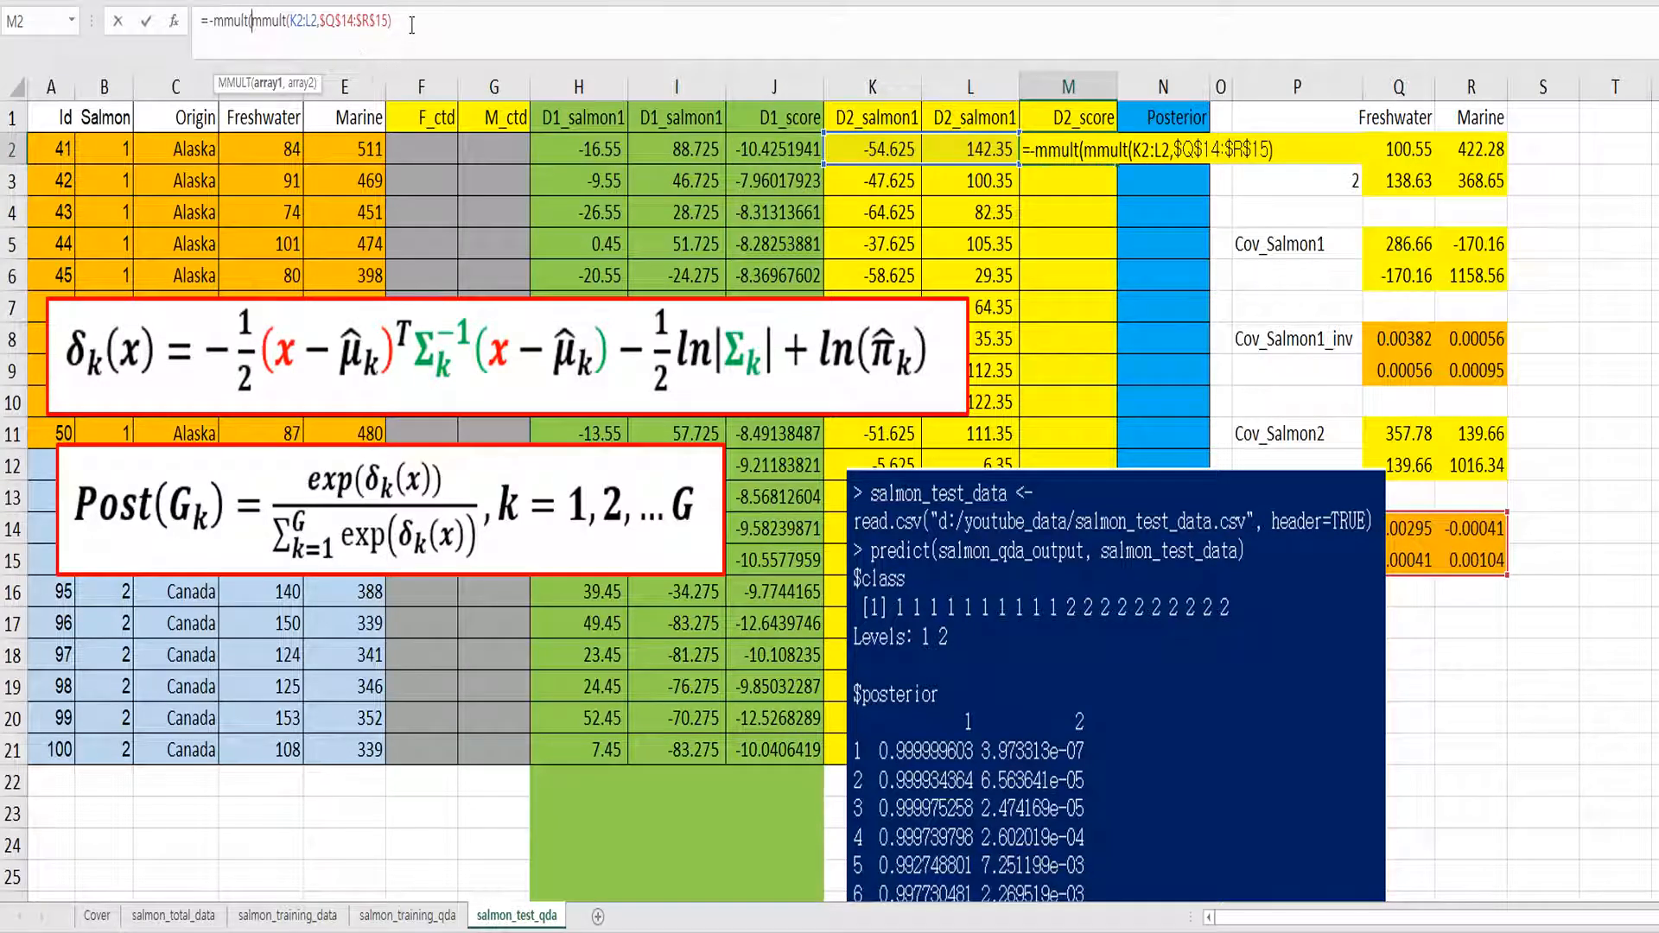
pyautogui.click(412, 24)
pyautogui.write(',tra')
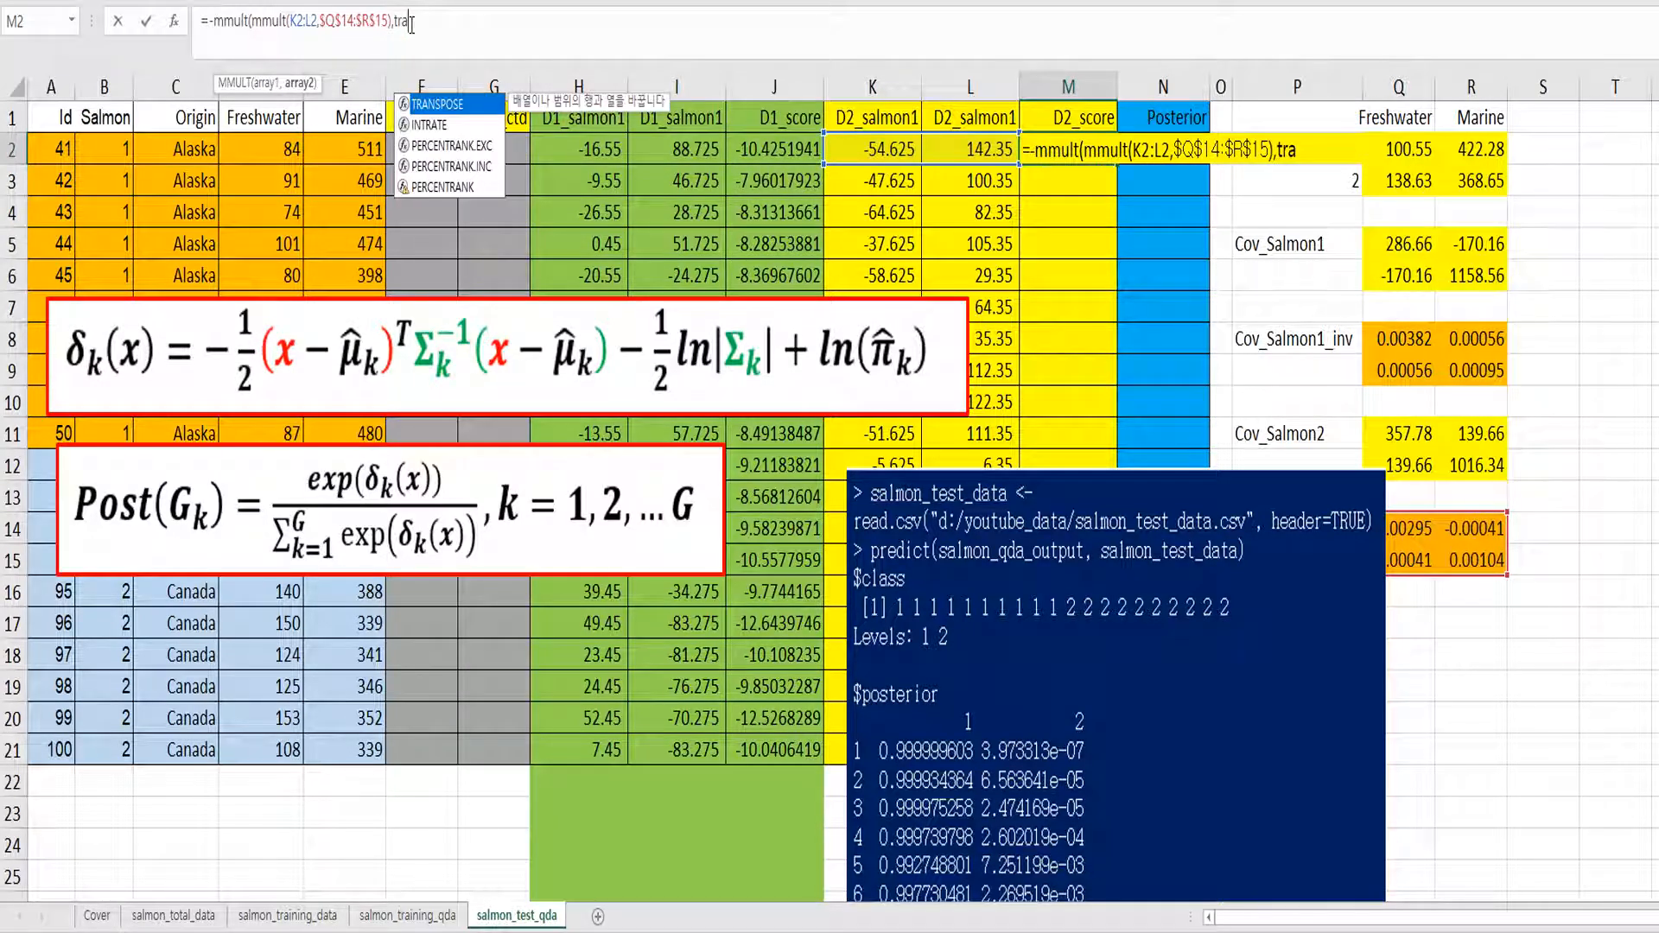
pyautogui.write('nspose(')
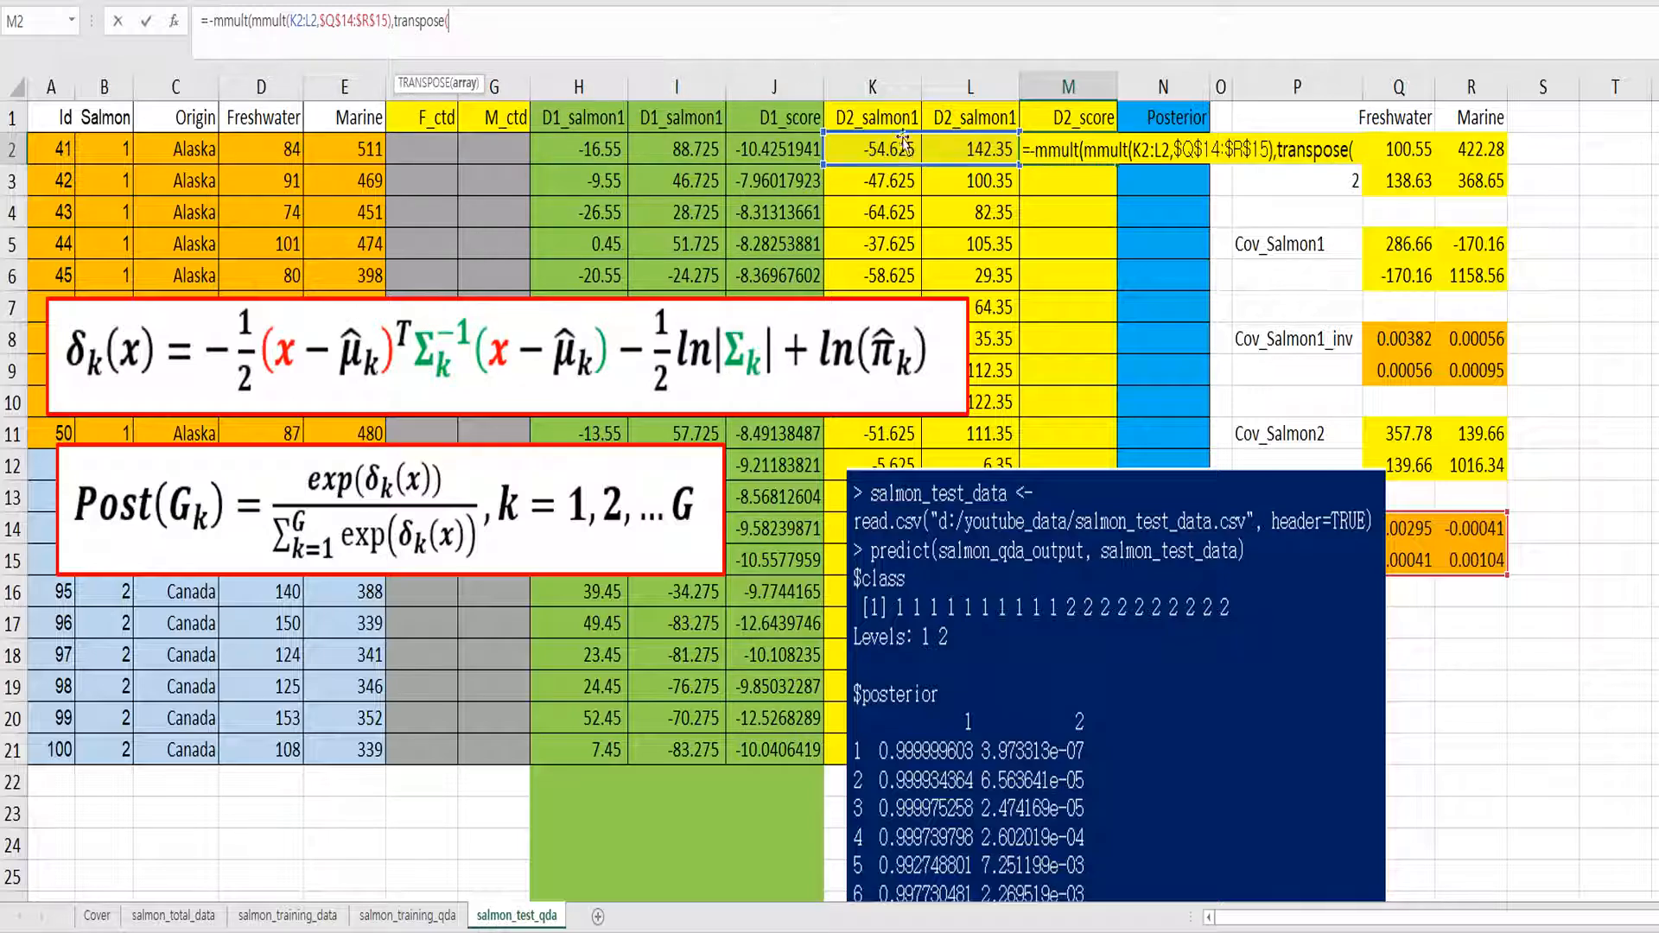
pyautogui.moveTo(877, 150); pyautogui.dragTo(944, 150)
pyautogui.write('))/2')
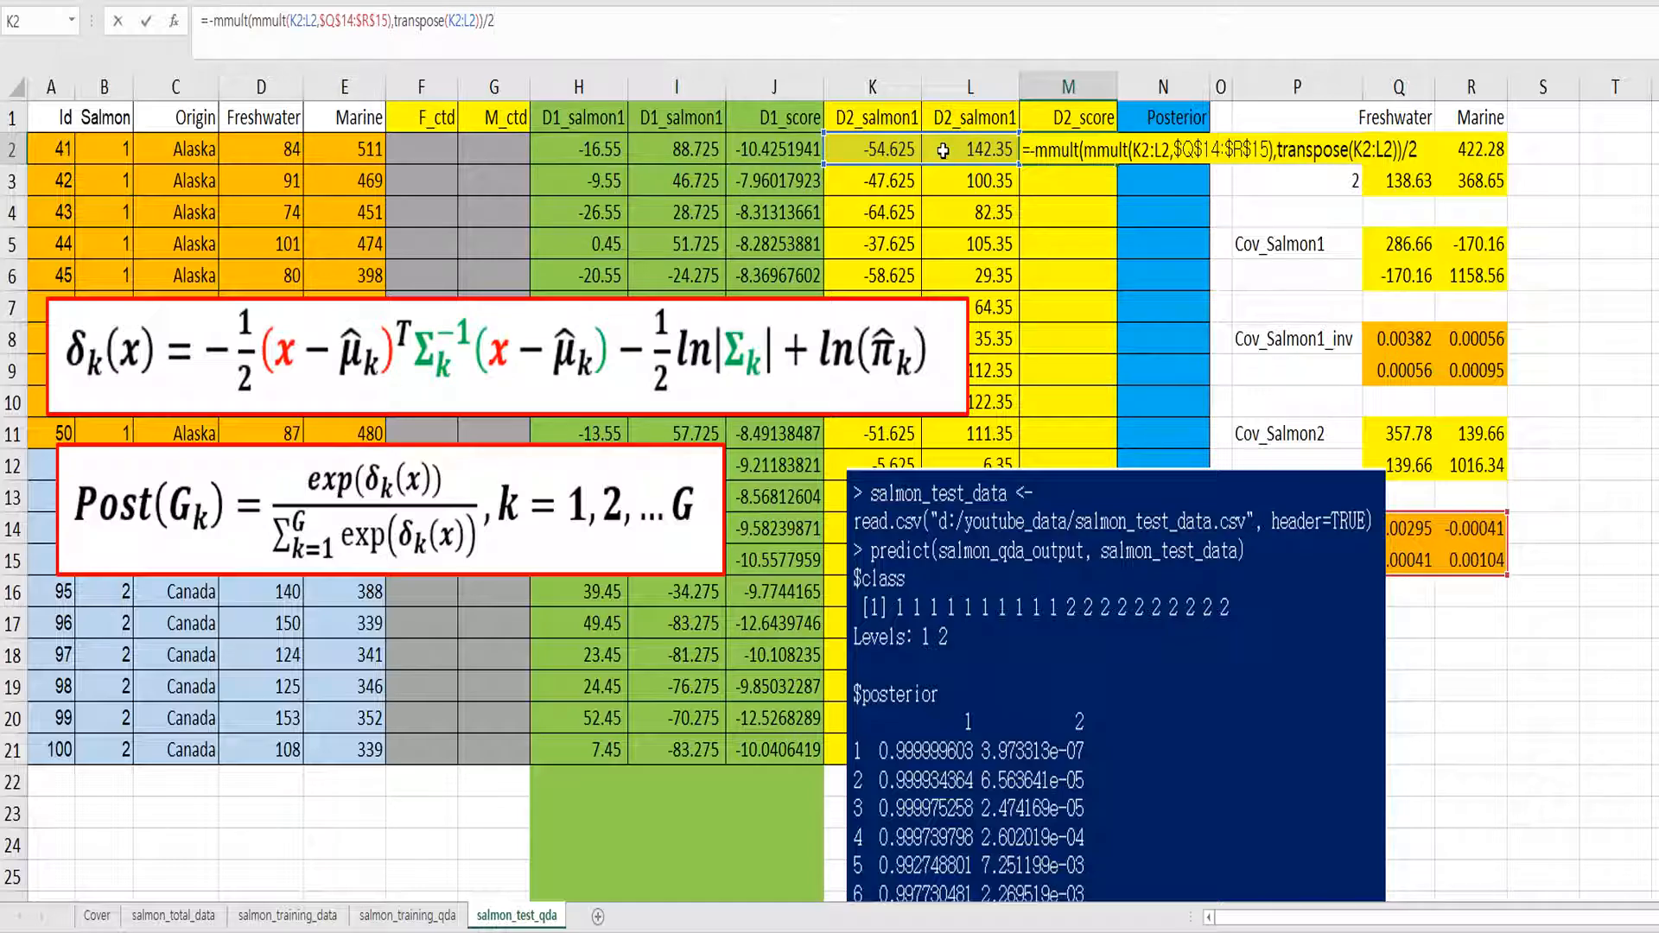
# Extend the M2 formula with -ln(mdeterm($Q$11:$R$12))/2 to subtract half the log determinant of Cov_Salmon2.
pyautogui.write('-ln(mde')
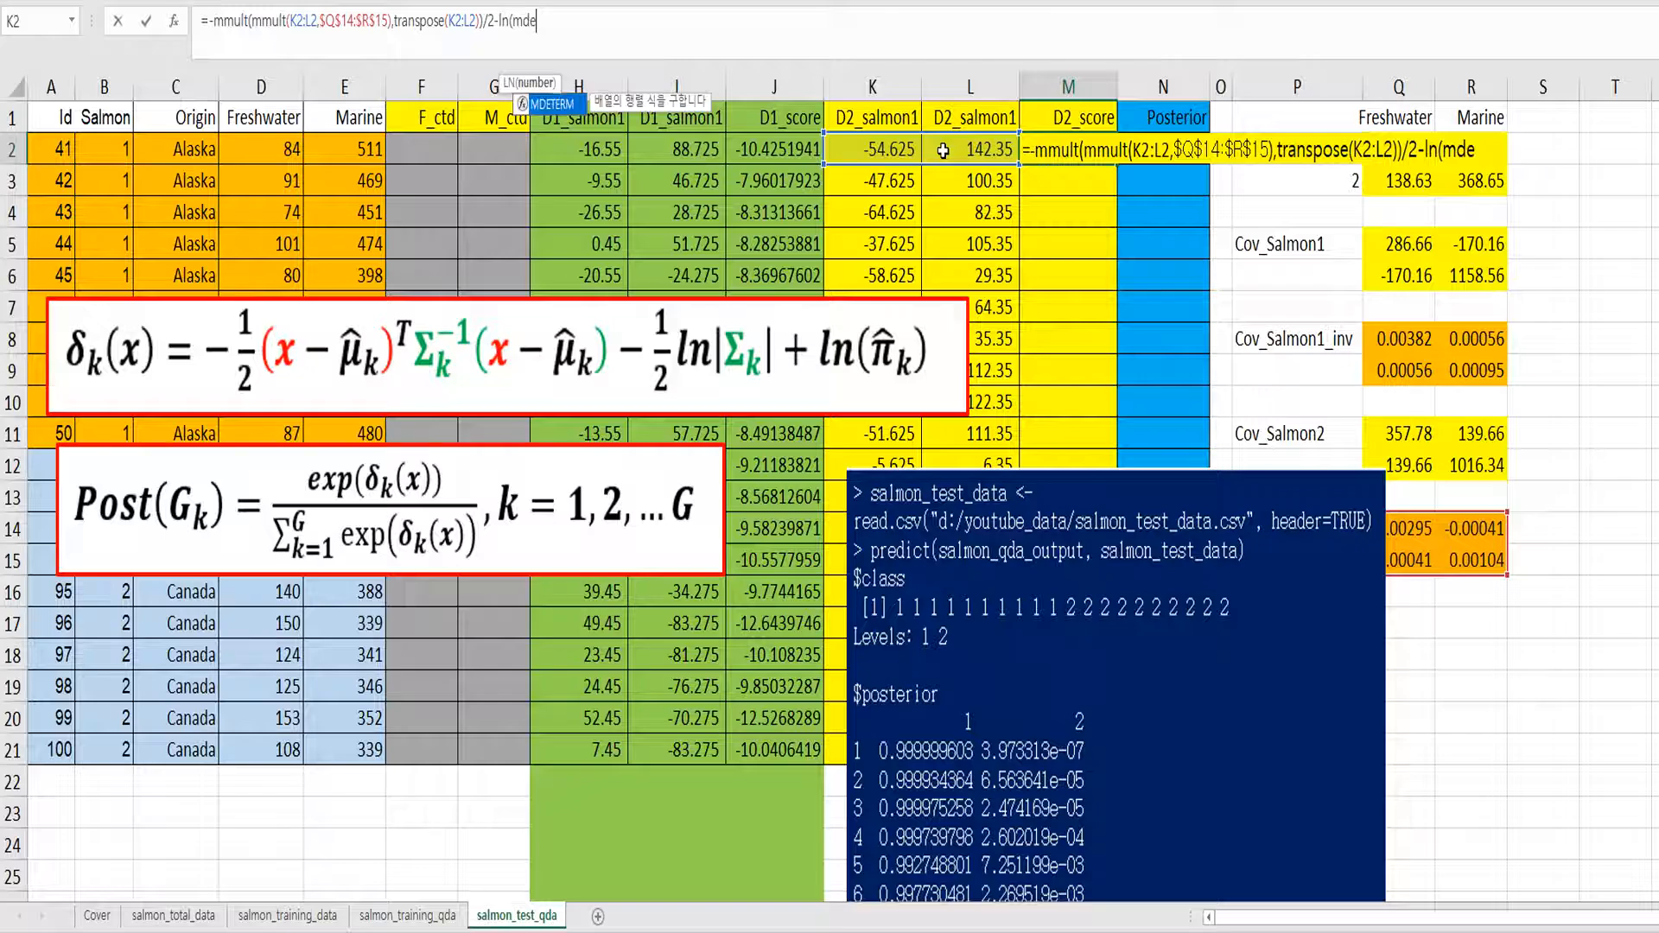
pyautogui.write('term(')
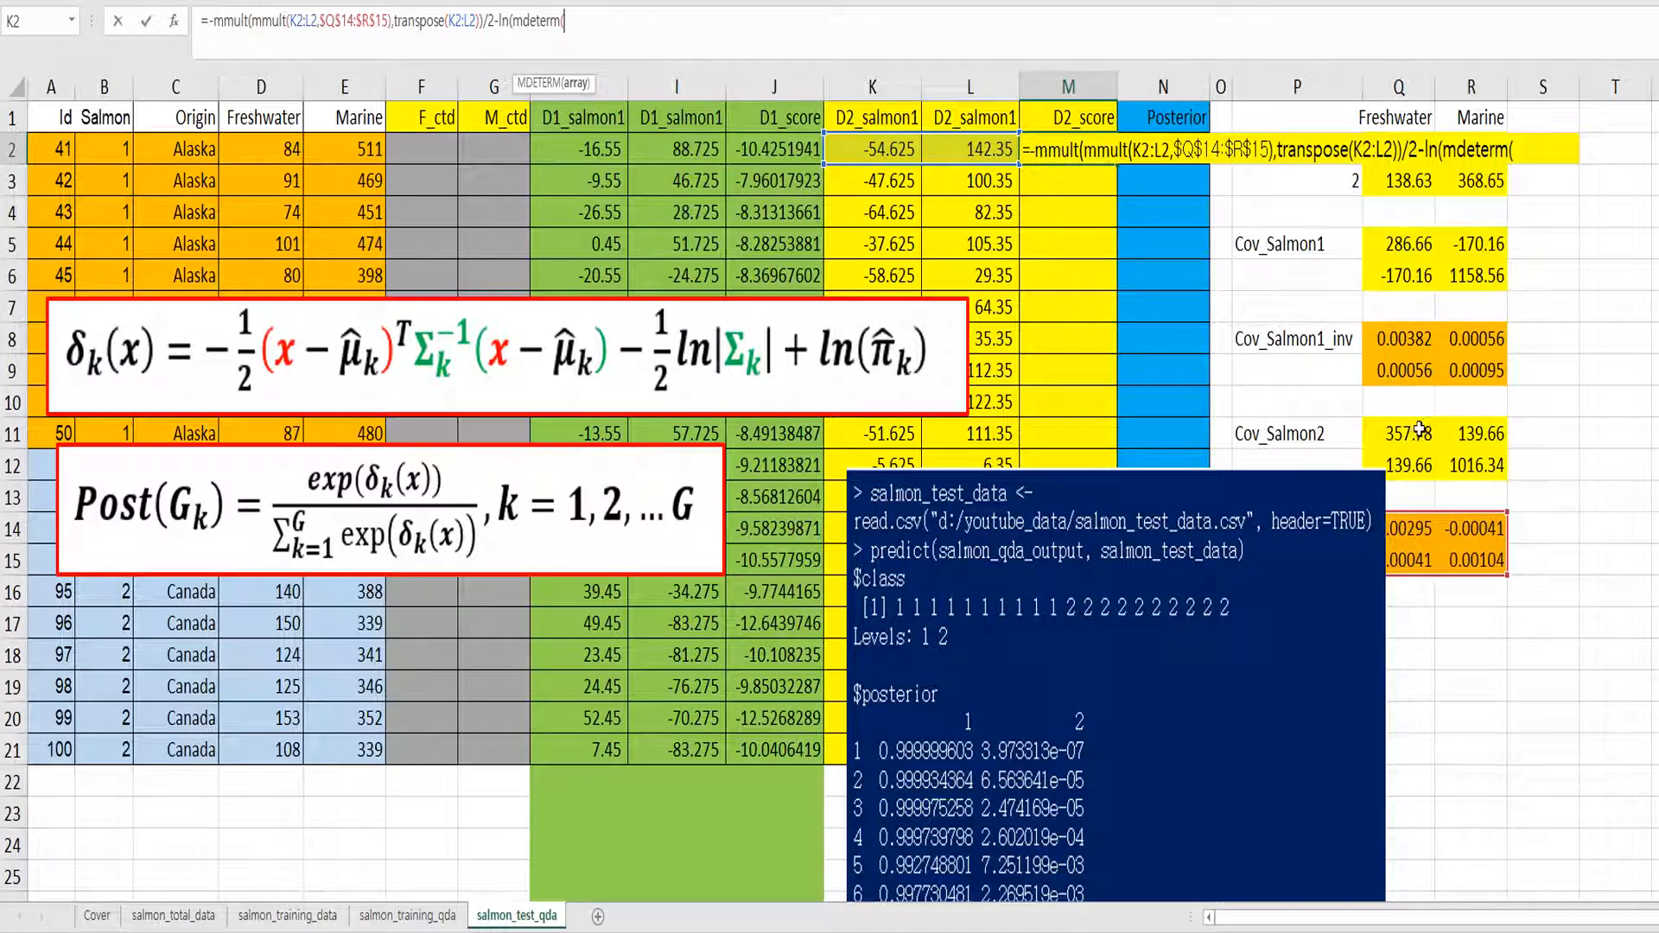
pyautogui.moveTo(1417, 434); pyautogui.dragTo(1440, 456)
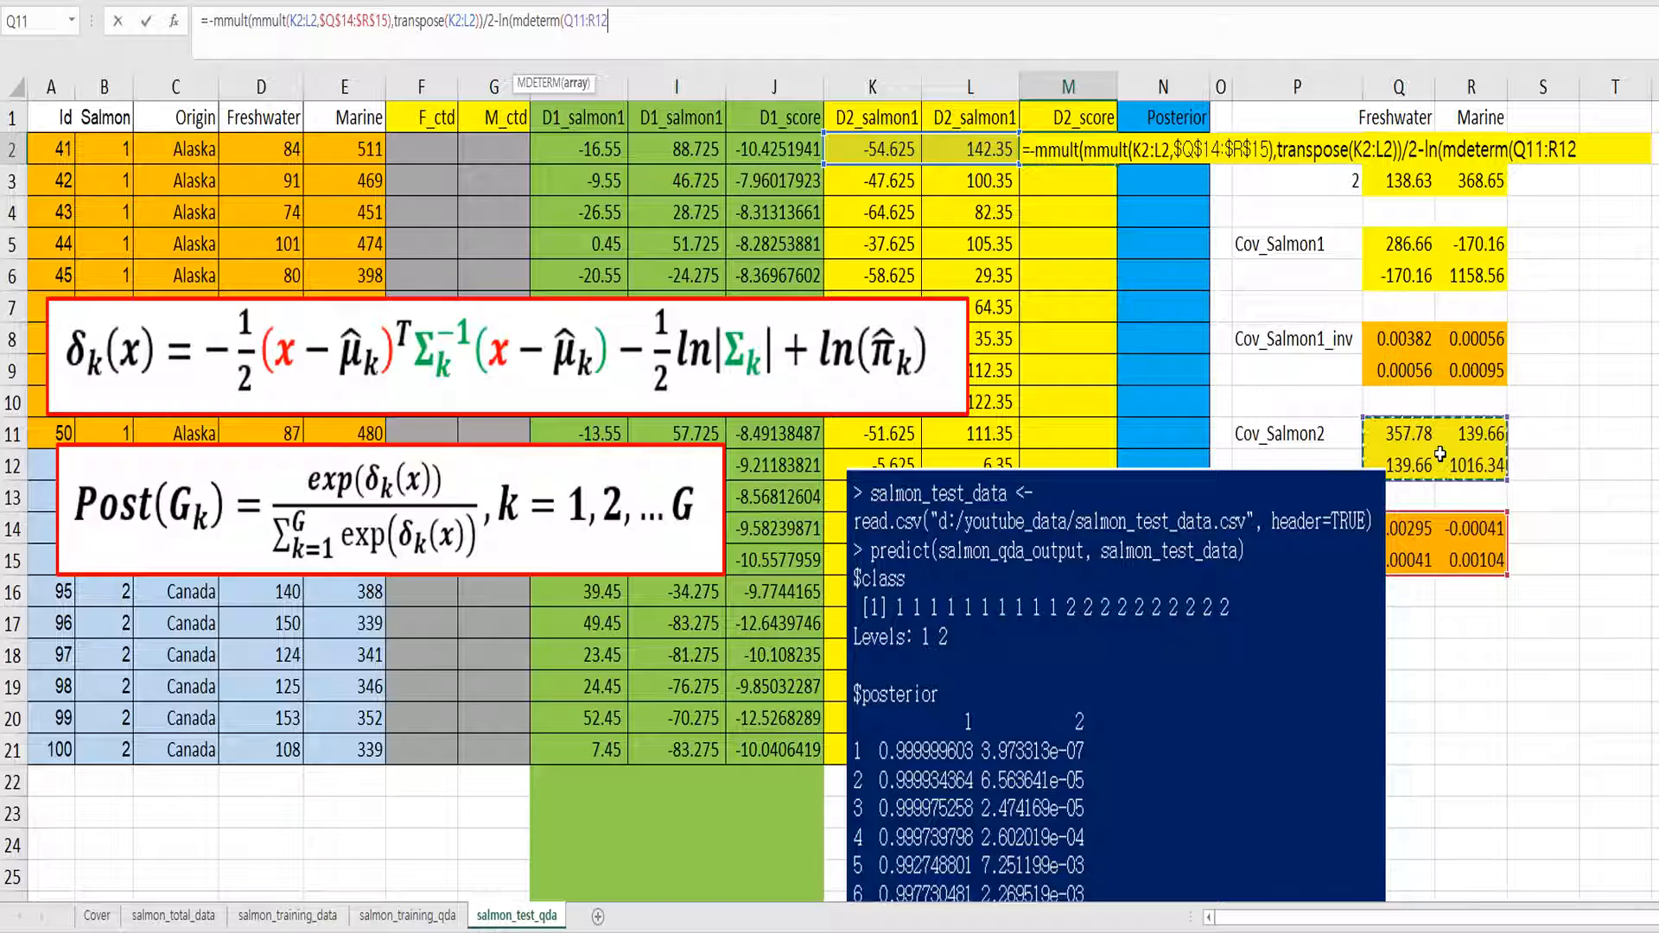
pyautogui.press('F4')
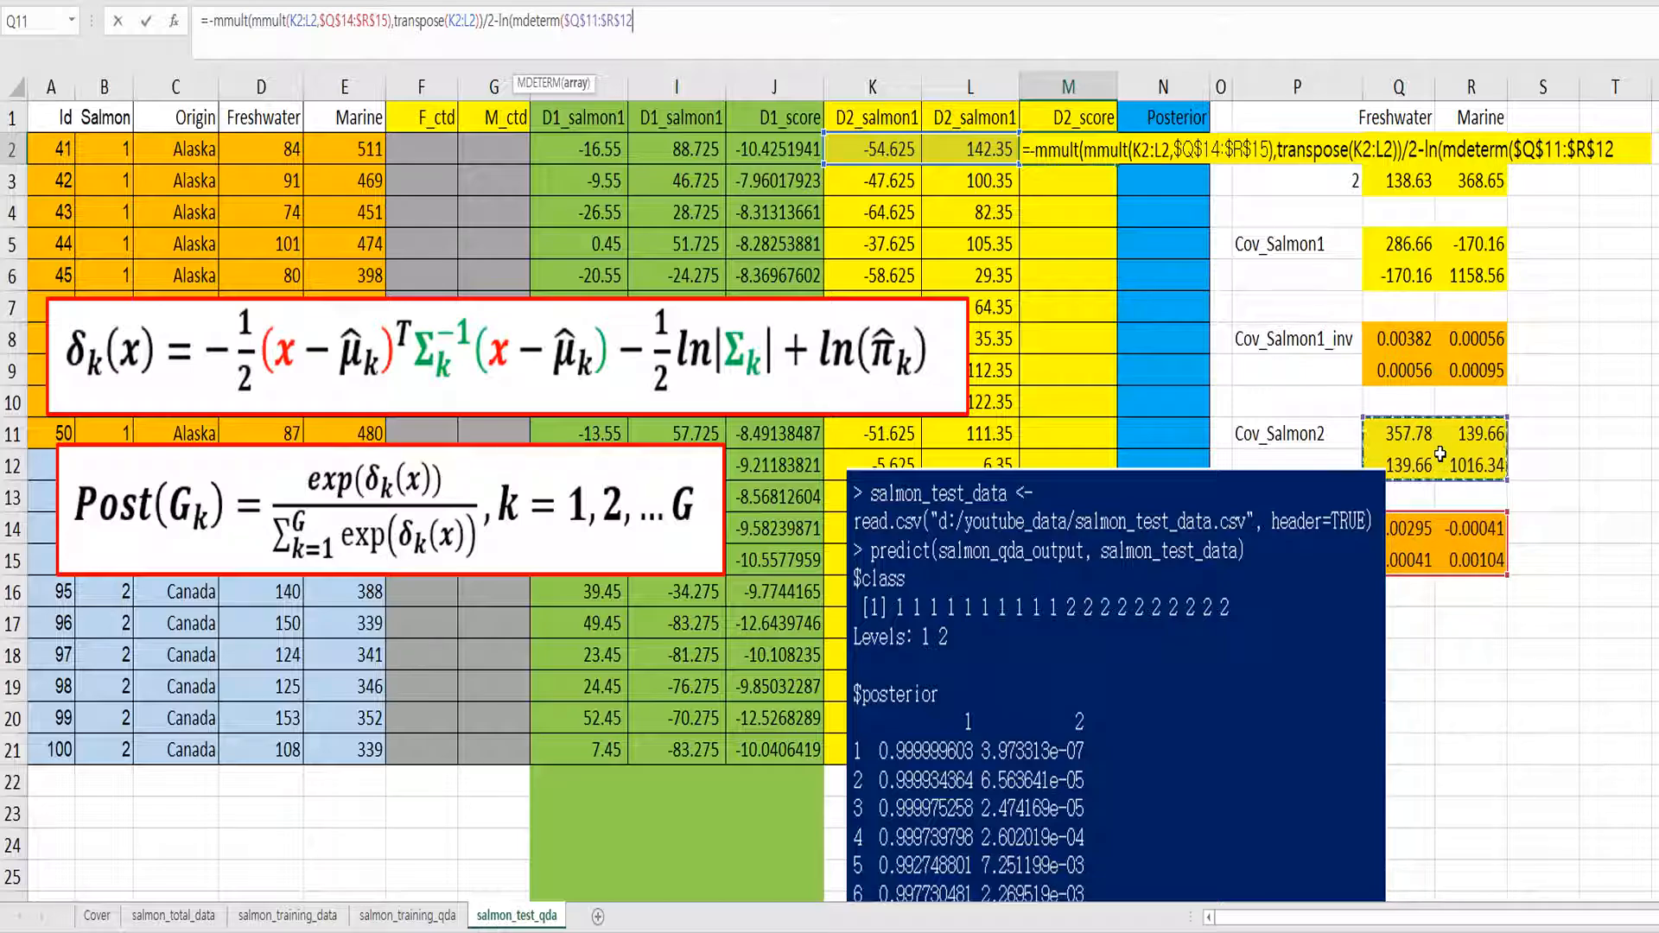
pyautogui.write('))/2+')
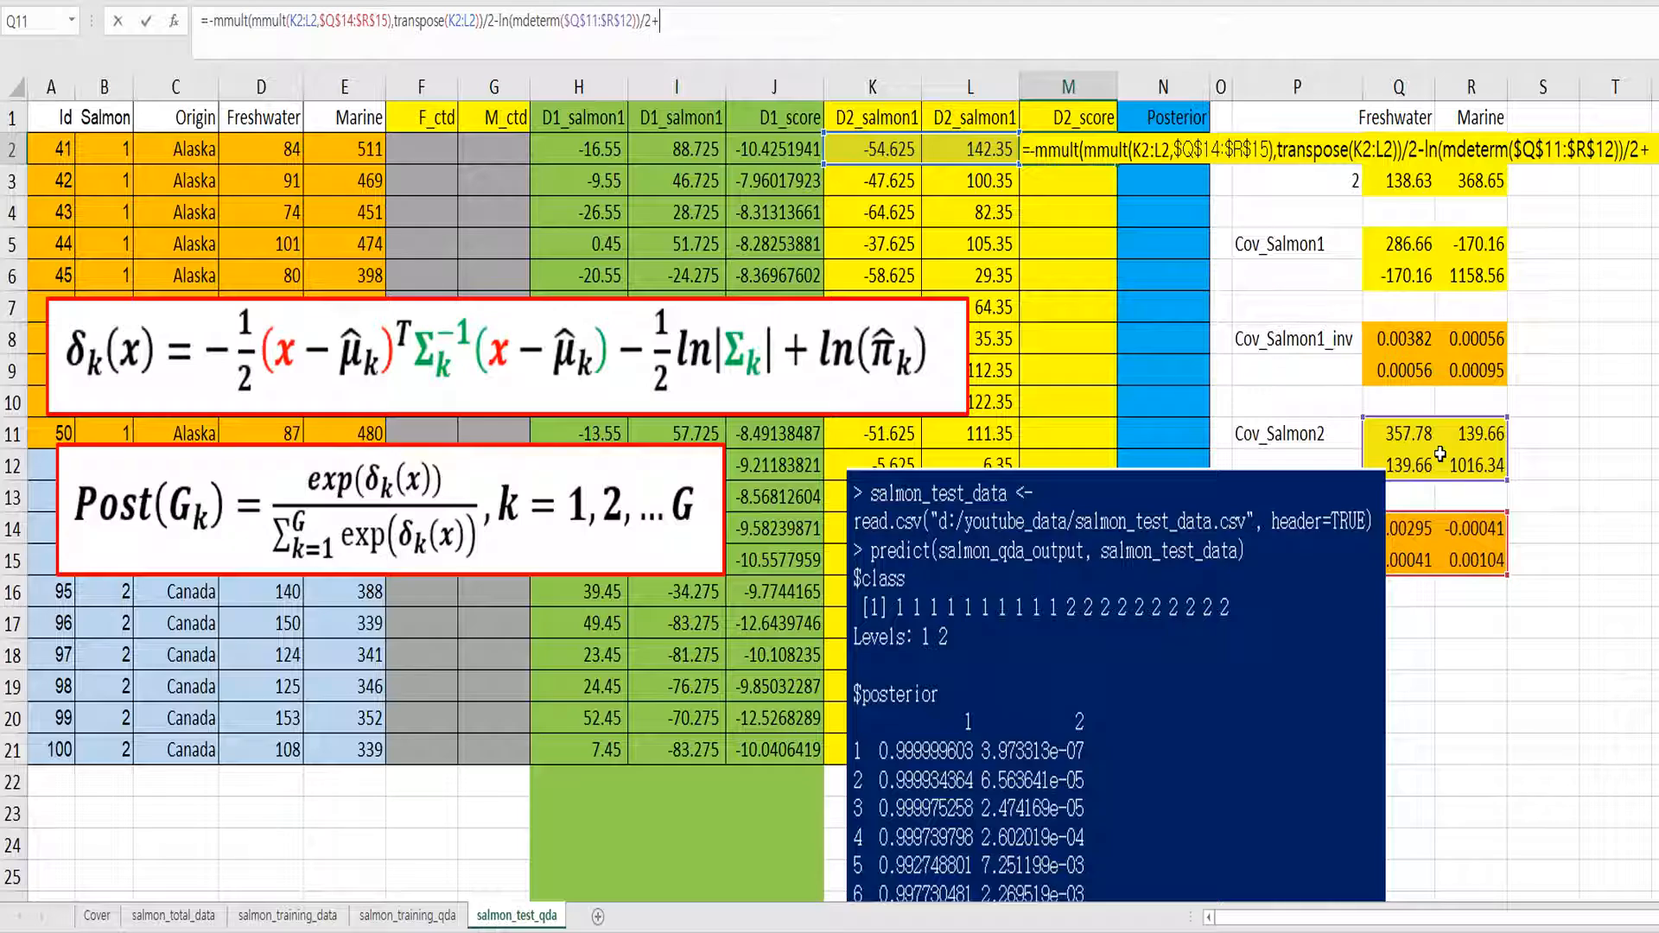
# Add the ln(0.5) prior term to M2, enter it as an array formula, and copy it down to row 21.
pyautogui.write('ln(')
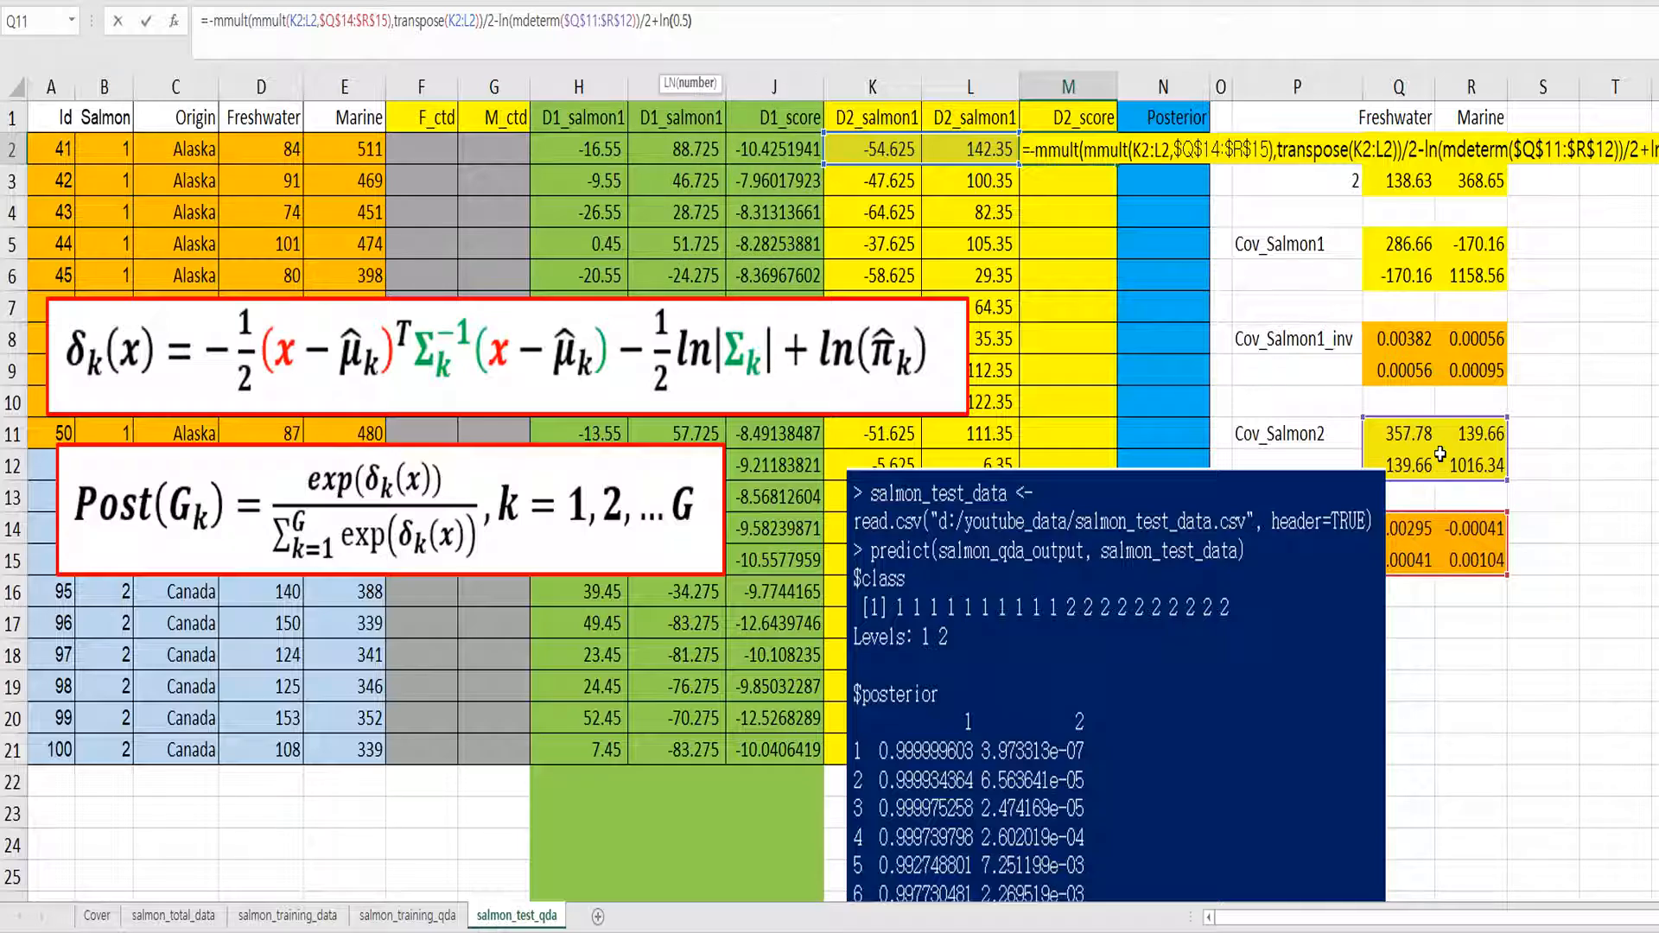
pyautogui.write('0.5)')
pyautogui.hotkey('ctrl', 'shift', 'Return')
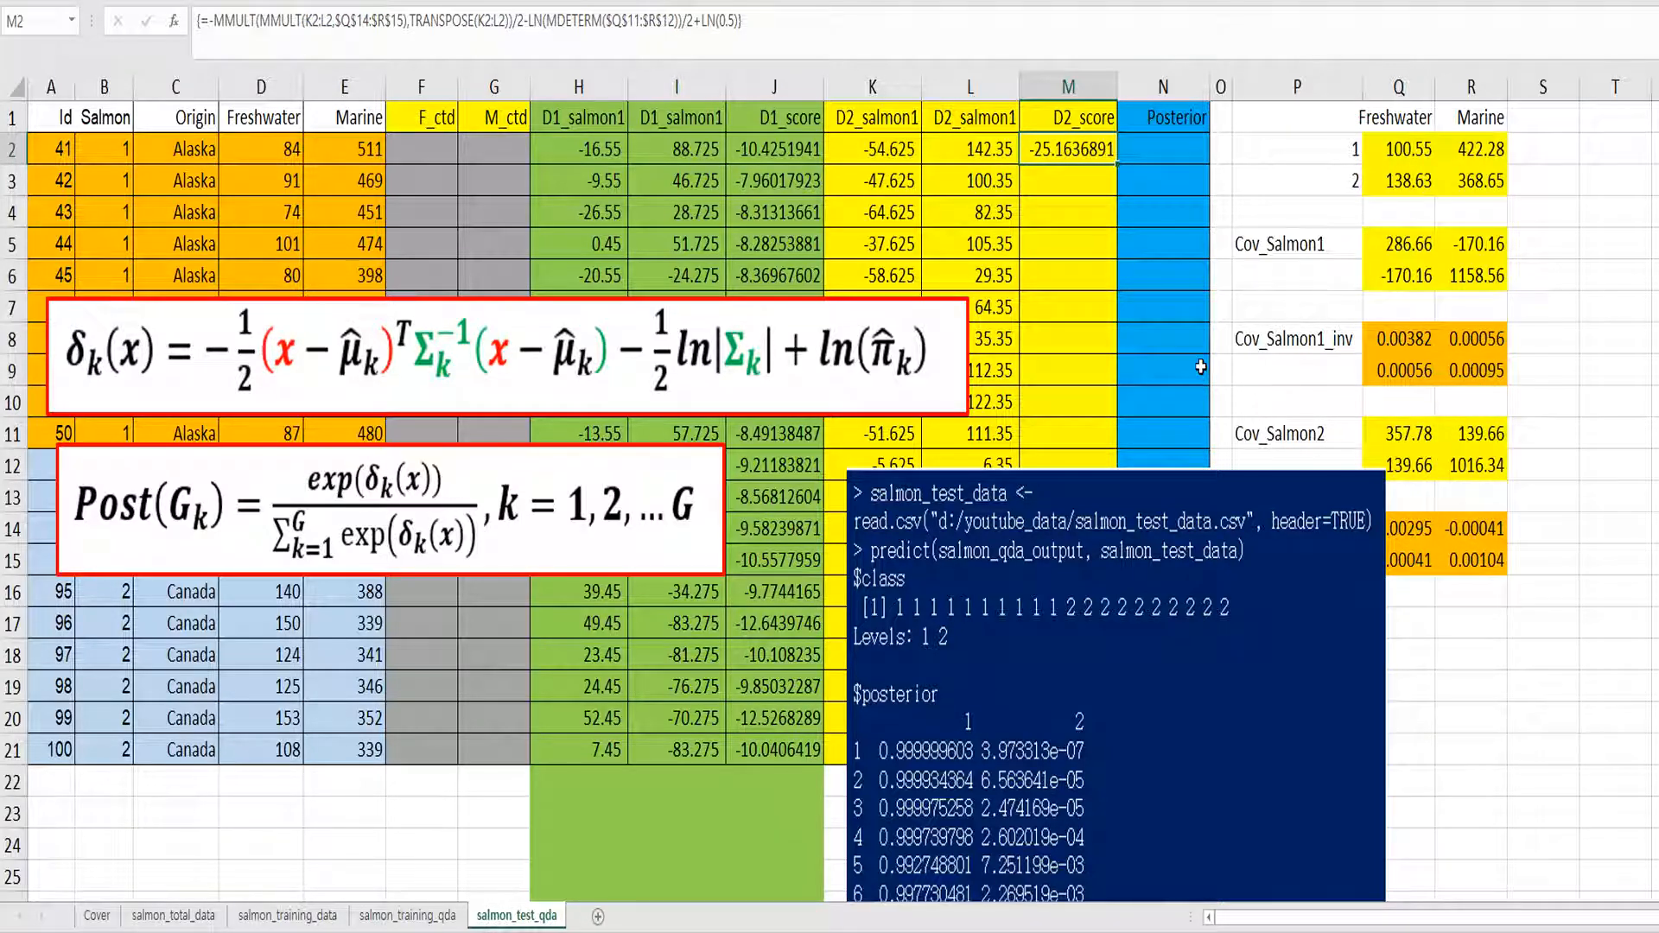
pyautogui.doubleClick(1117, 163)
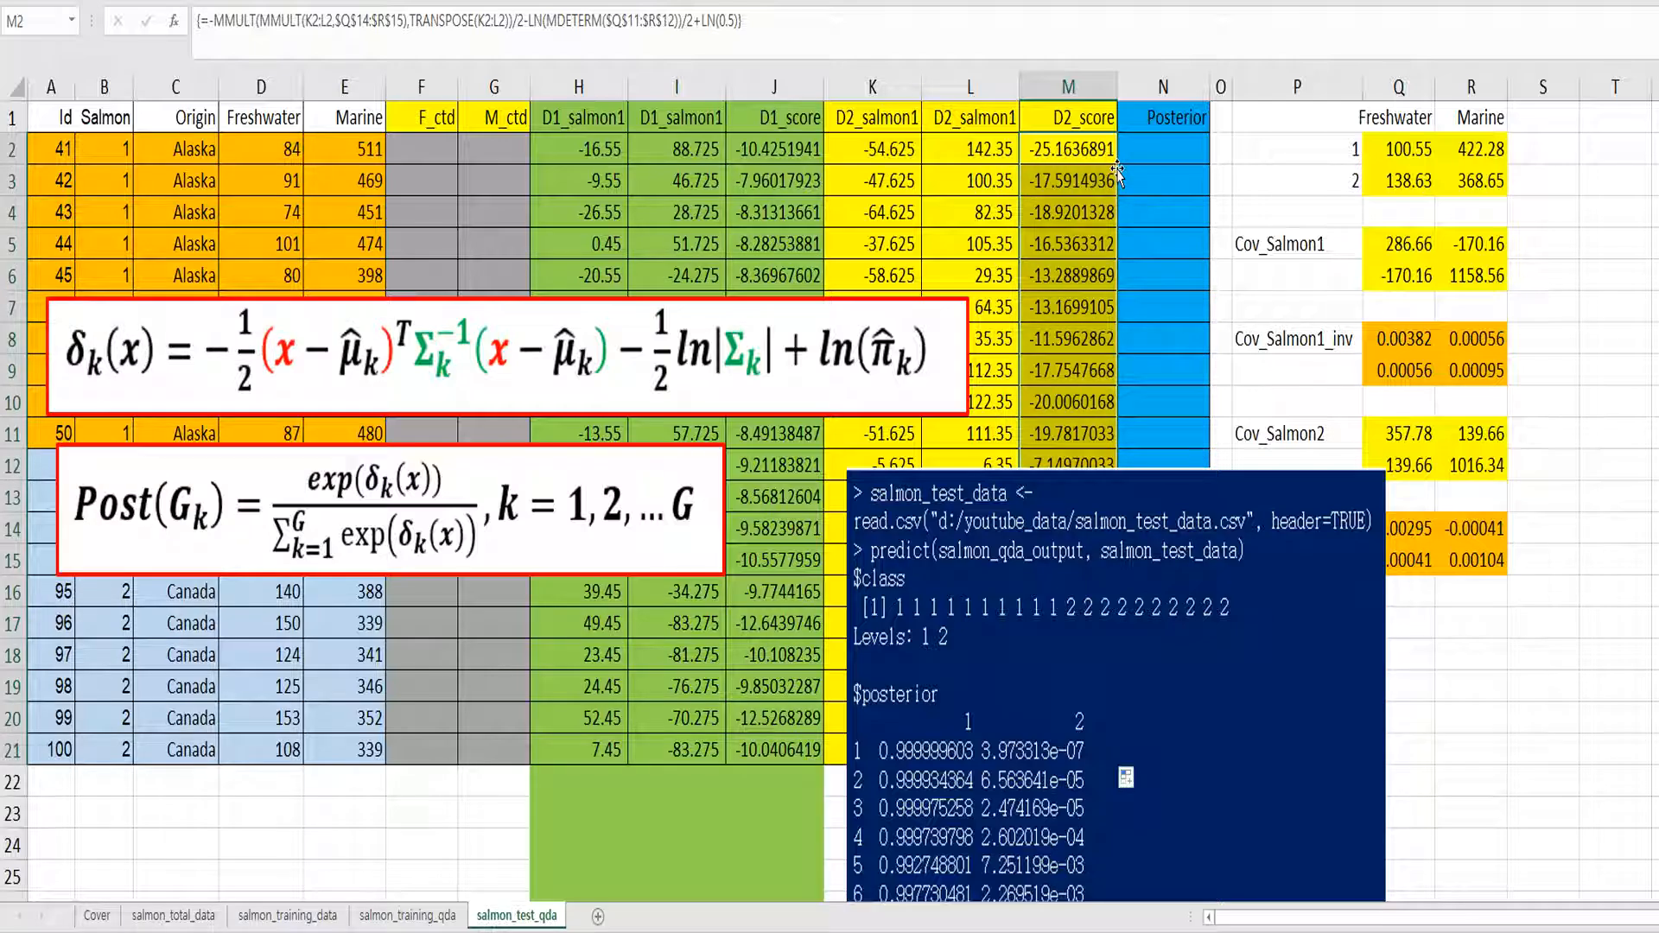
# Move the Post(Gk) formula picture above the discriminant score formula picture and shift the score formula slightly lower so both are readable.
pyautogui.click(1139, 159)
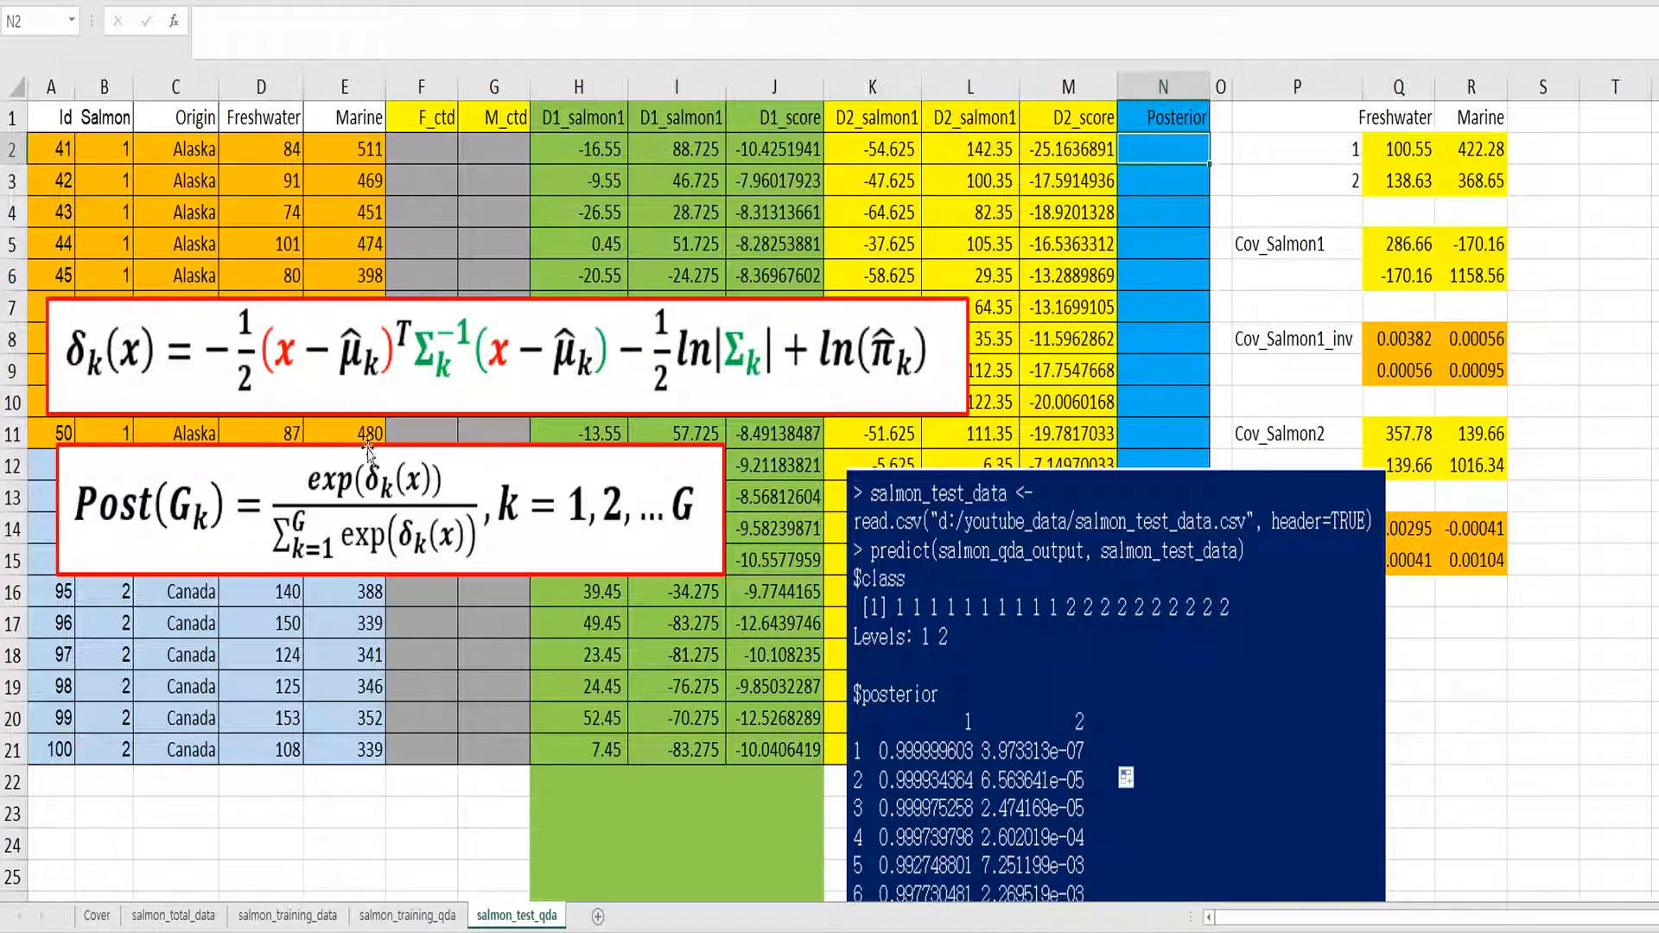
pyautogui.moveTo(341, 484); pyautogui.dragTo(582, 195)
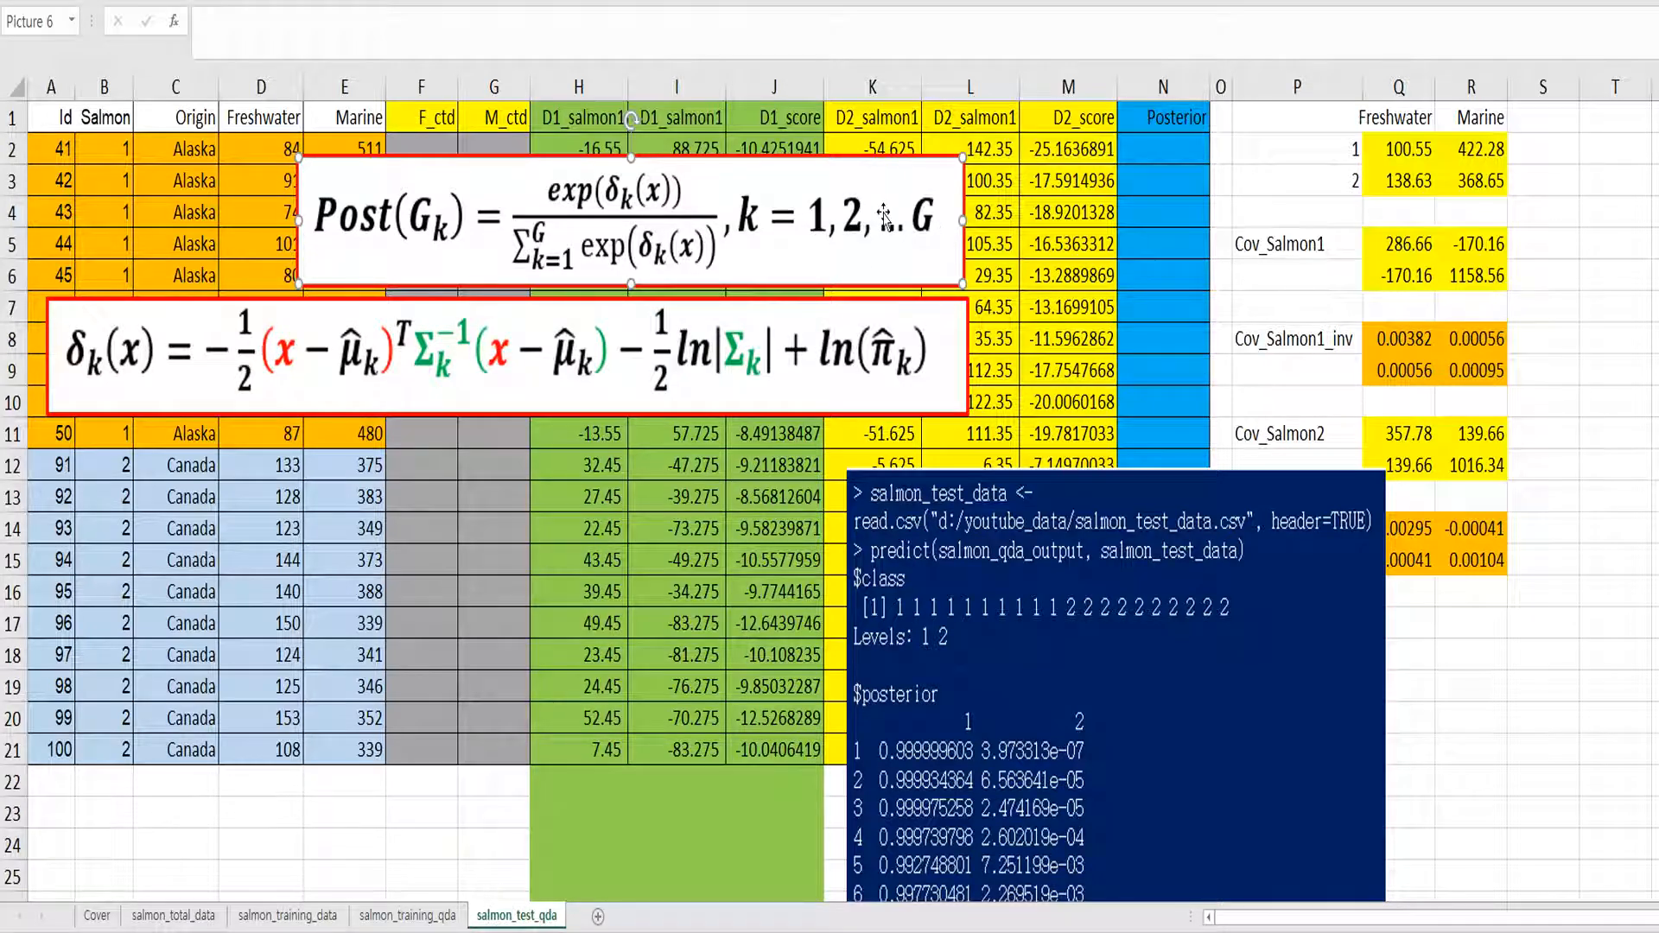
pyautogui.moveTo(885, 214); pyautogui.dragTo(813, 267)
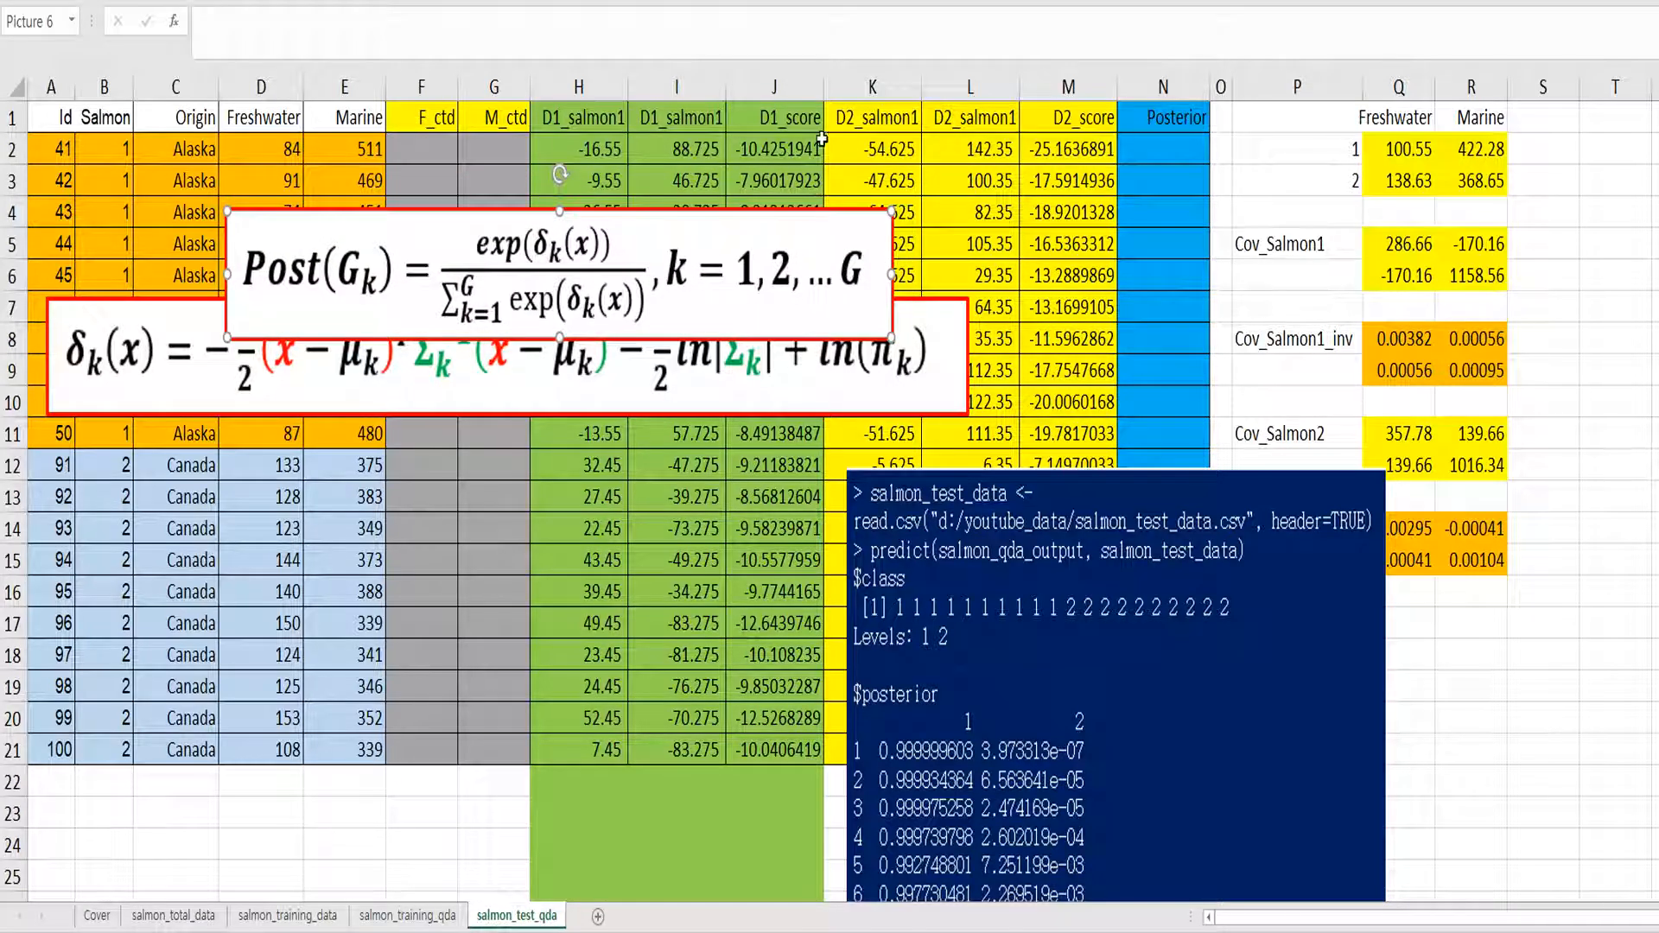
pyautogui.moveTo(804, 363); pyautogui.dragTo(804, 413)
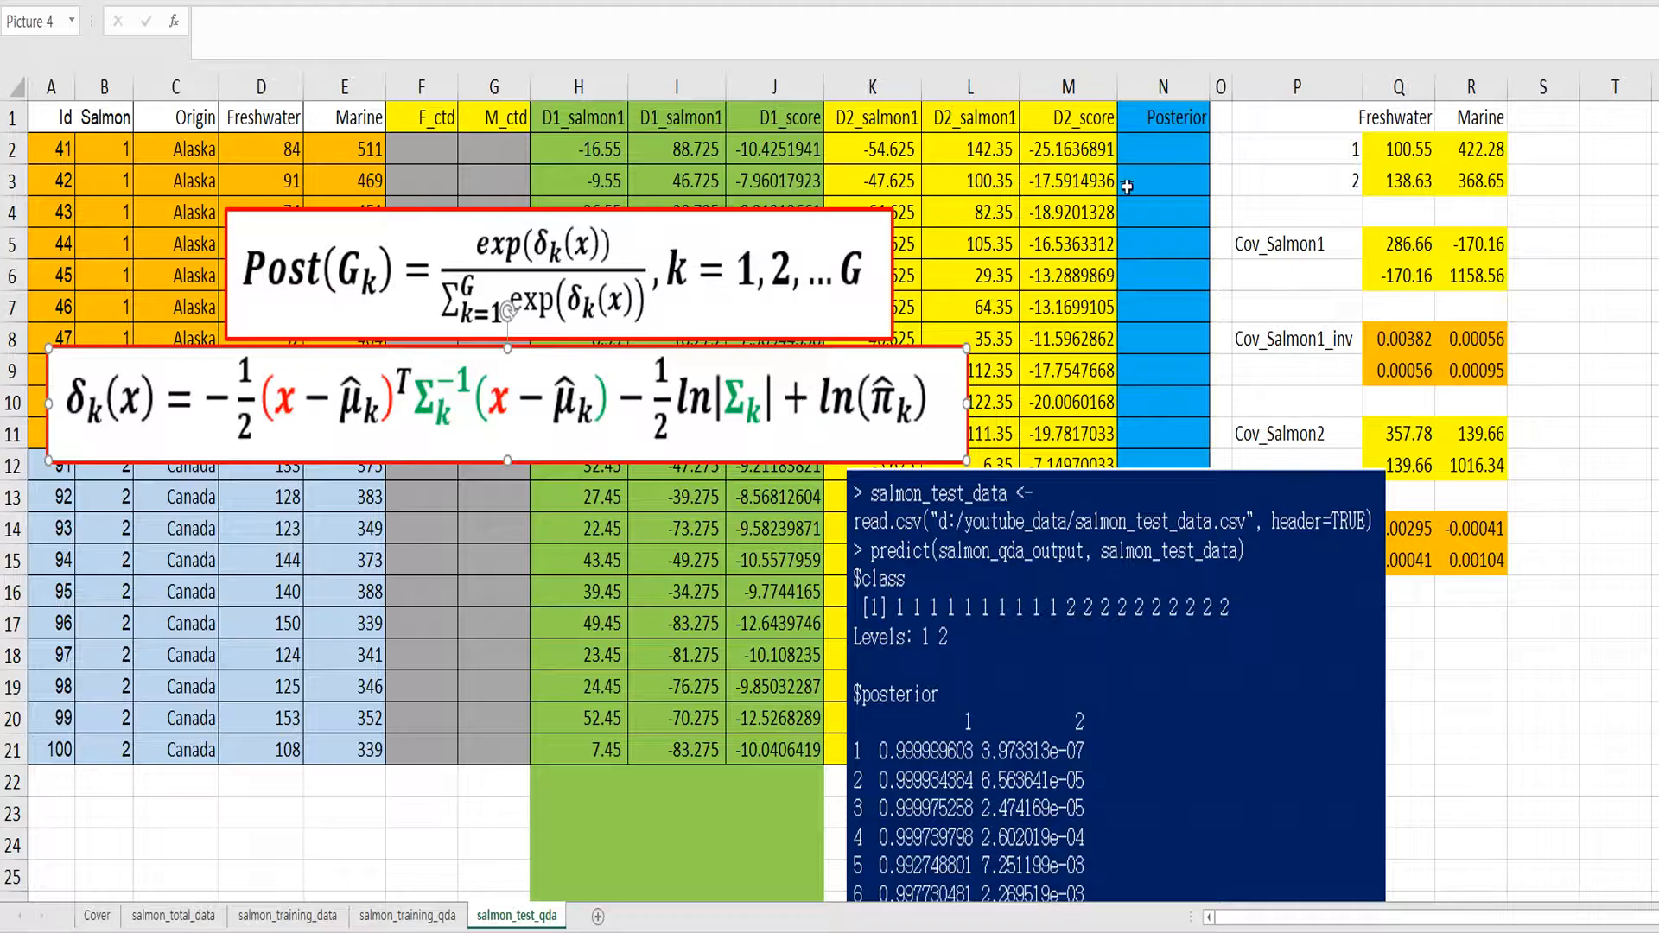
# Begin the Posterior formula in N2 with the numerator =exp(J2), referring to the D1_score.
pyautogui.click(1147, 151)
pyautogui.write('=')
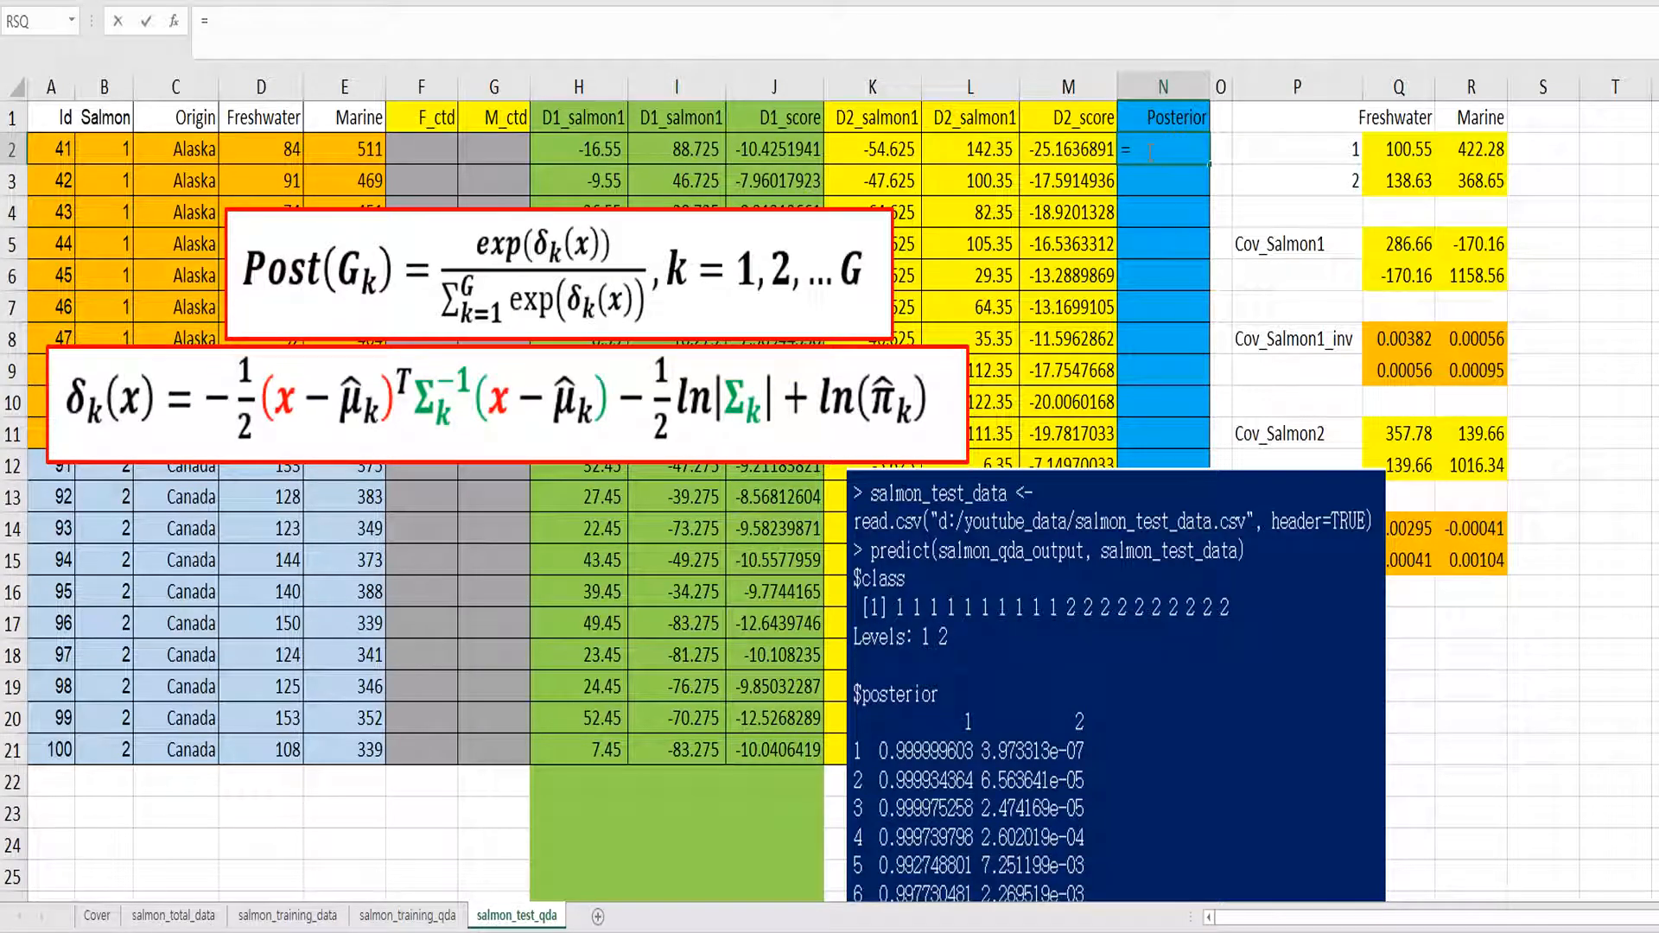
pyautogui.write('exp(')
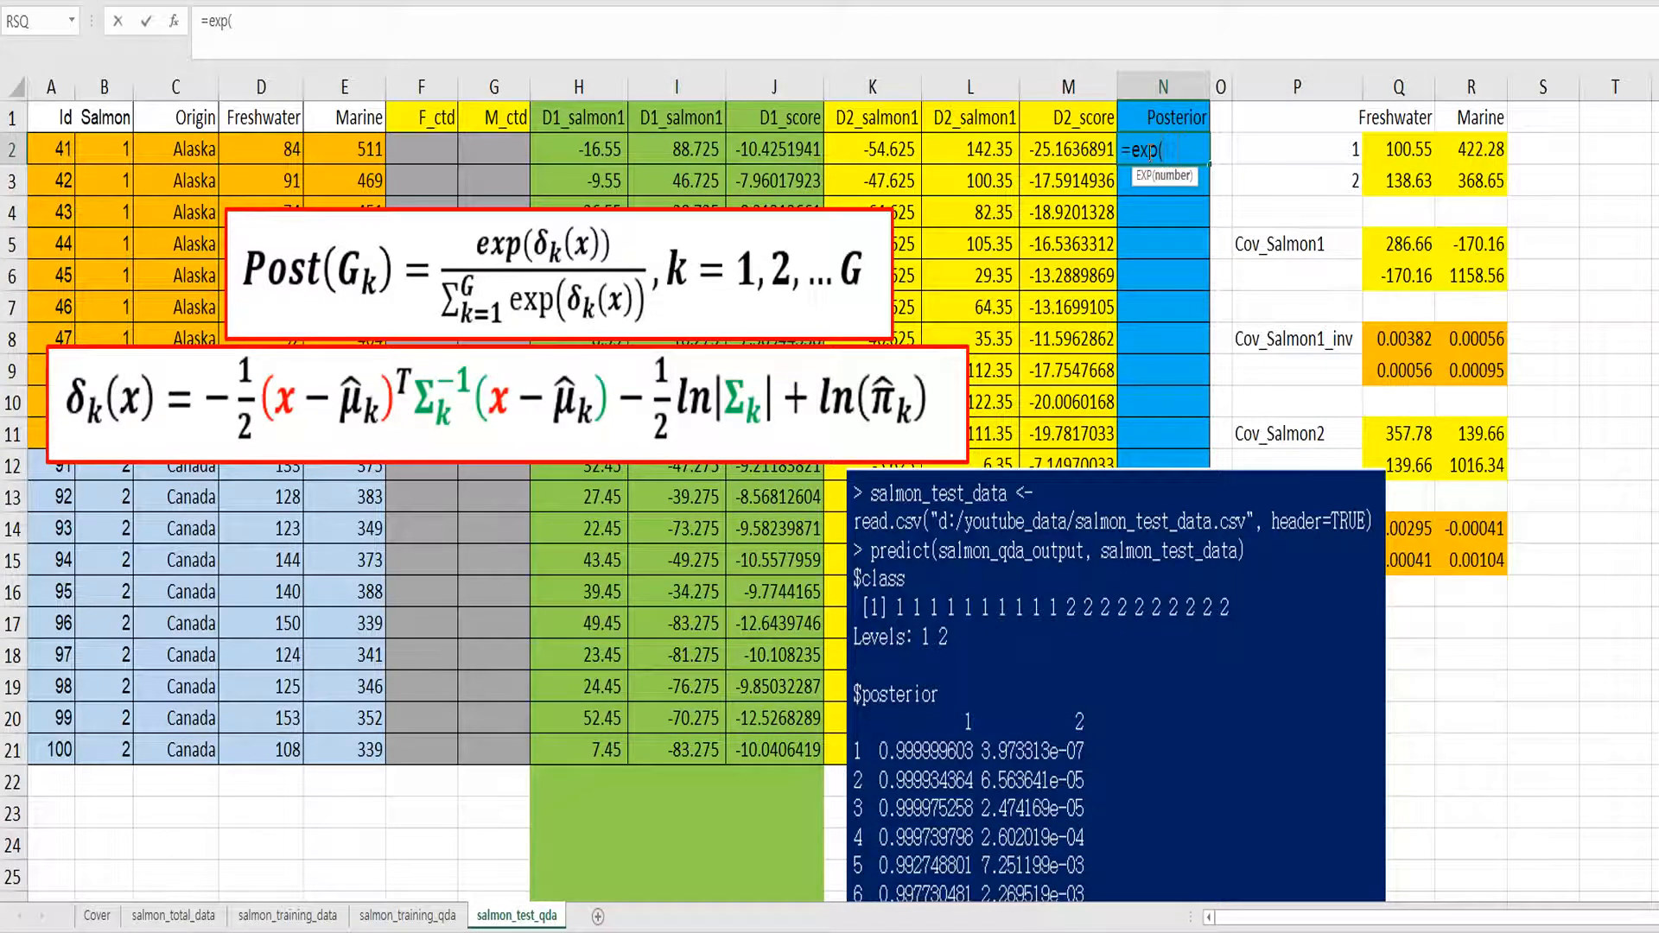
pyautogui.press('Left')
pyautogui.press('Left')
pyautogui.press('Left')
pyautogui.press('Left')
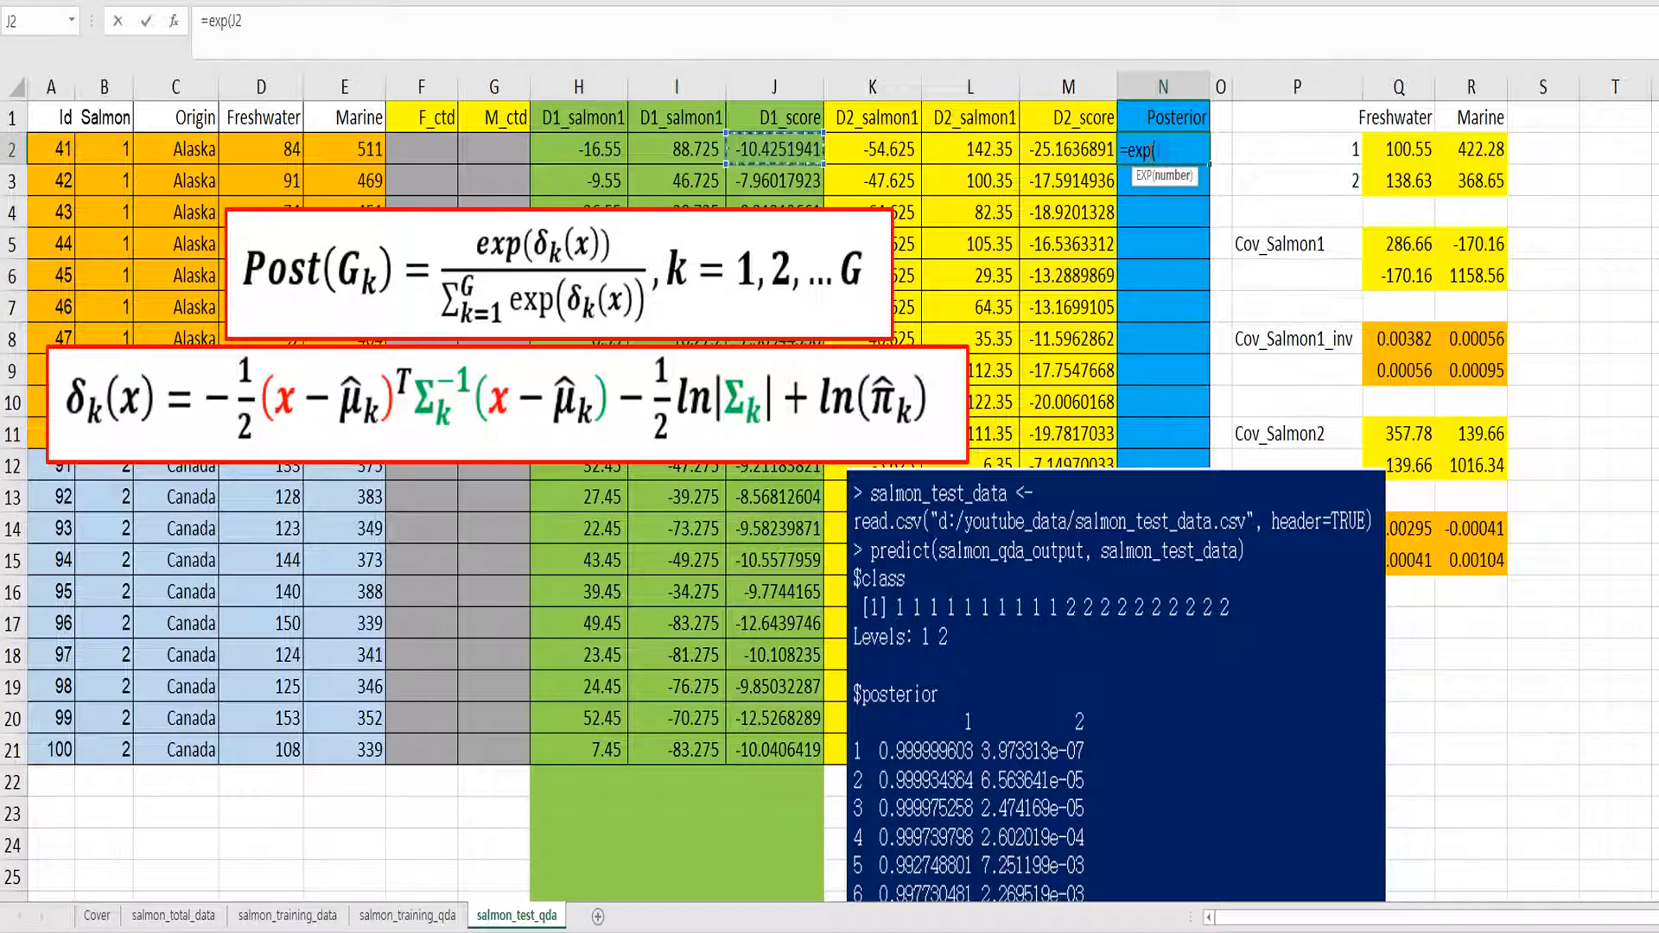
# Divide the N2 numerator by (exp(J2)+exp(M2)) and copy the completed posterior formula down to row 21.
pyautogui.write(')/(')
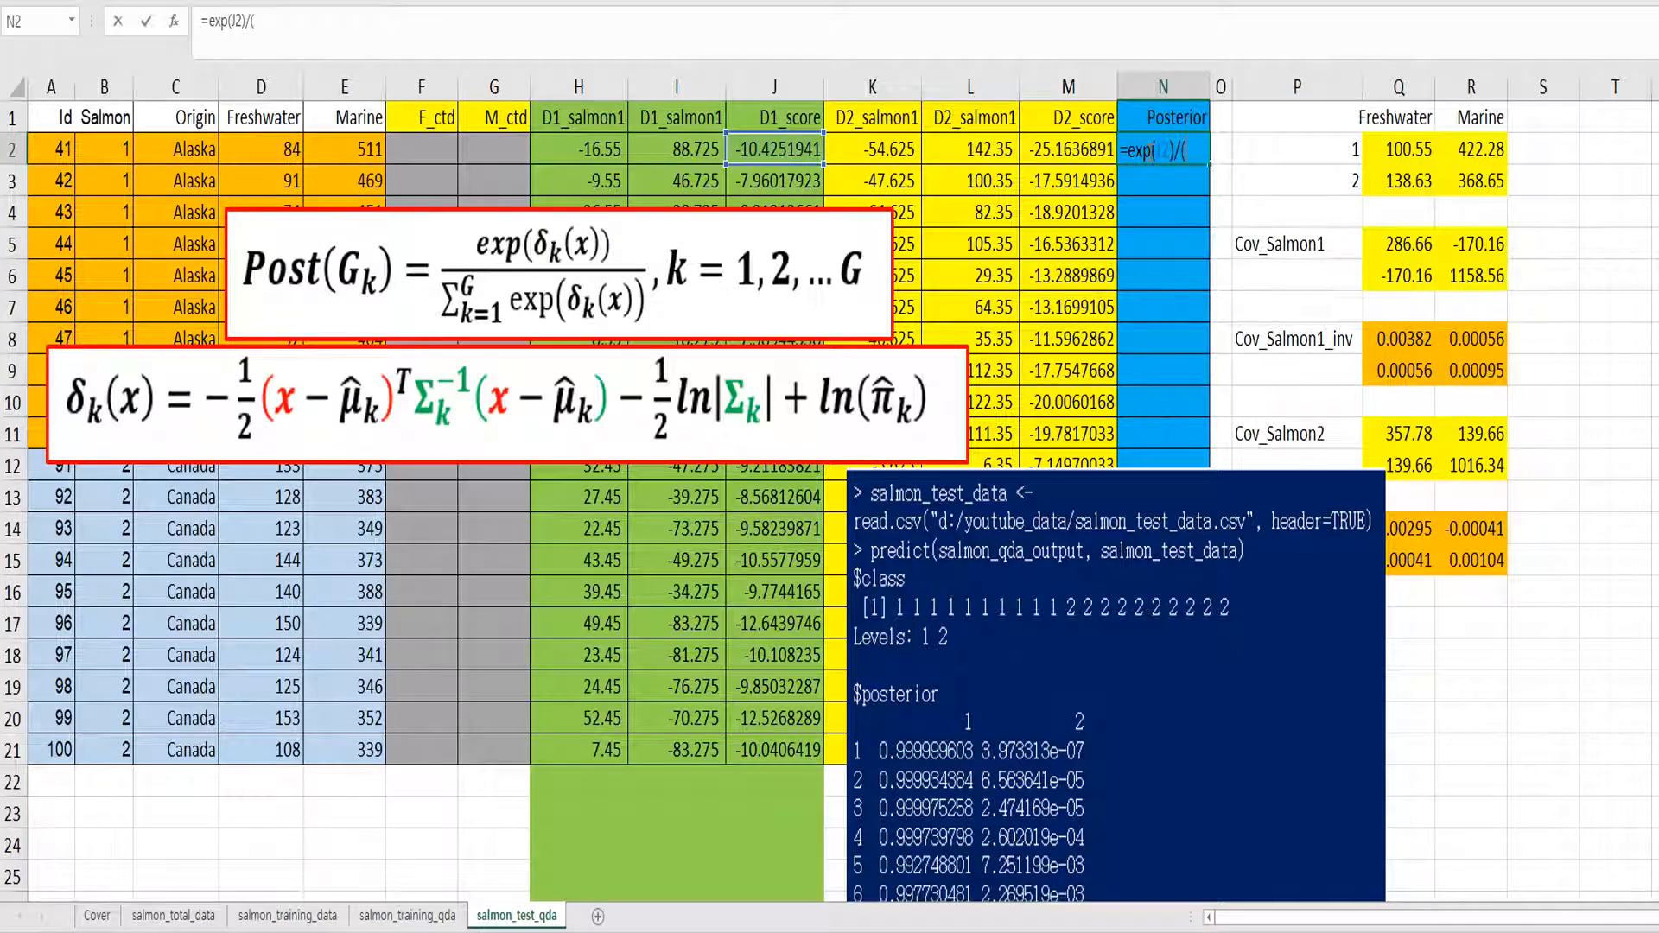
pyautogui.write('exp(')
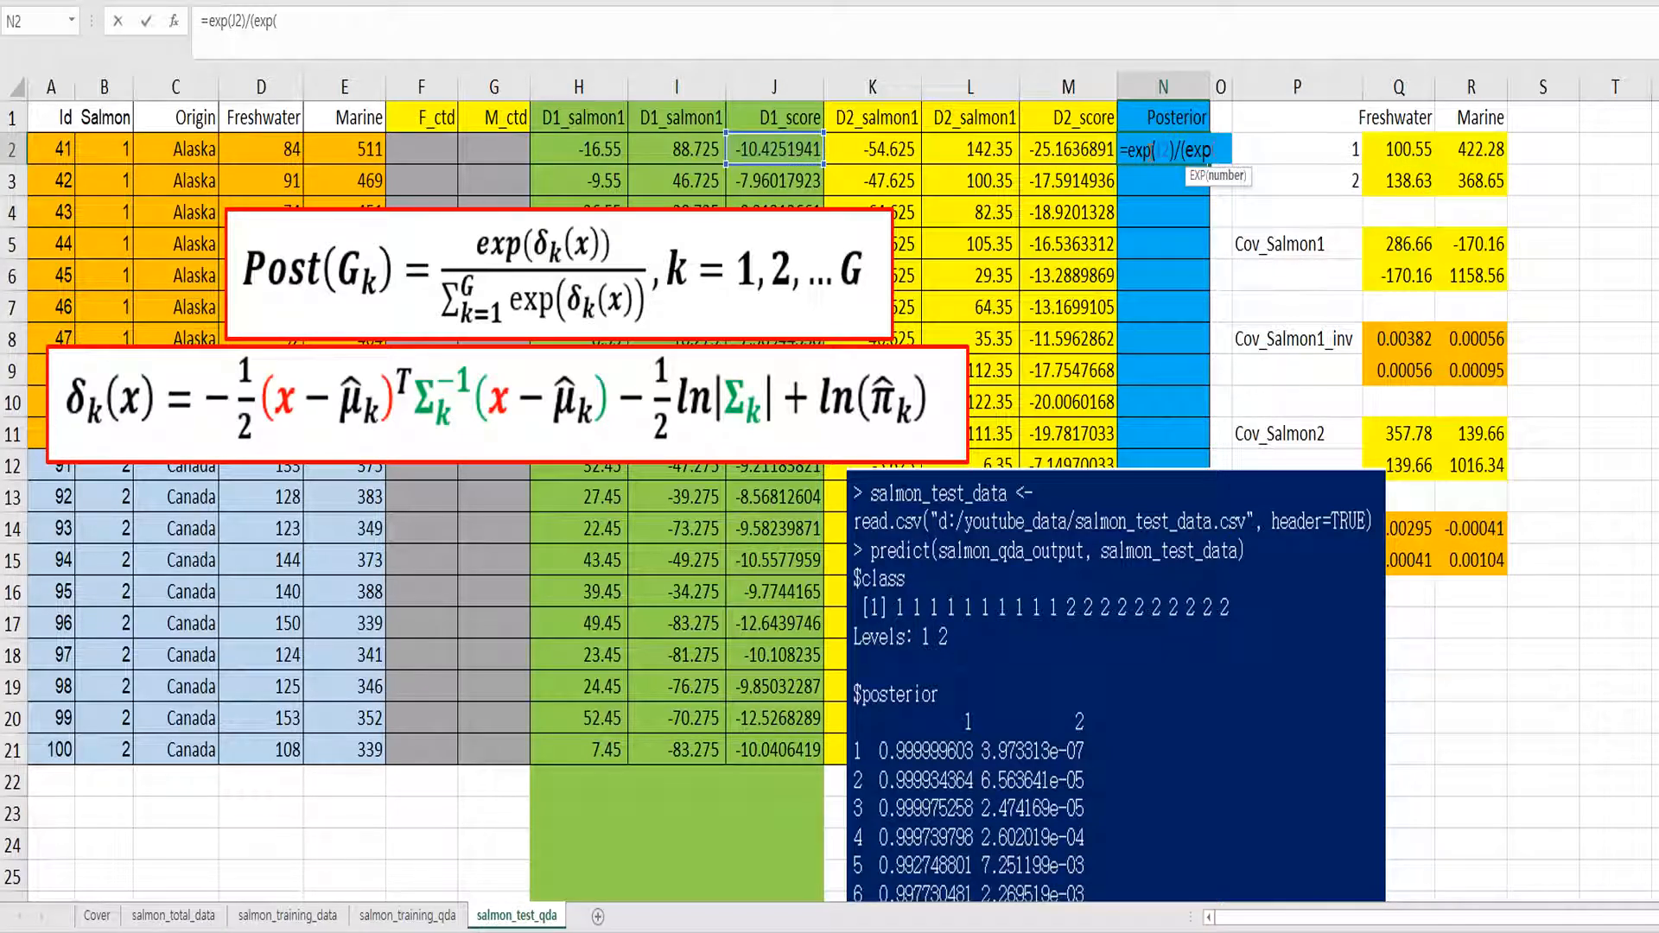
pyautogui.write('j2)')
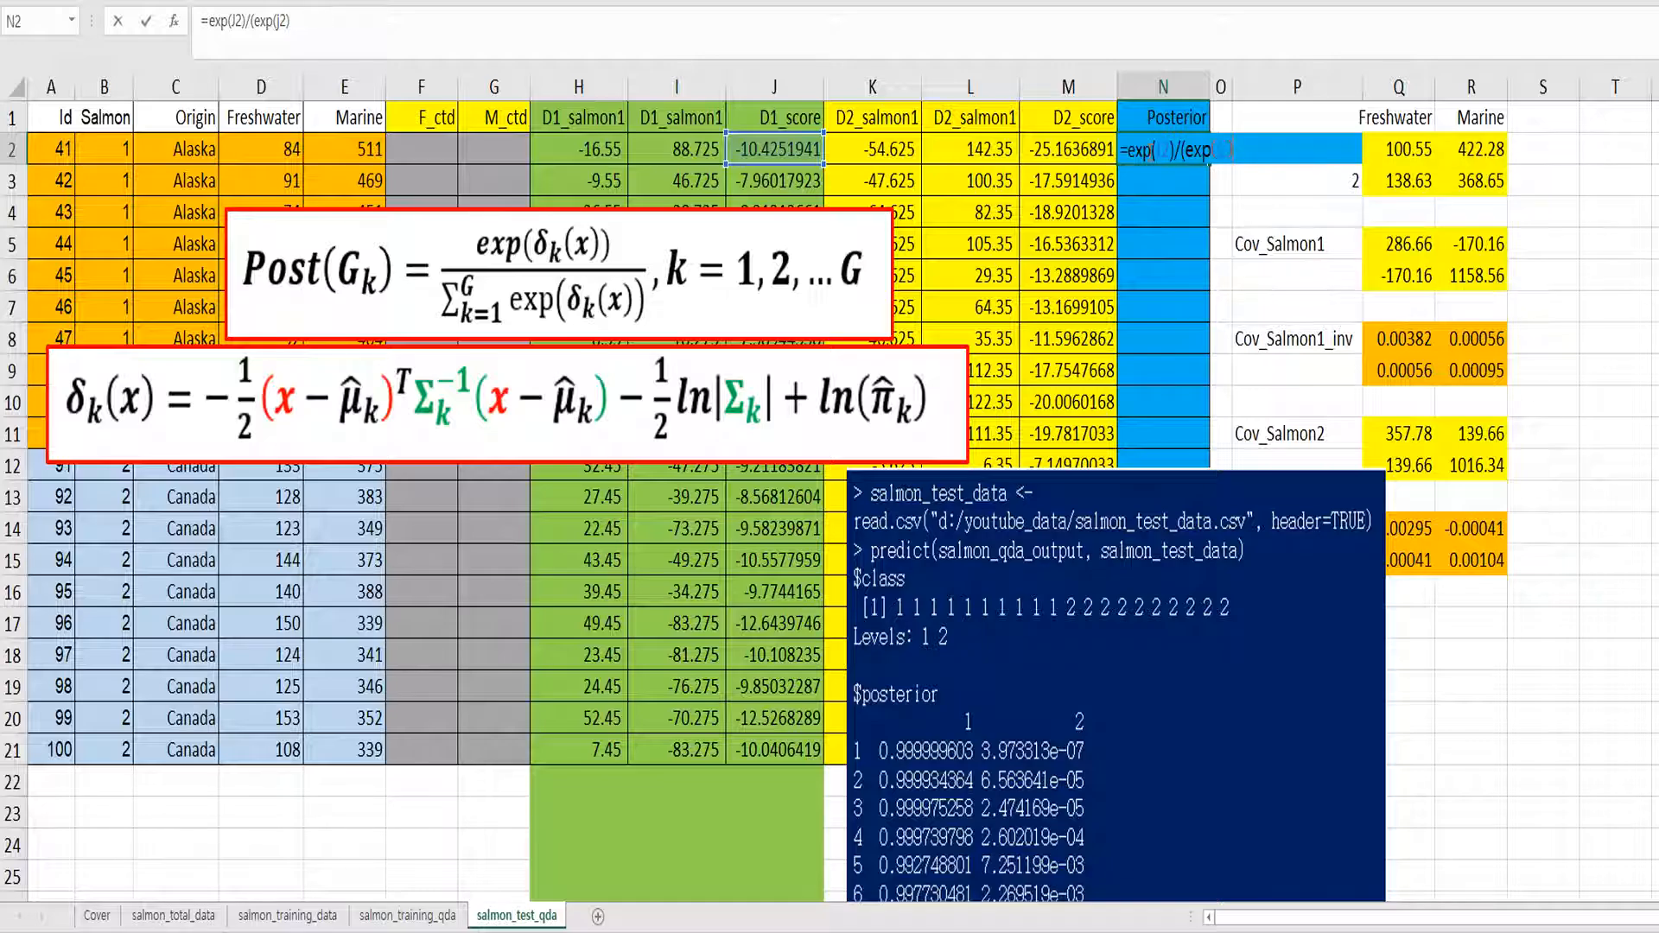
pyautogui.write('+exp(')
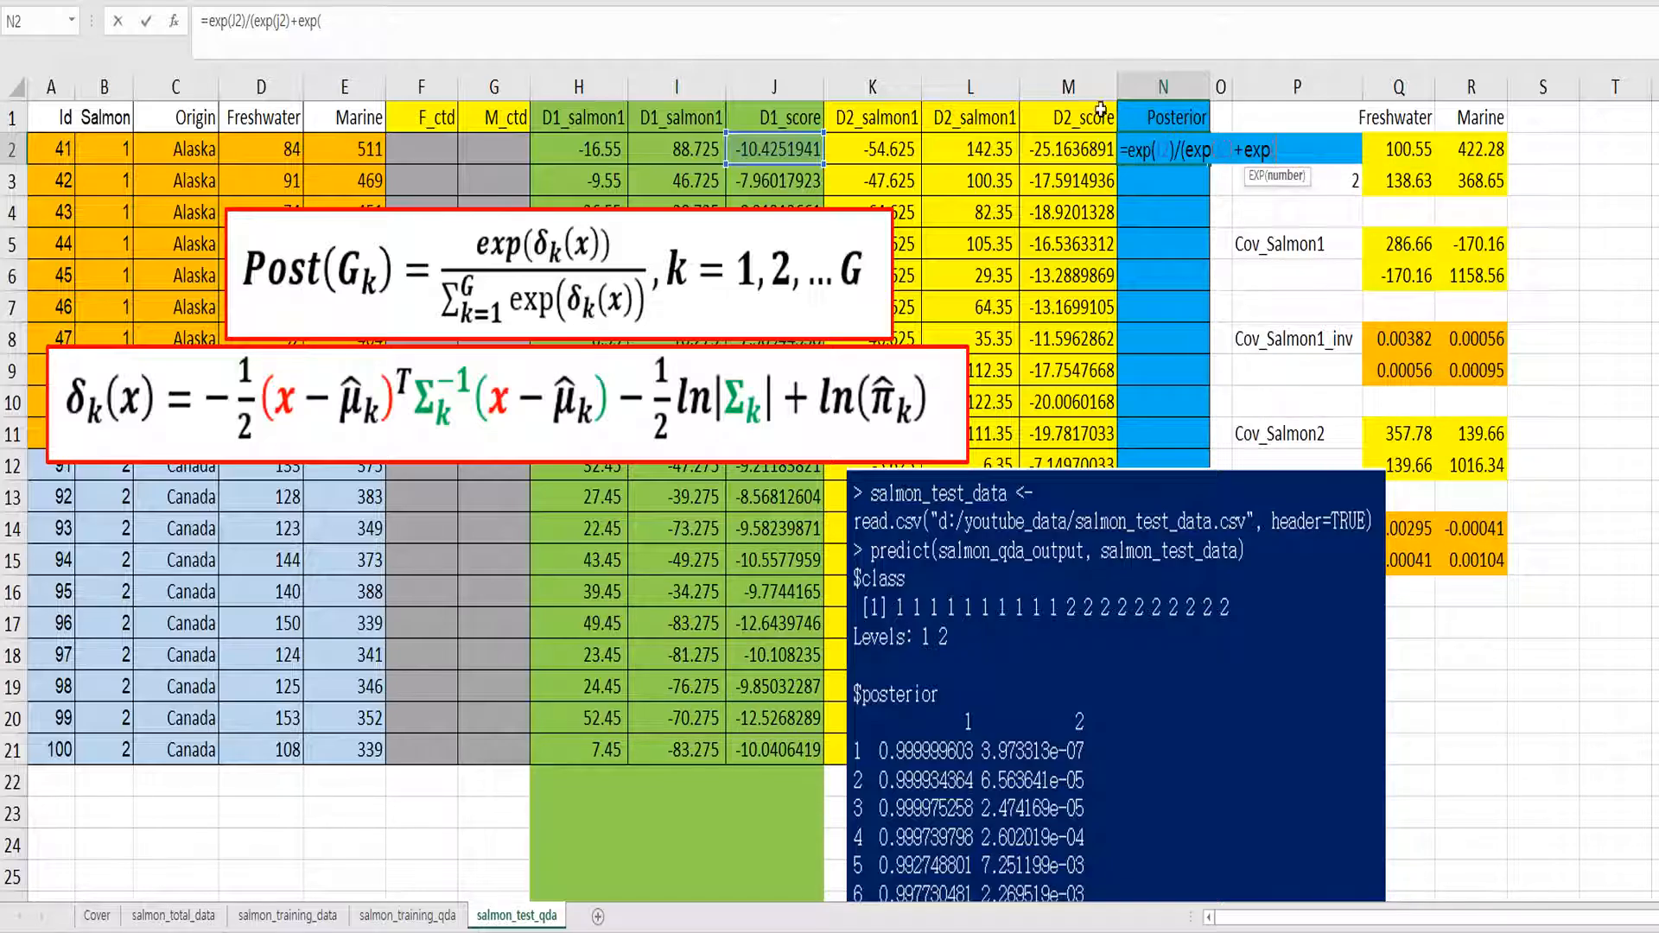
pyautogui.click(1076, 160)
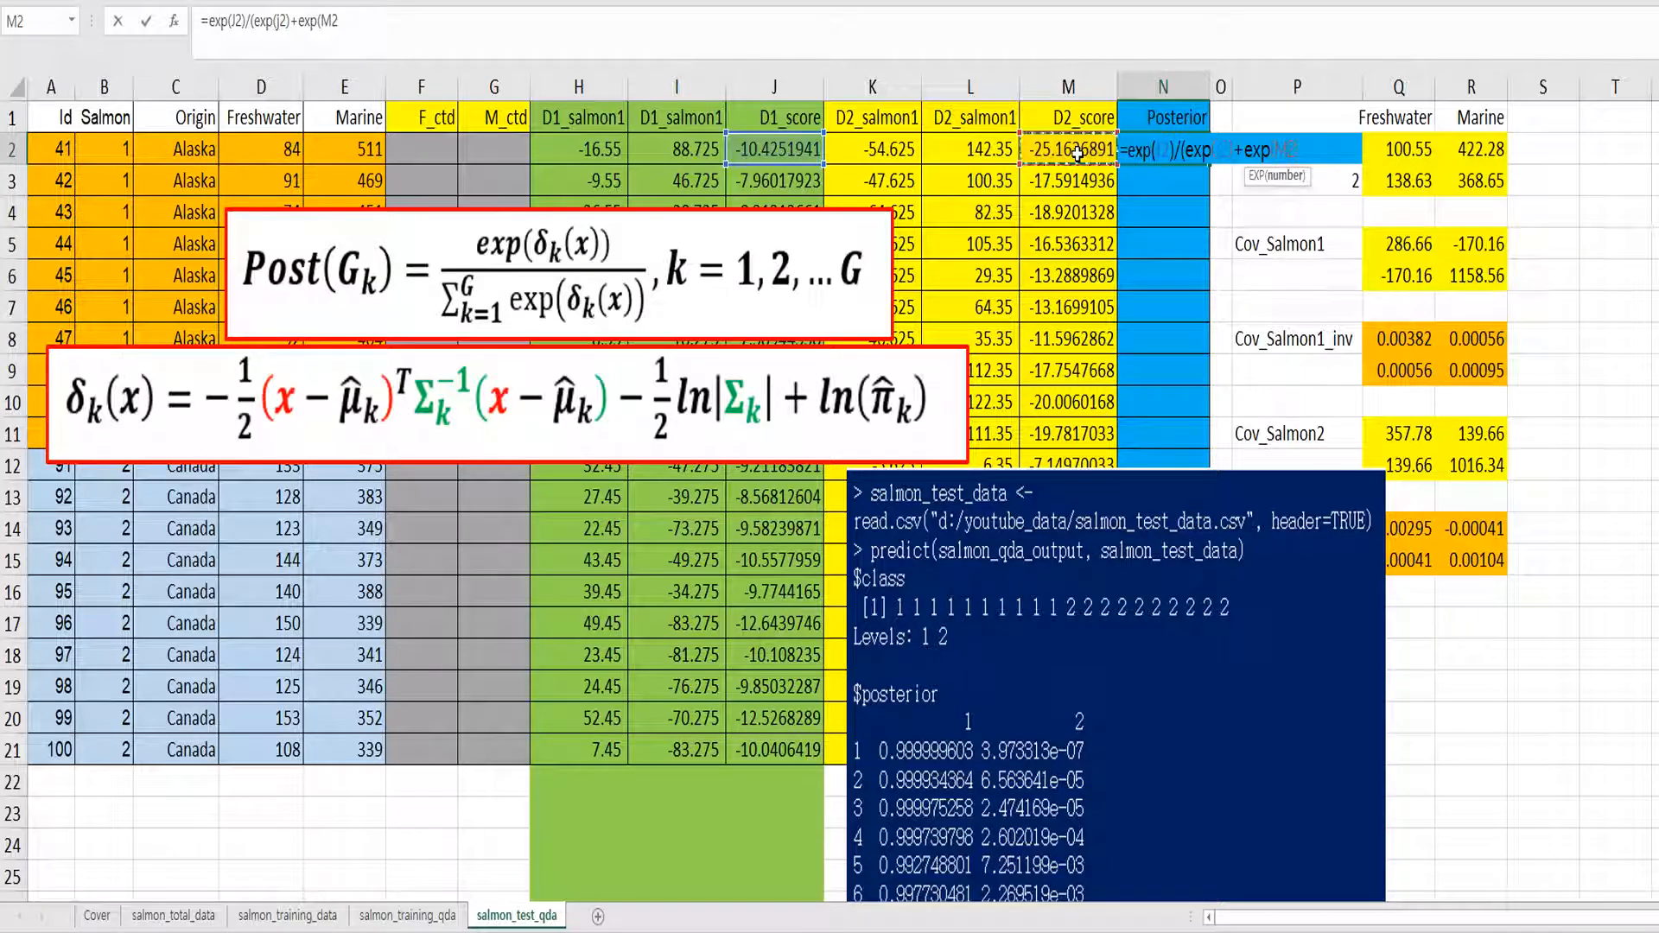
pyautogui.write(')')
pyautogui.press('Return')
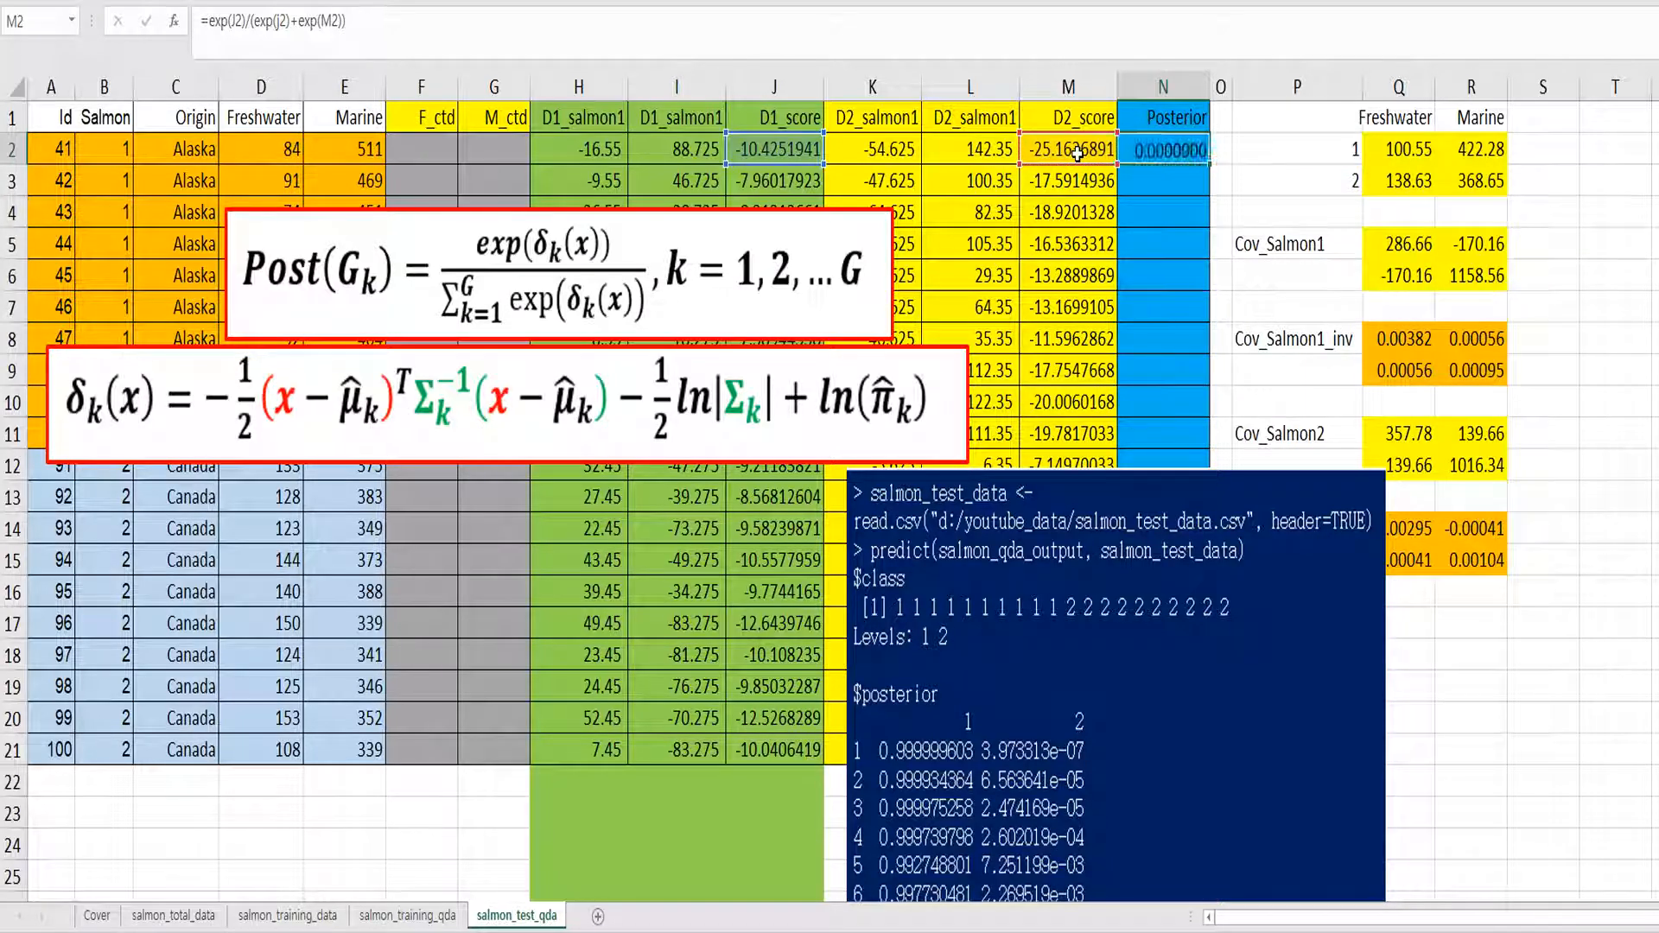
pyautogui.press('Up')
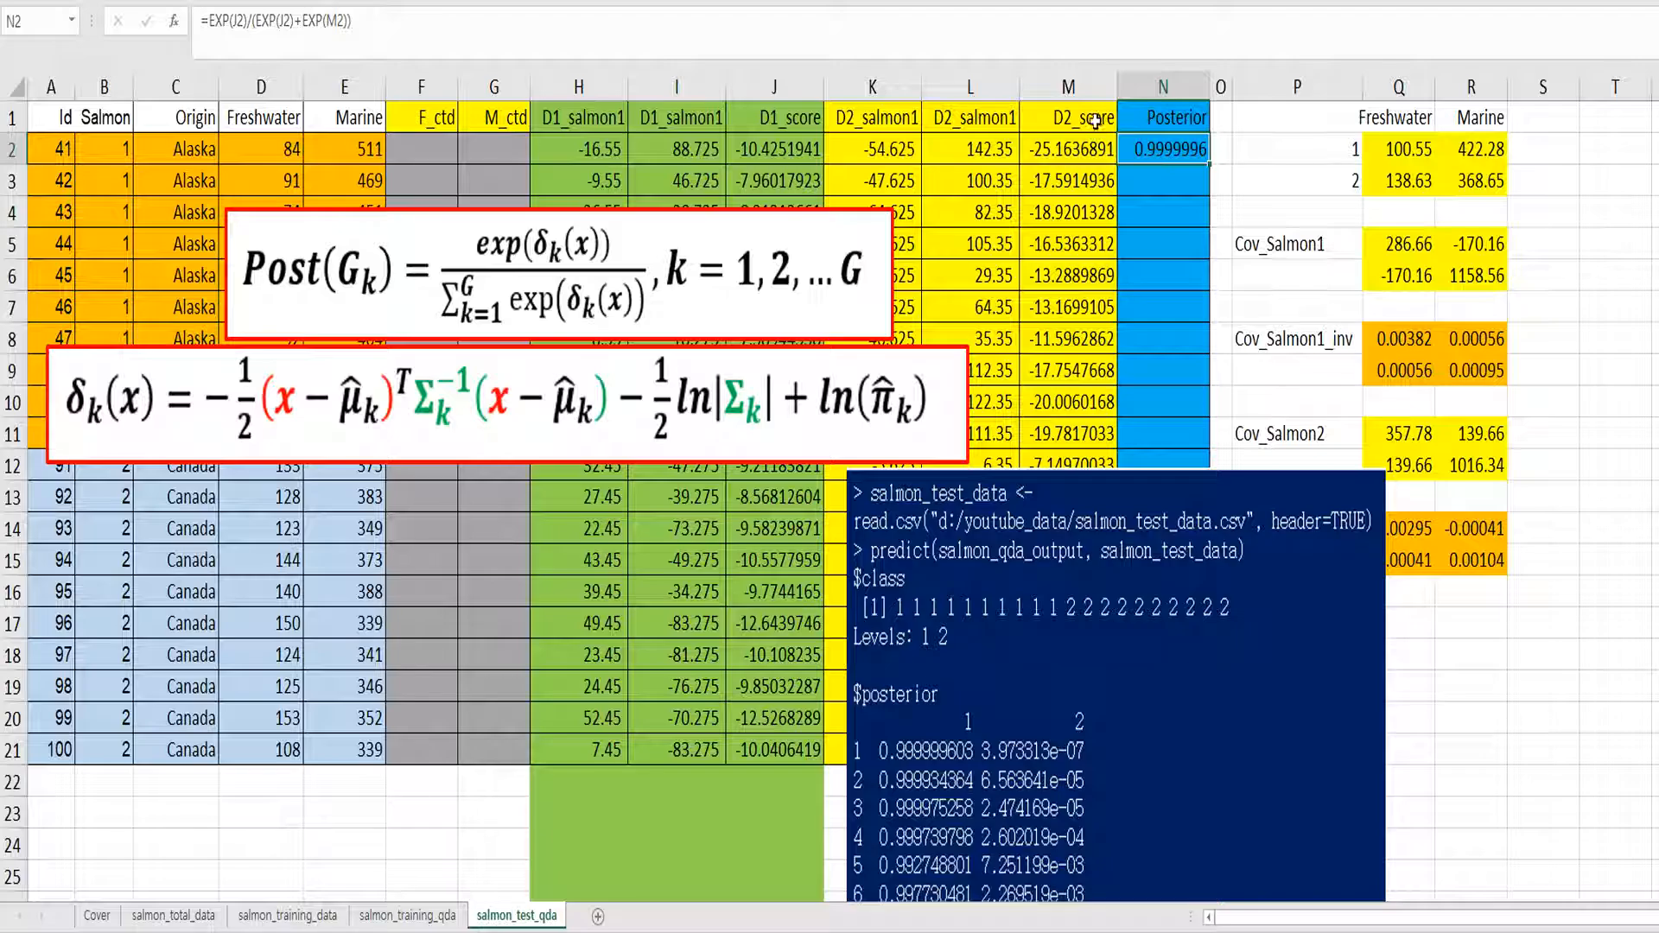
pyautogui.doubleClick(1207, 169)
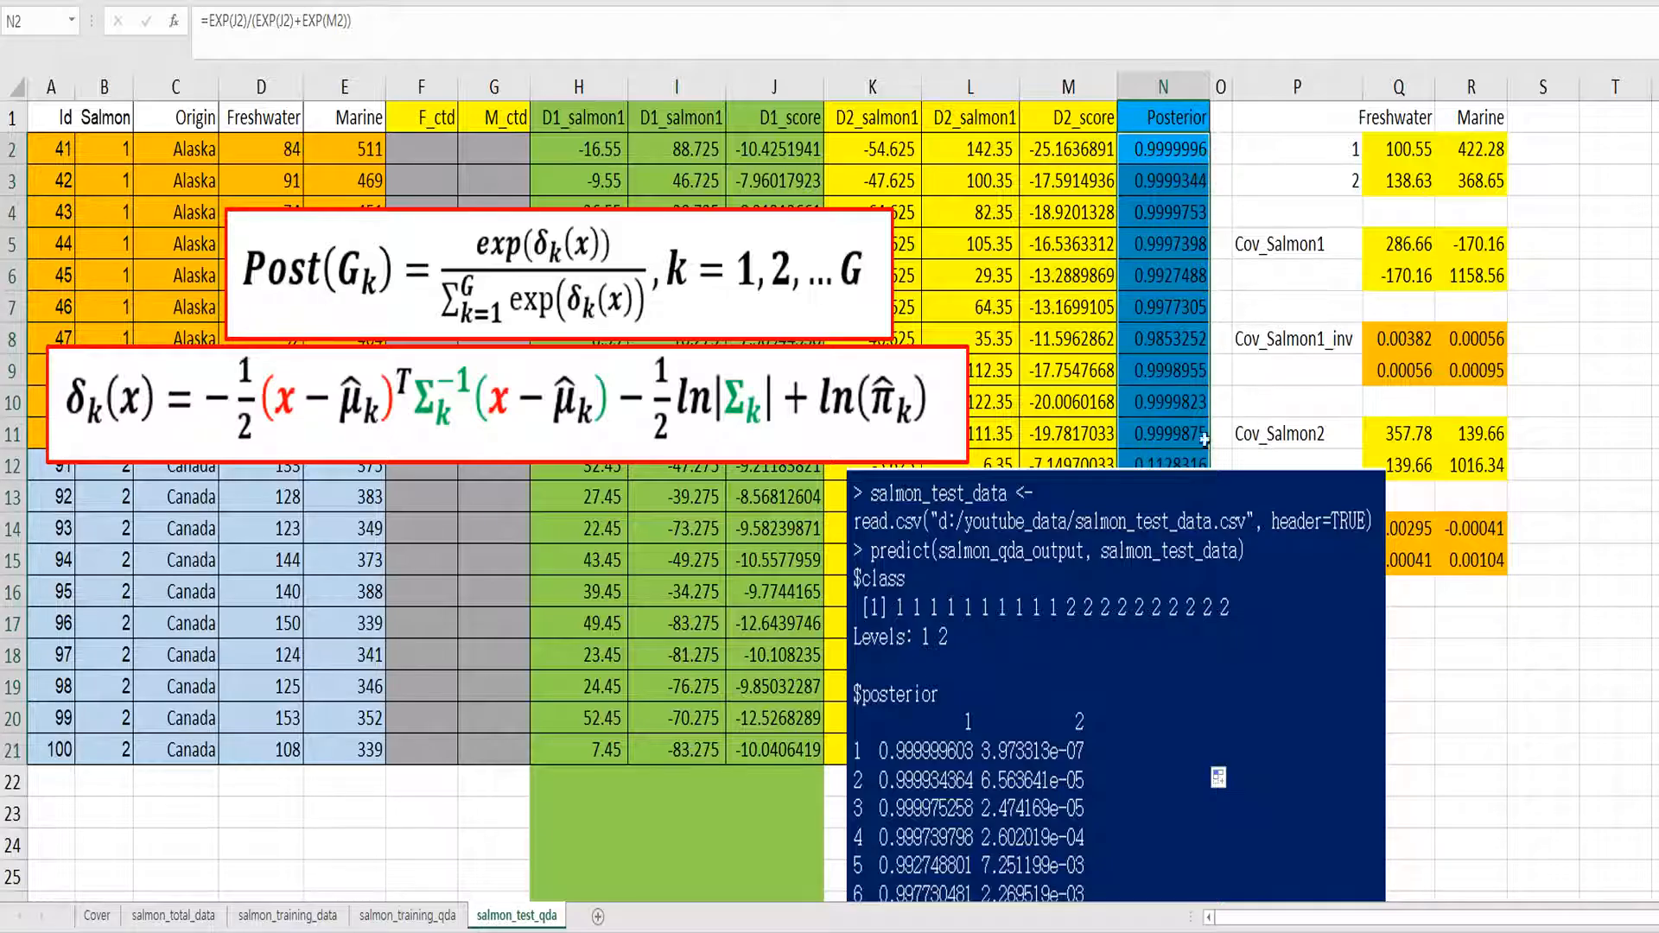
# Bring the R output picture to the front beside the Posterior column for comparison, and move it down below the formula pictures.
pyautogui.moveTo(1183, 474); pyautogui.dragTo(932, 129)
pyautogui.rightClick(933, 129)
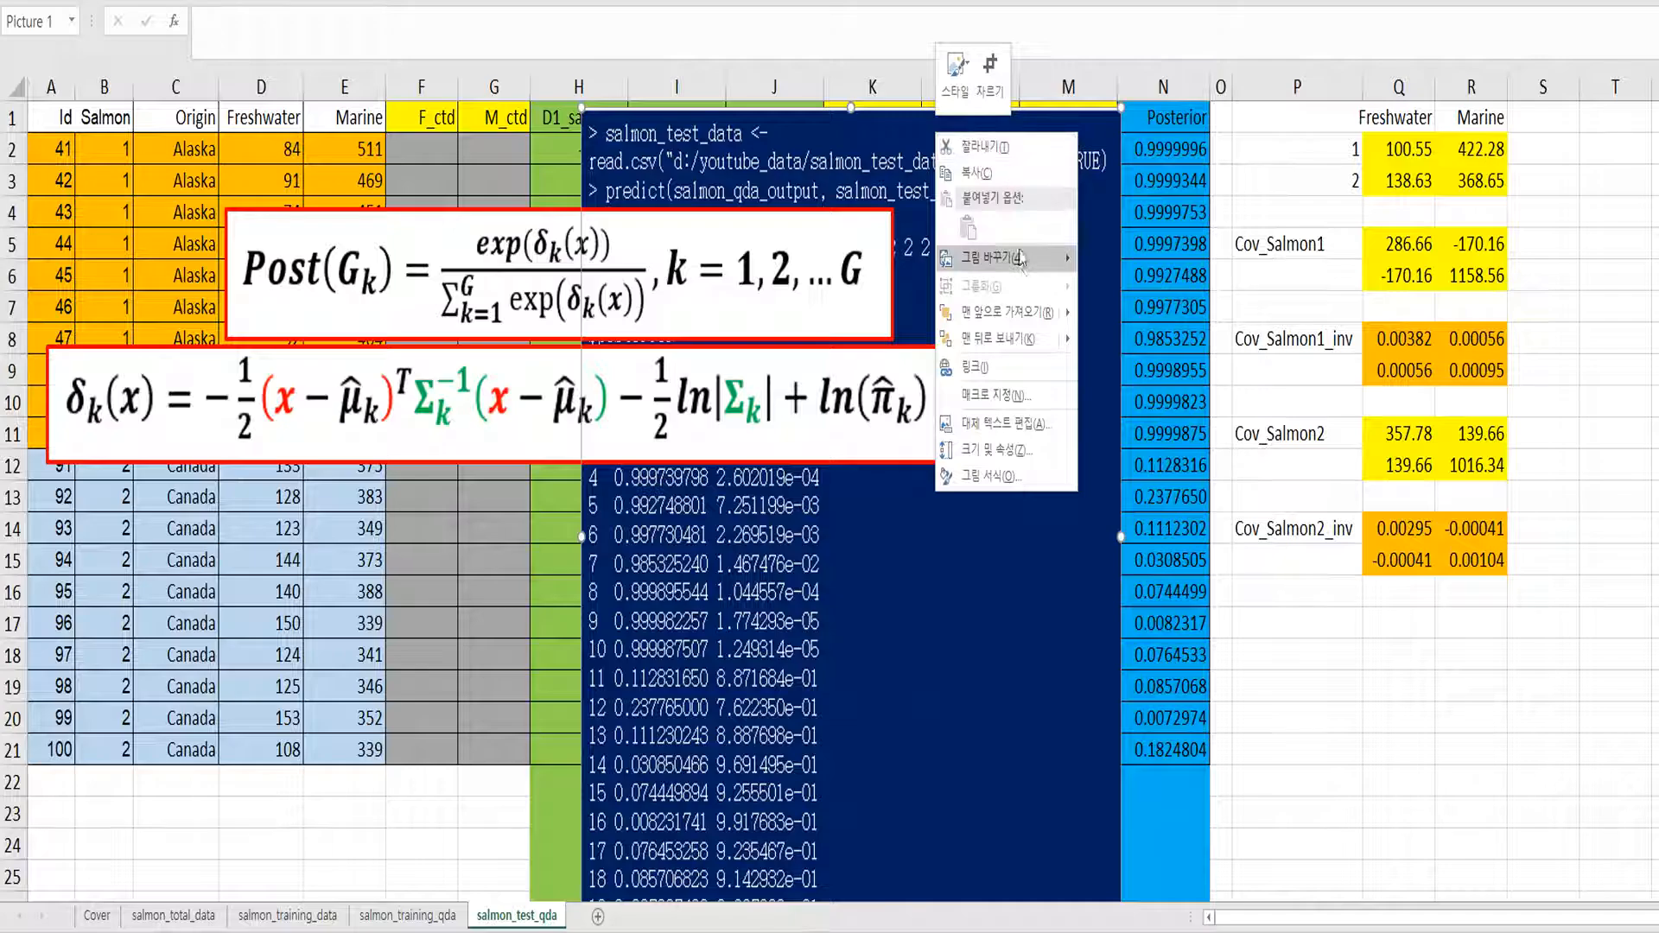
pyautogui.click(1020, 309)
pyautogui.moveTo(940, 407); pyautogui.dragTo(937, 399)
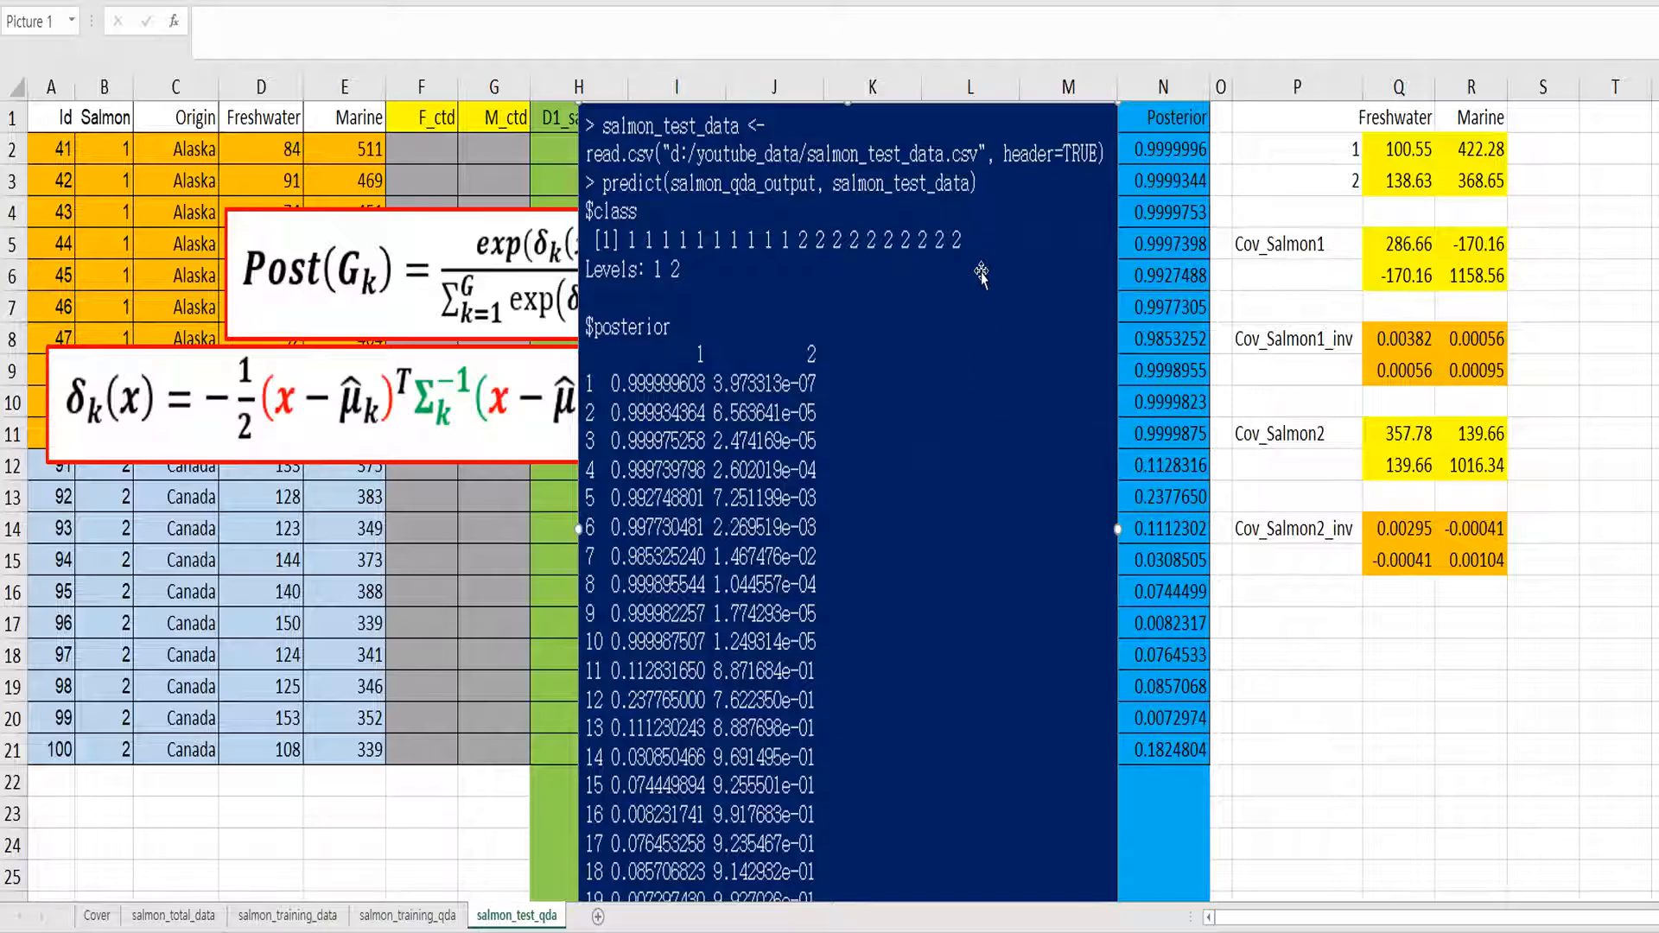
pyautogui.moveTo(980, 273); pyautogui.dragTo(970, 640)
pyautogui.click(1322, 655)
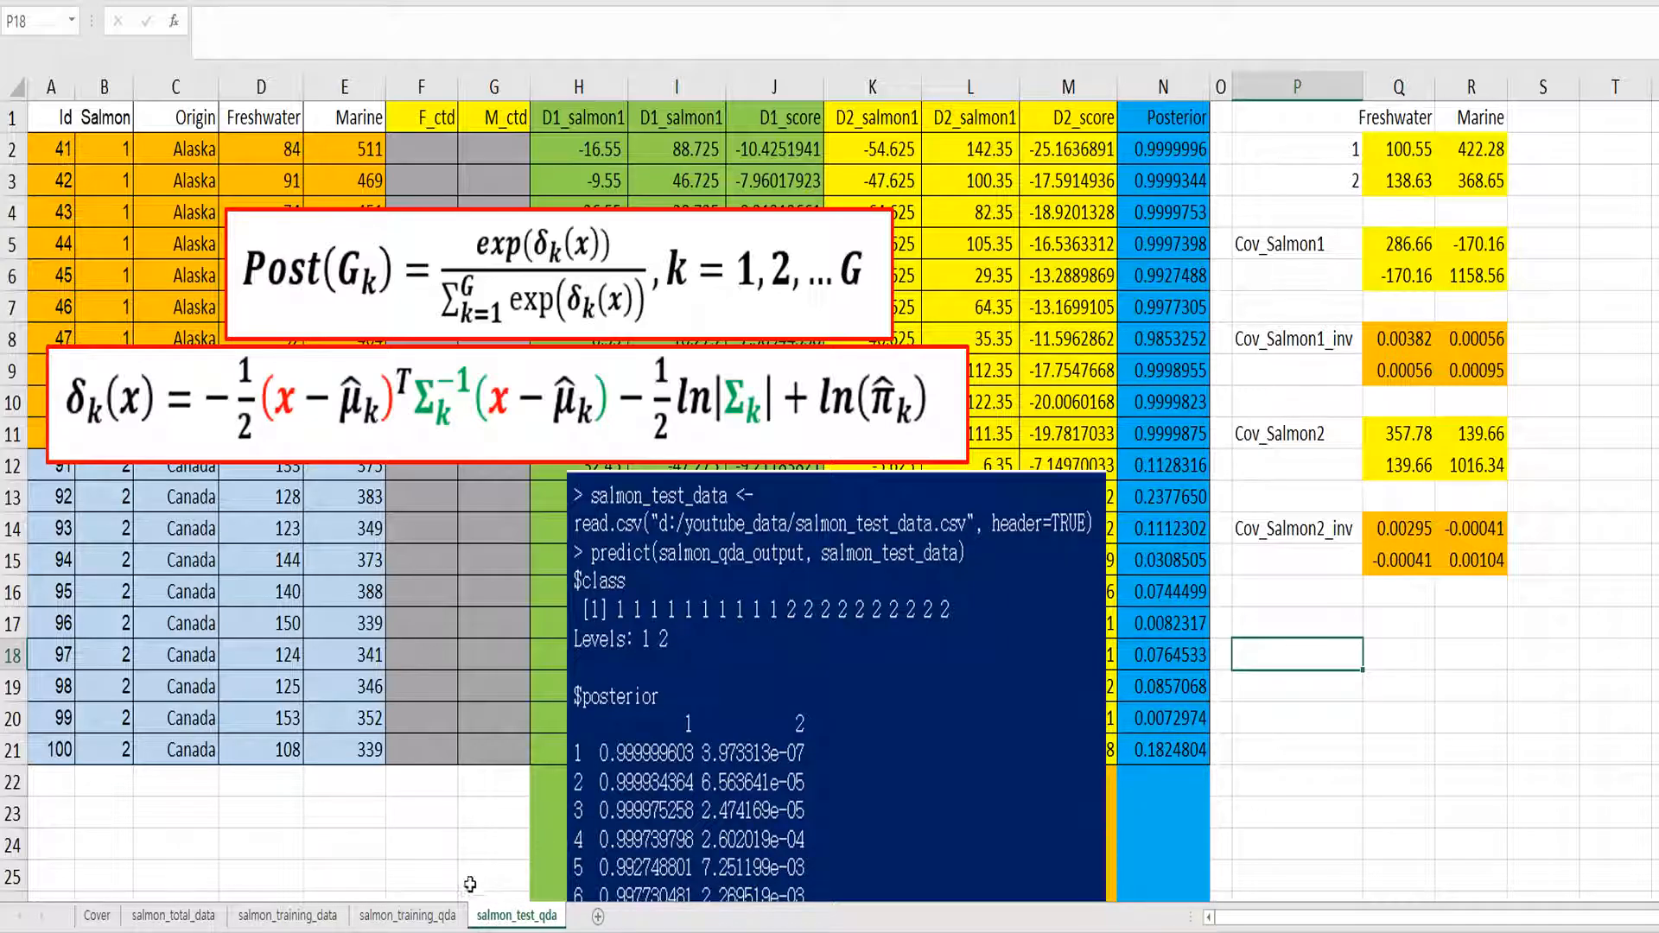
# View the salmon_training_qda sheet and return to the salmon_test_qda sheet.
pyautogui.click(434, 921)
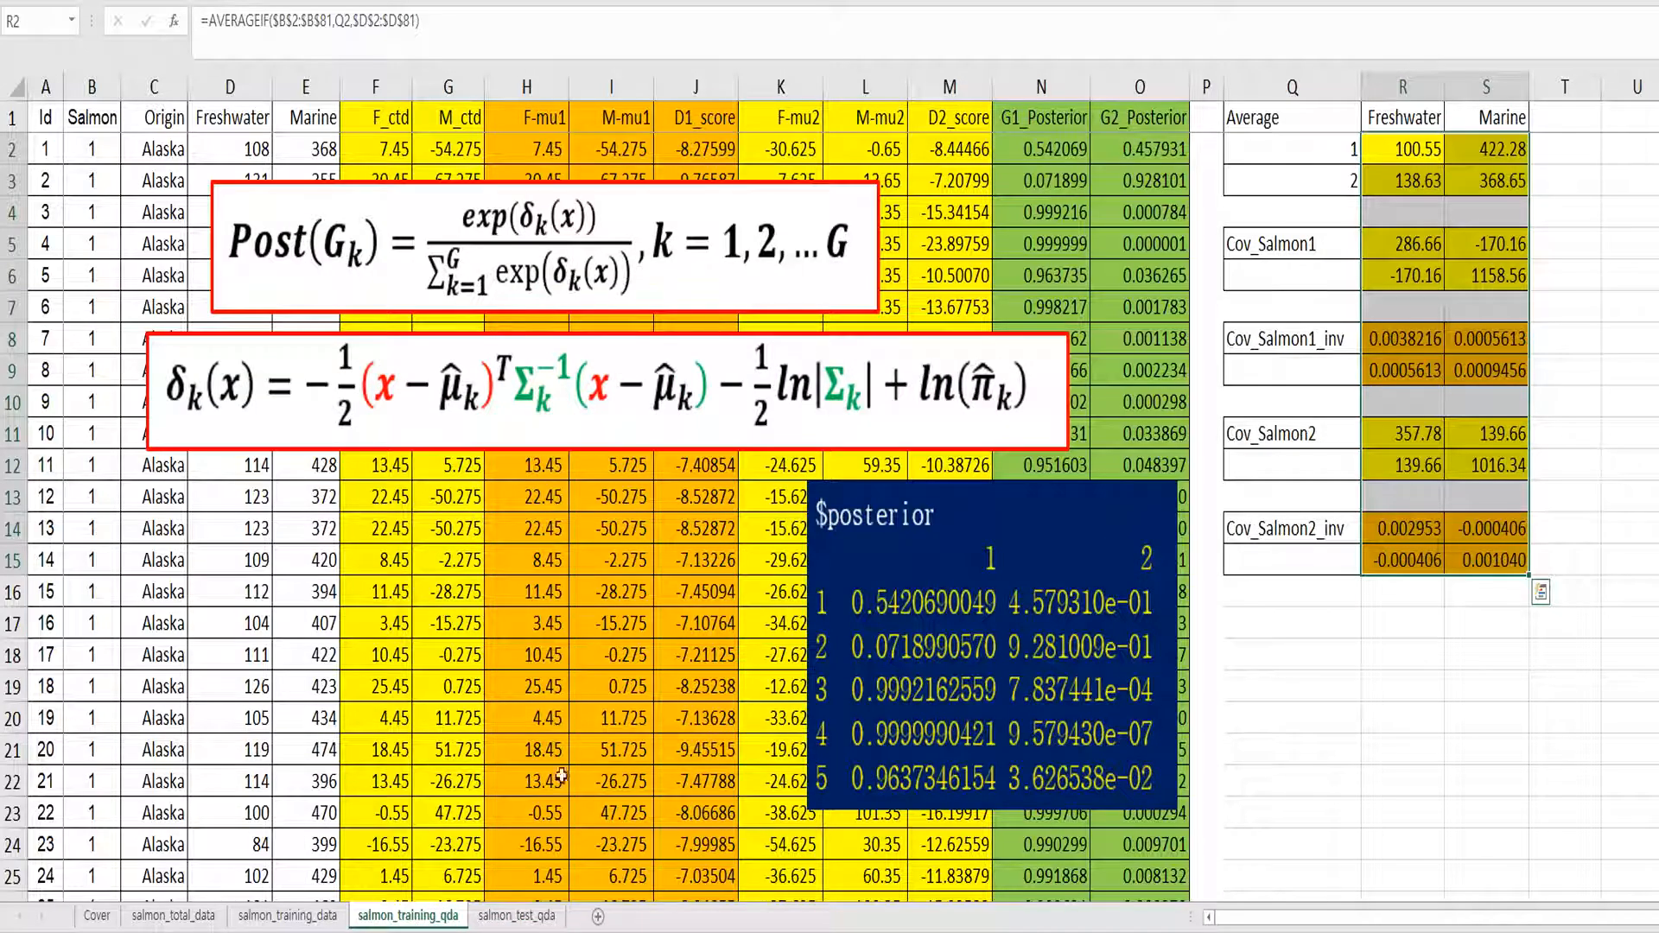
pyautogui.click(518, 918)
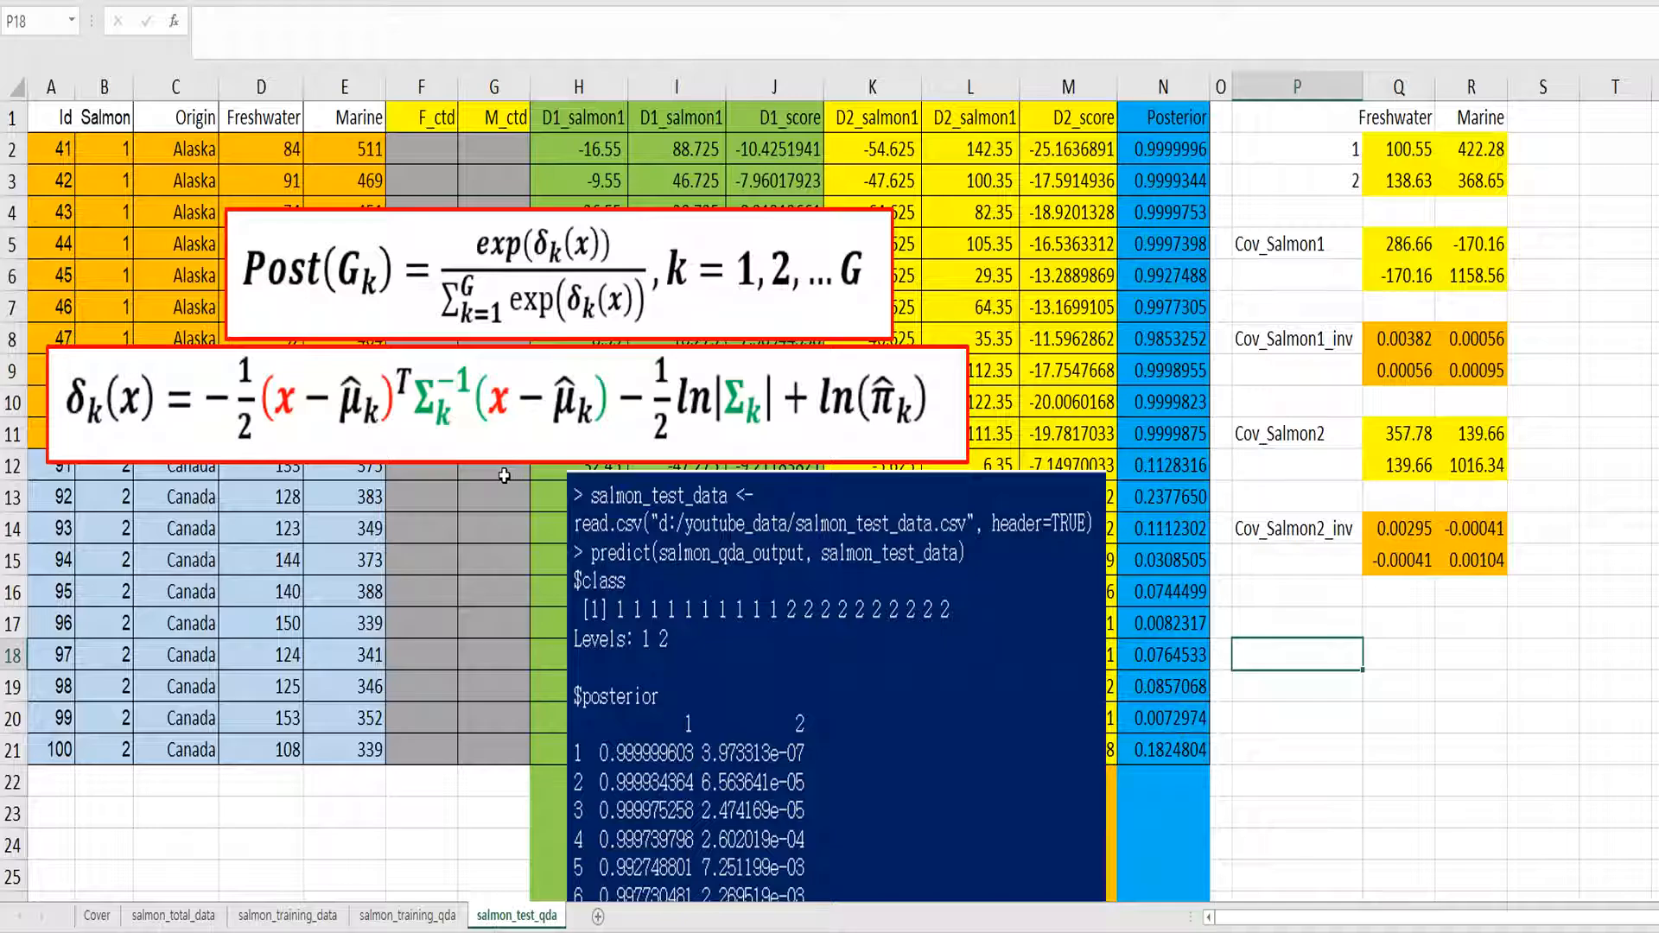